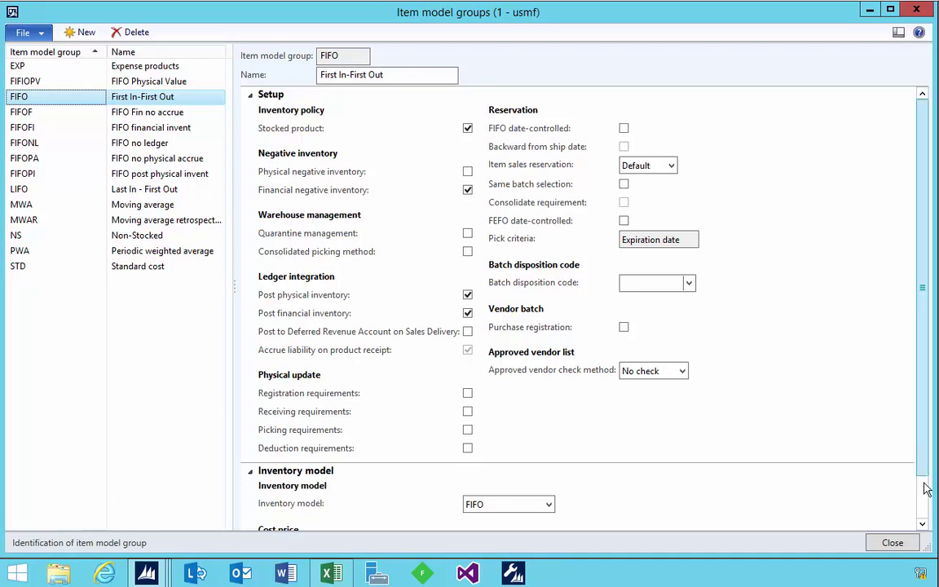
- Review the FIFO item model group's settings and the on-hand quantities and costs of released product X870
scroll(924, 487, "down", 2)
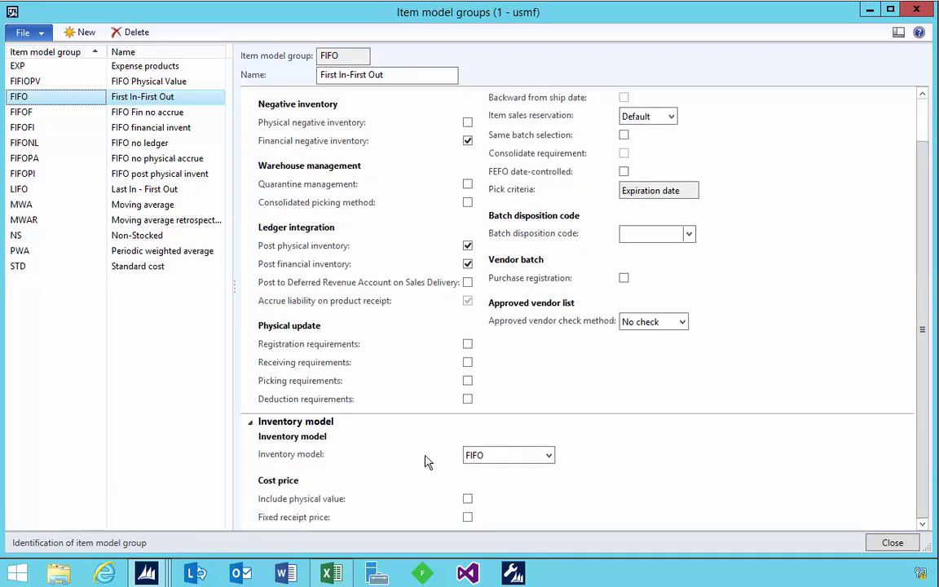
mouse_move(147, 573)
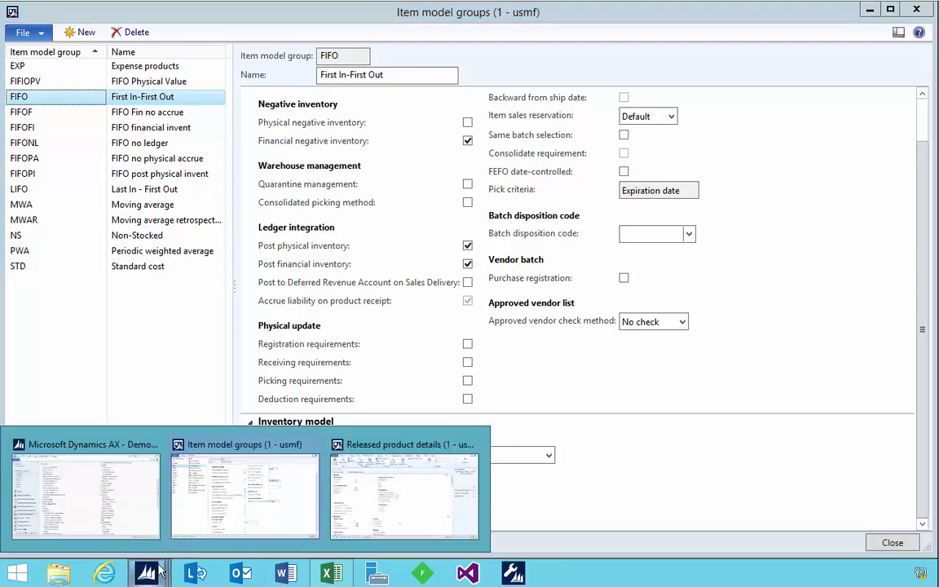
left_click(398, 492)
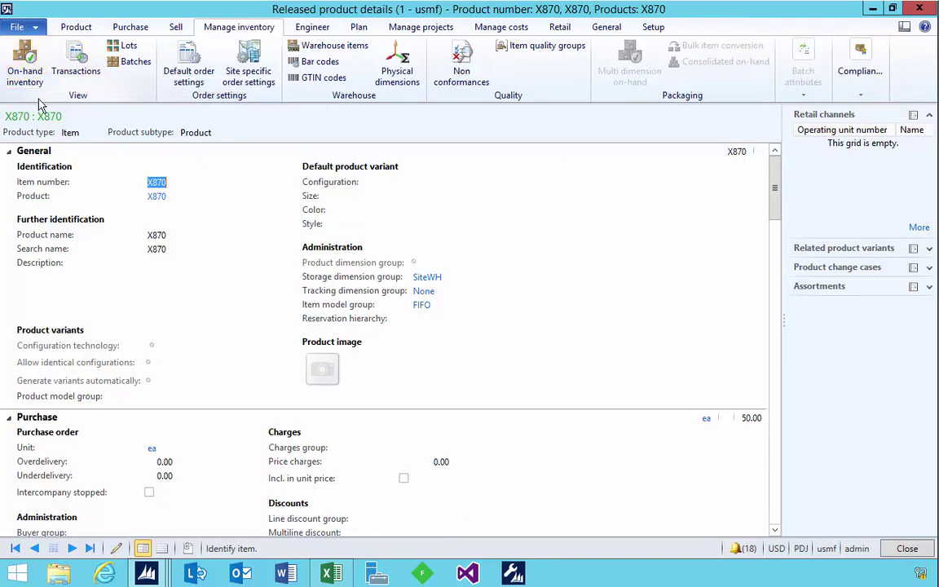
left_click(28, 70)
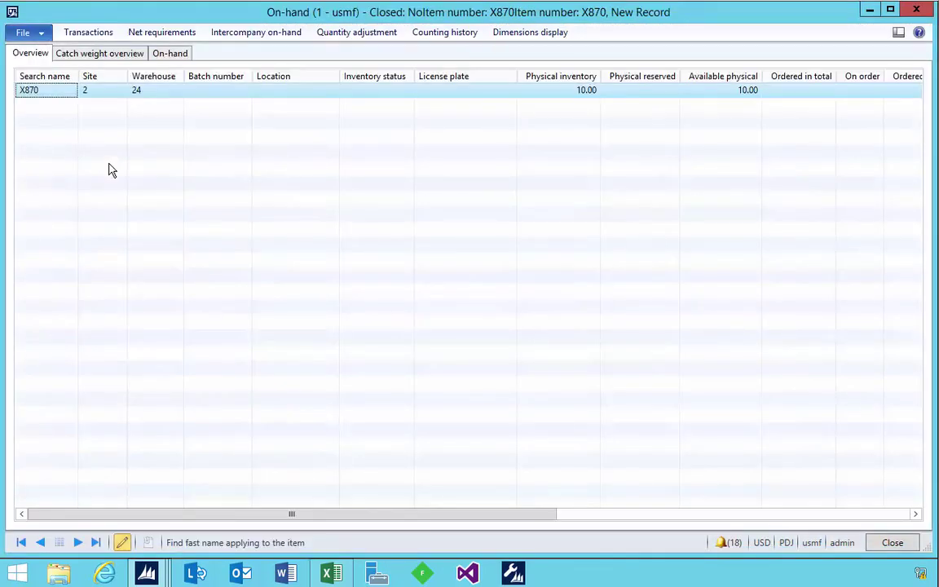
left_click(169, 56)
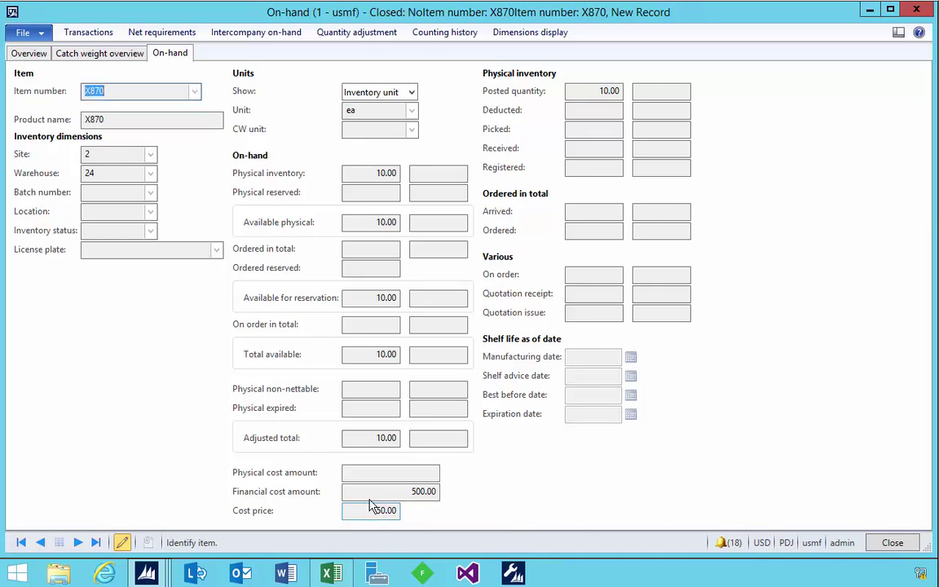
left_click(167, 574)
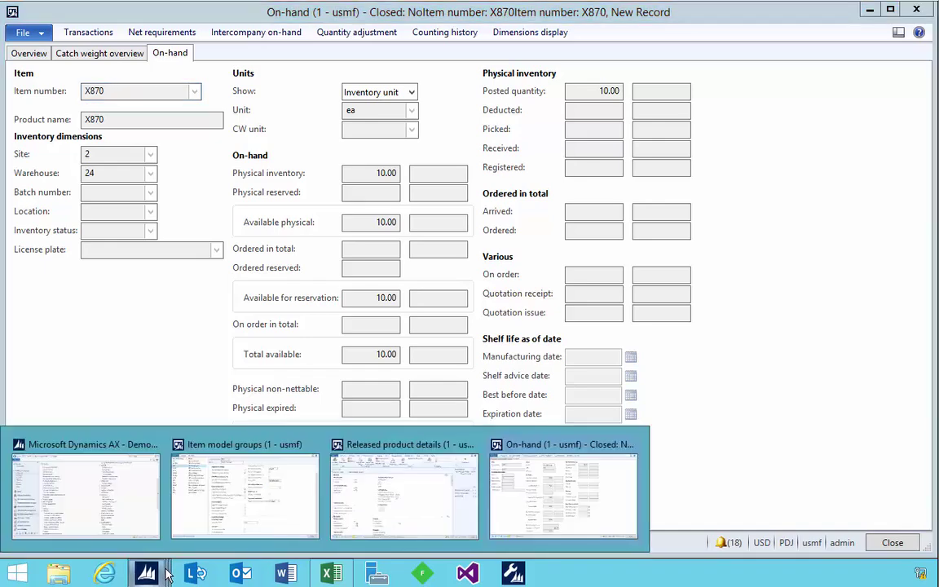
- Open the inventory transactions from the on-hand overview of X870 and check the purchase receipt's status and quantity
left_click(29, 53)
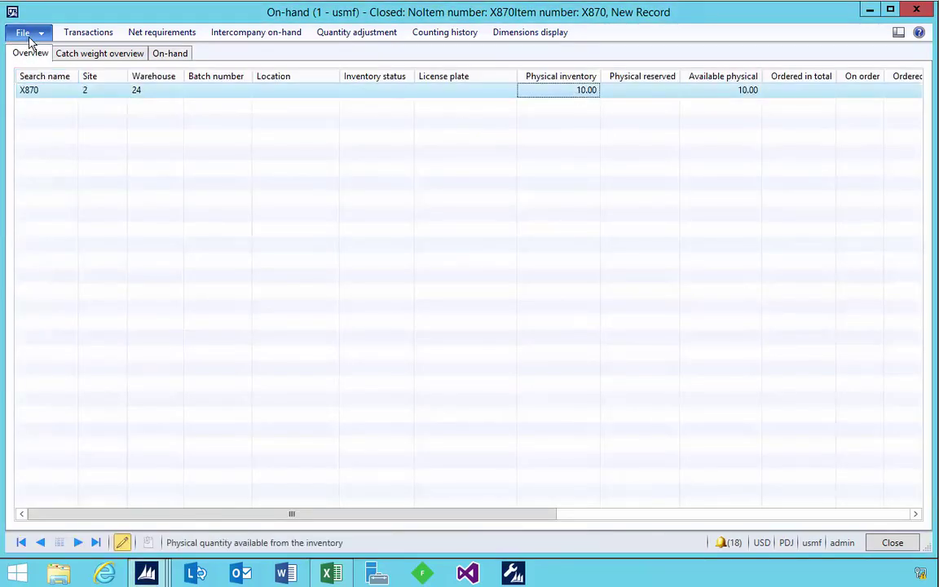
left_click(110, 34)
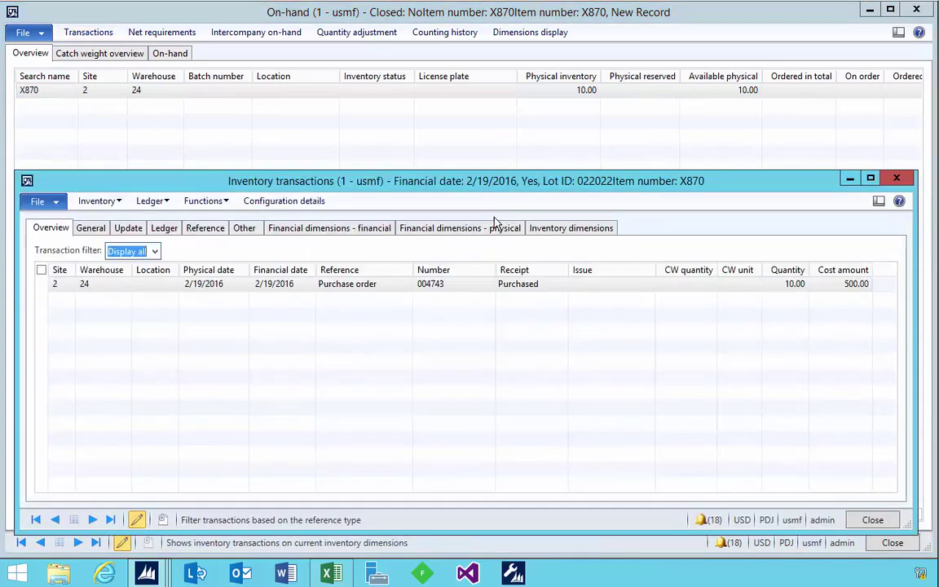
left_click(507, 287)
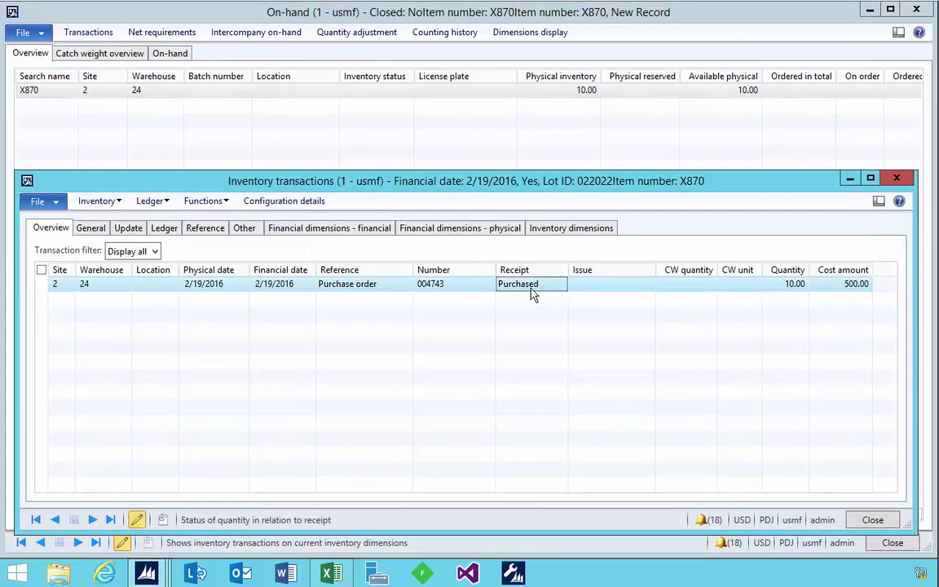
left_click(775, 284)
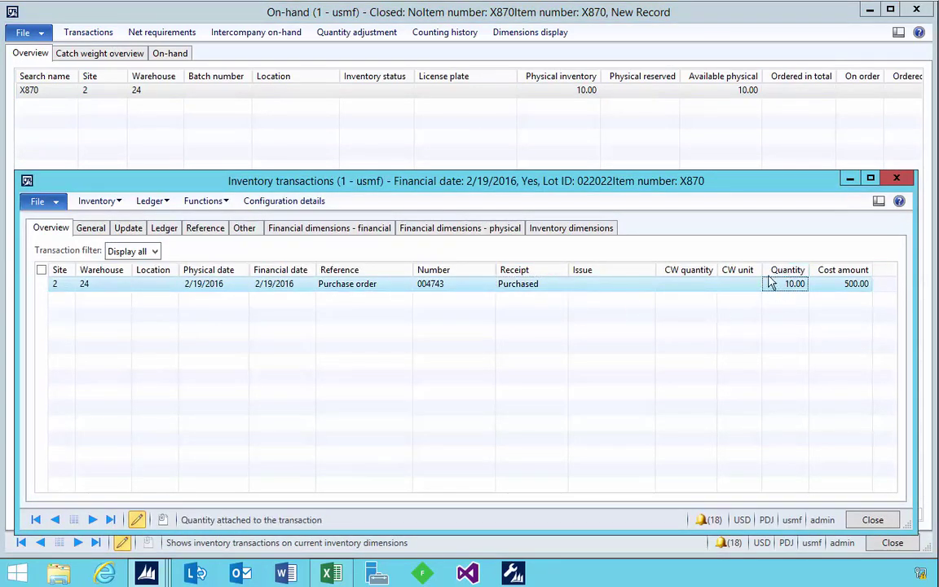
- Examine the purchase transaction's physical and financial cost amounts, and recheck its order reference and quantity in the overview
left_click(129, 229)
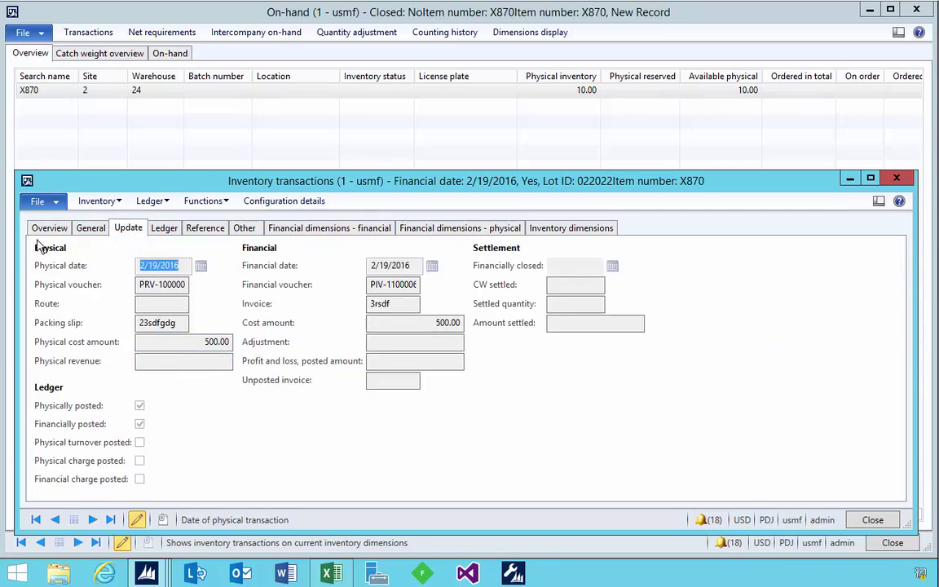
left_click(193, 345)
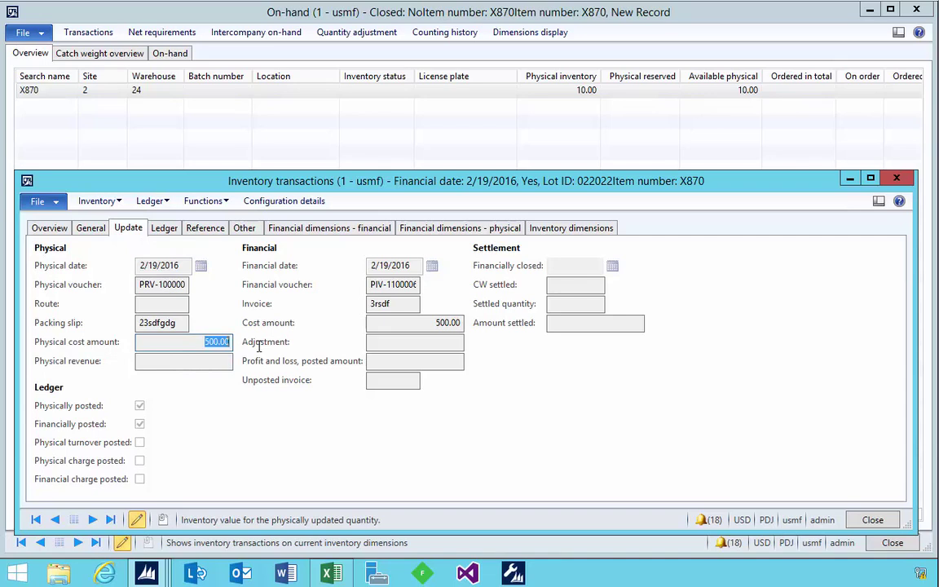
left_click(430, 324)
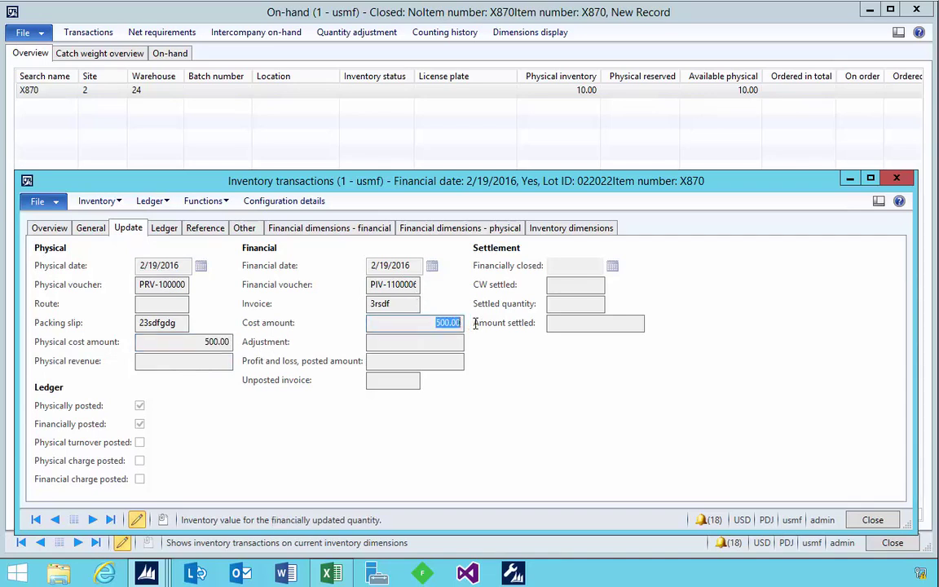
left_click(51, 228)
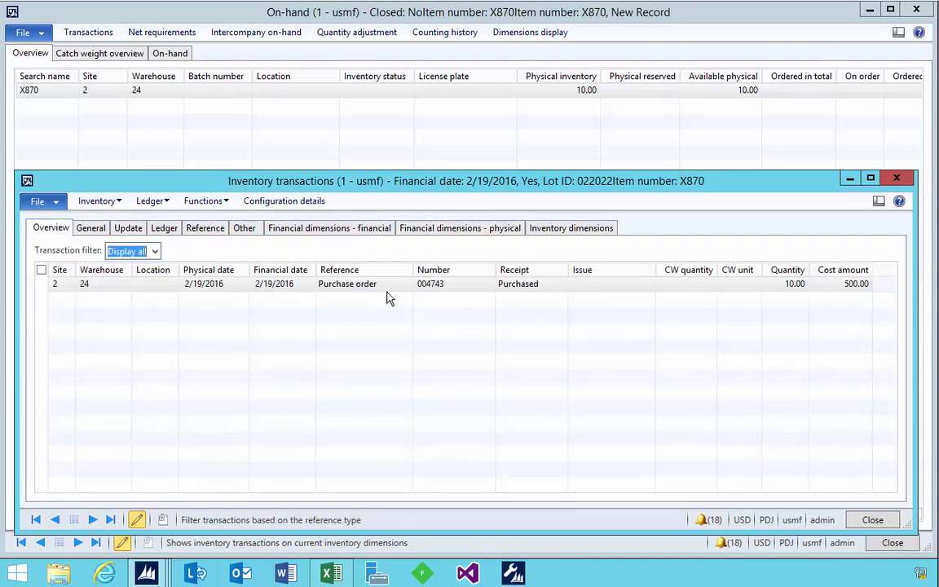
left_click(431, 294)
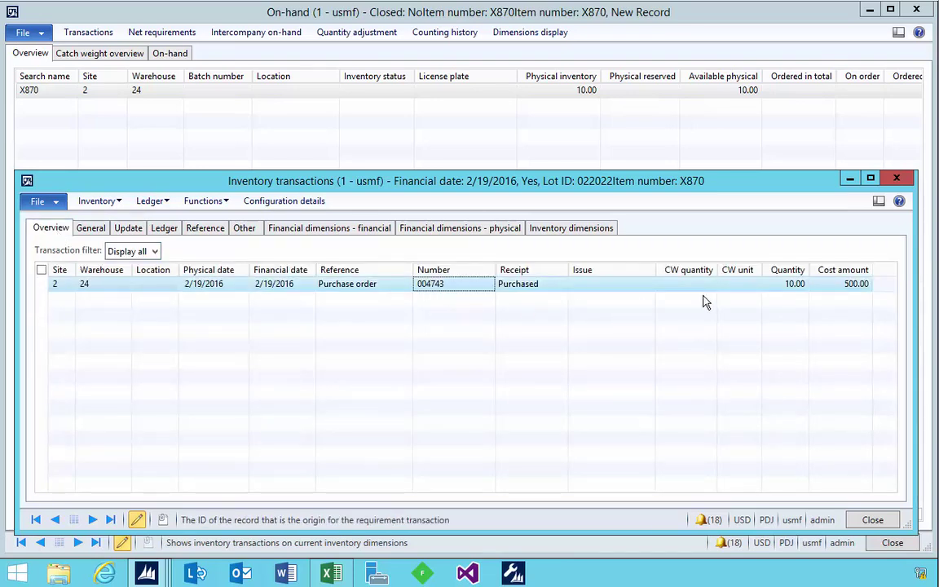
left_click(795, 294)
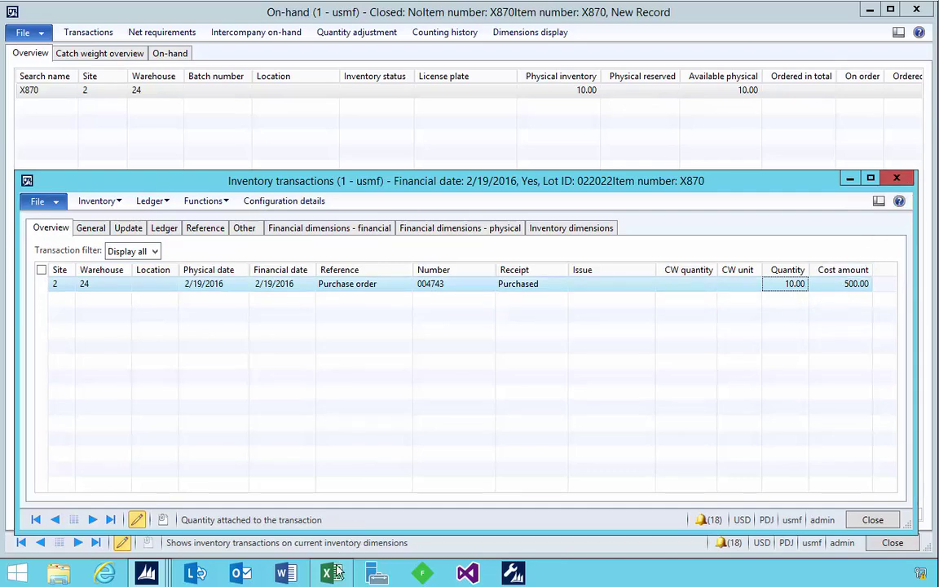
- Switch to the CostPriceCalc workbook in Excel and check the Financial line and its quantity on the Cost Calc sheet
key("alt+Tab")
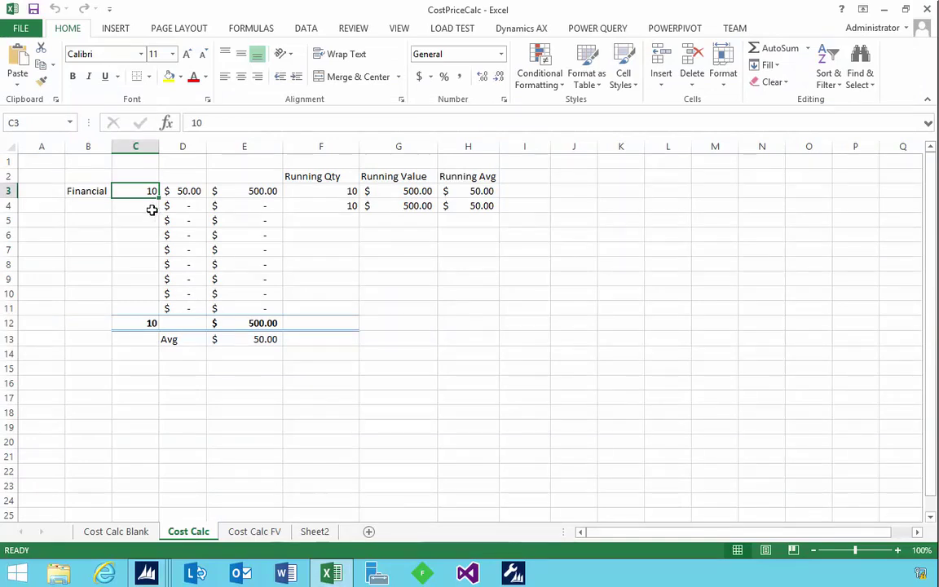
left_click(90, 194)
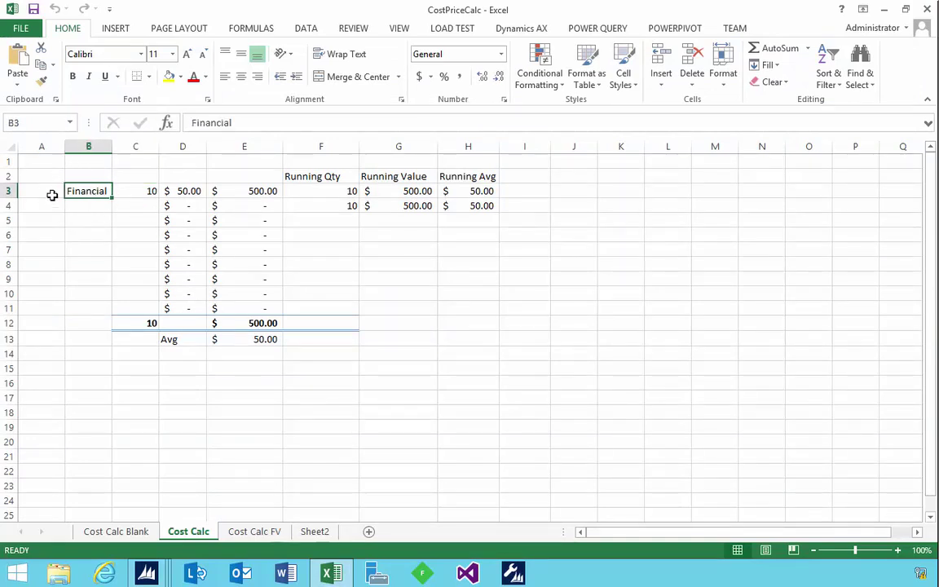
left_click(132, 189)
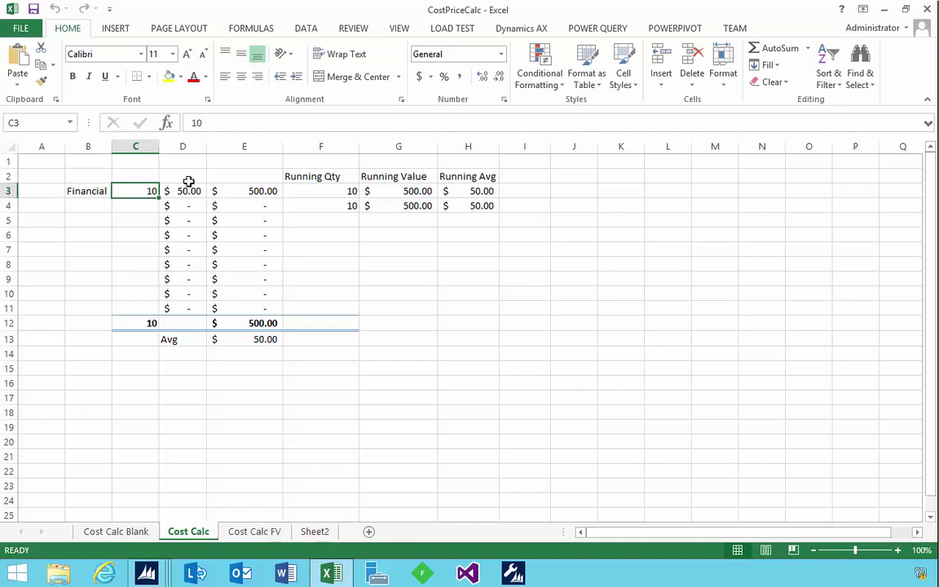
- Add the headings Qty, Price and Total in cells C2, D2 and E2 of the Cost Calc sheet
left_click(137, 176)
type("Qty")
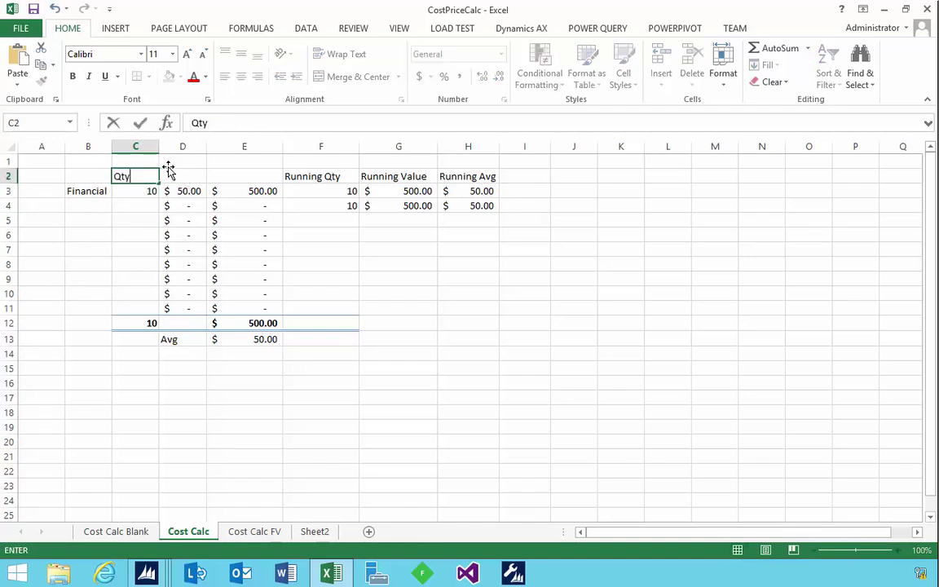
key("Tab")
type("Price")
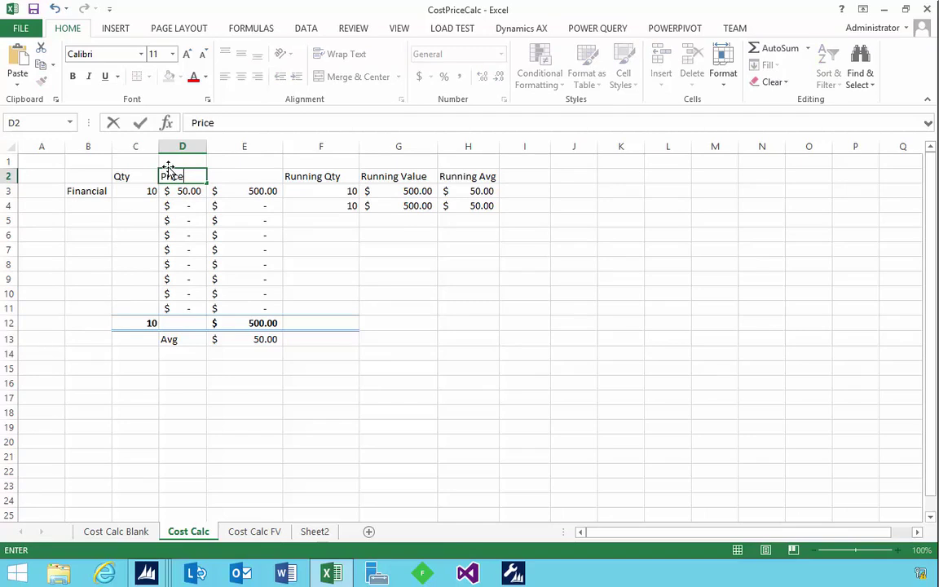
key("Tab")
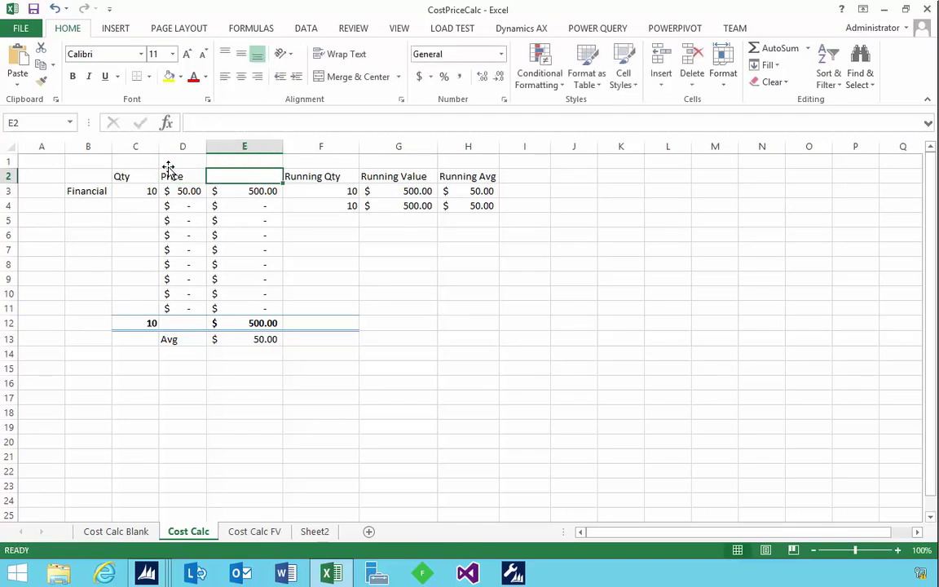
type("Tot")
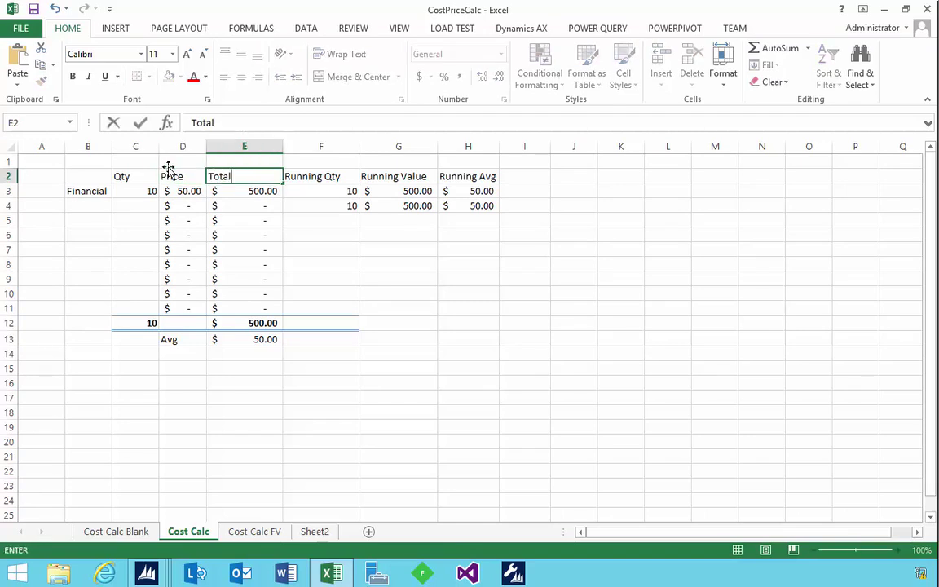
type("al")
key("Return")
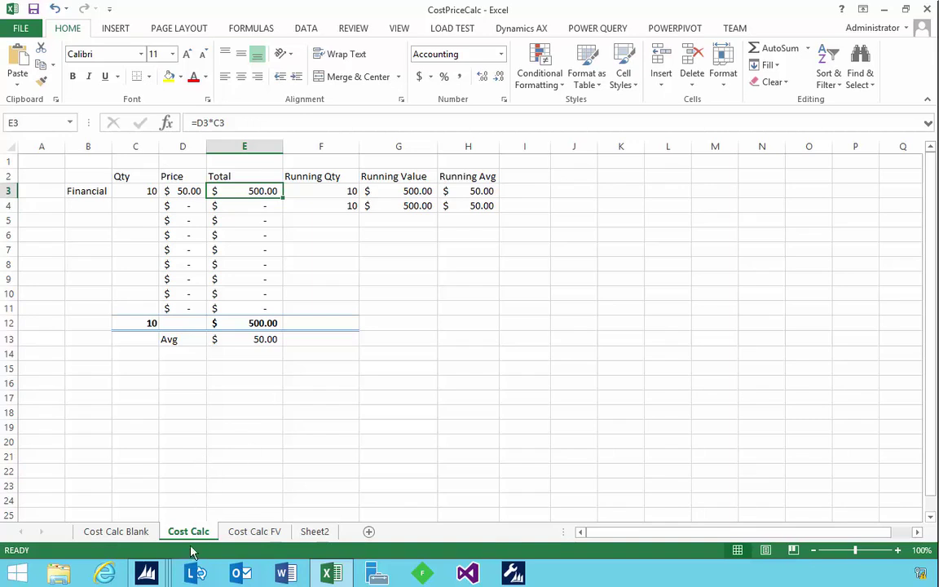
- Close the open Inventory transactions and On-hand windows of Microsoft Dynamics AX
left_click(147, 573)
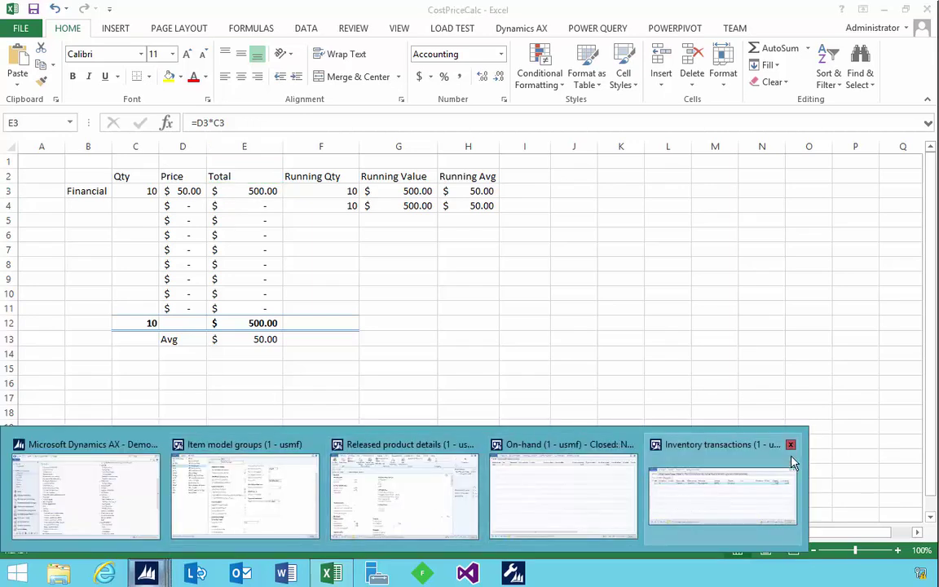
left_click(790, 445)
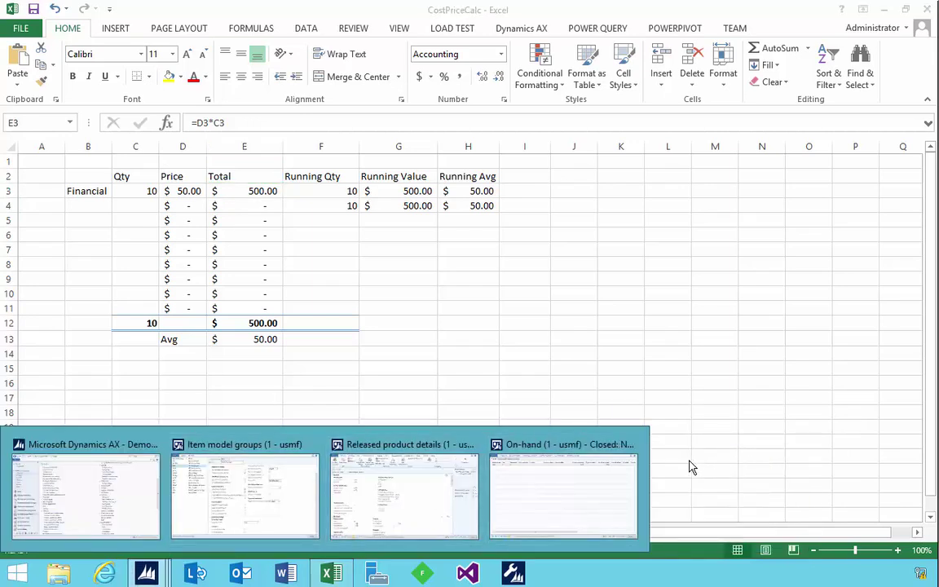
left_click(633, 448)
- Switch to the main Microsoft Dynamics AX window and open the list of all purchase orders in Procurement and sourcing
left_click(75, 471)
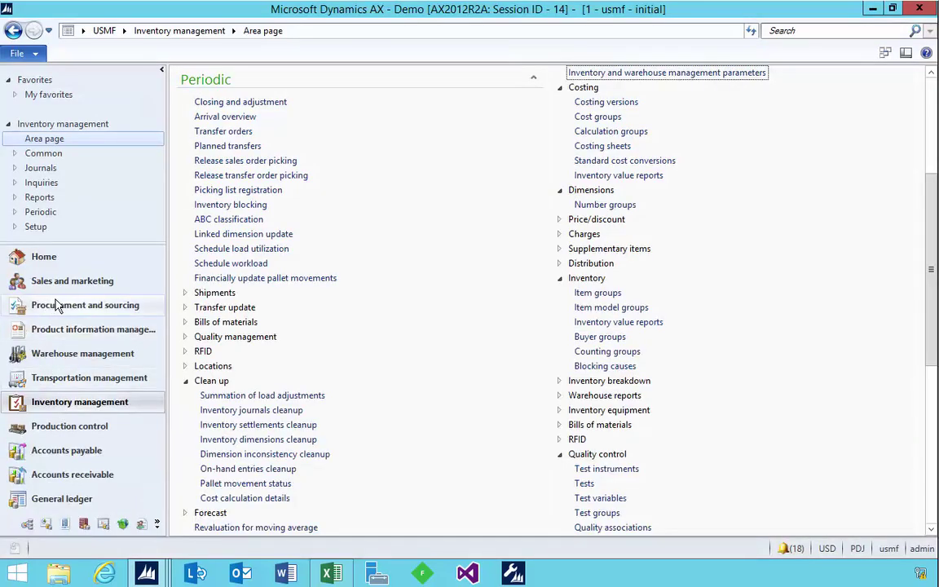
left_click(59, 305)
left_click(206, 121)
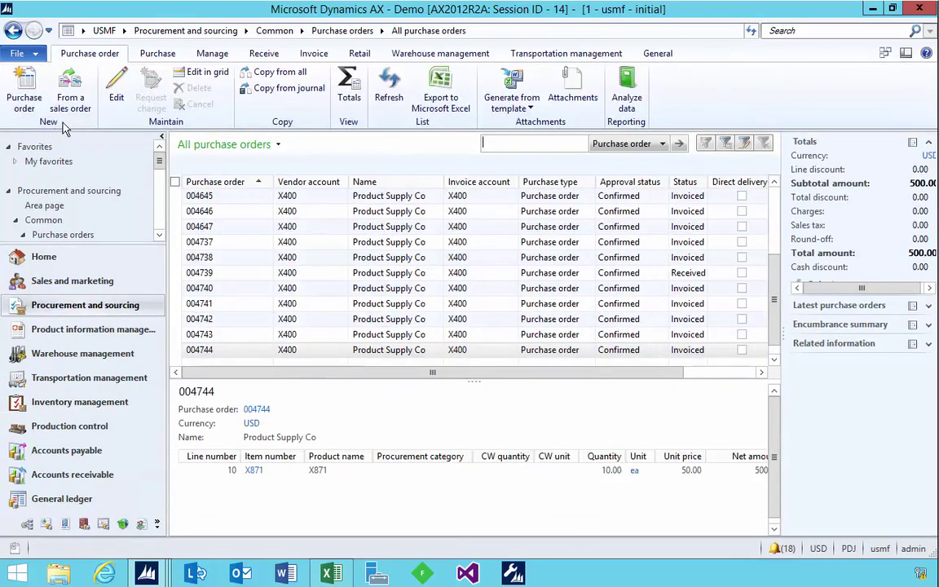
- Create a new purchase order for the vendor Product Supply Co, keeping the default warehouse delivery address
left_click(24, 94)
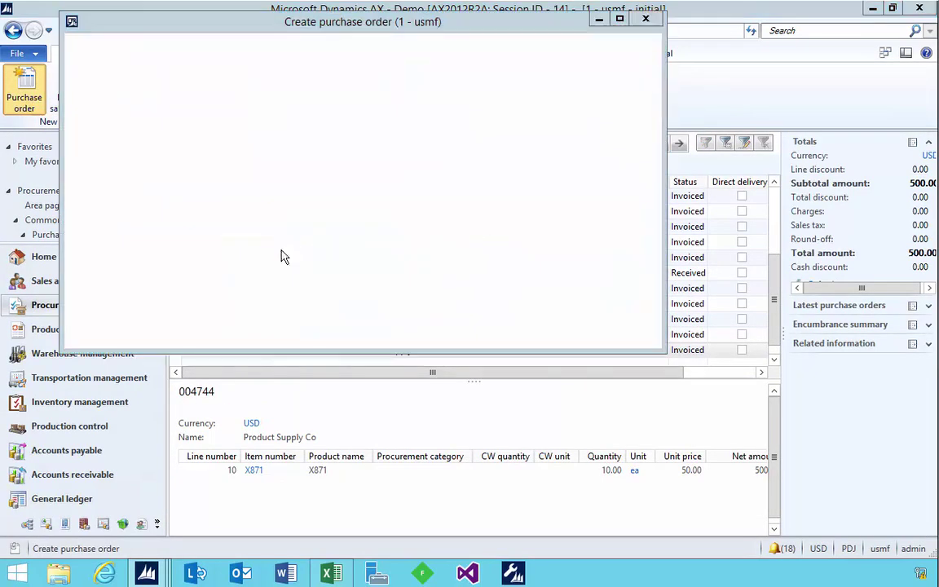
type("X400")
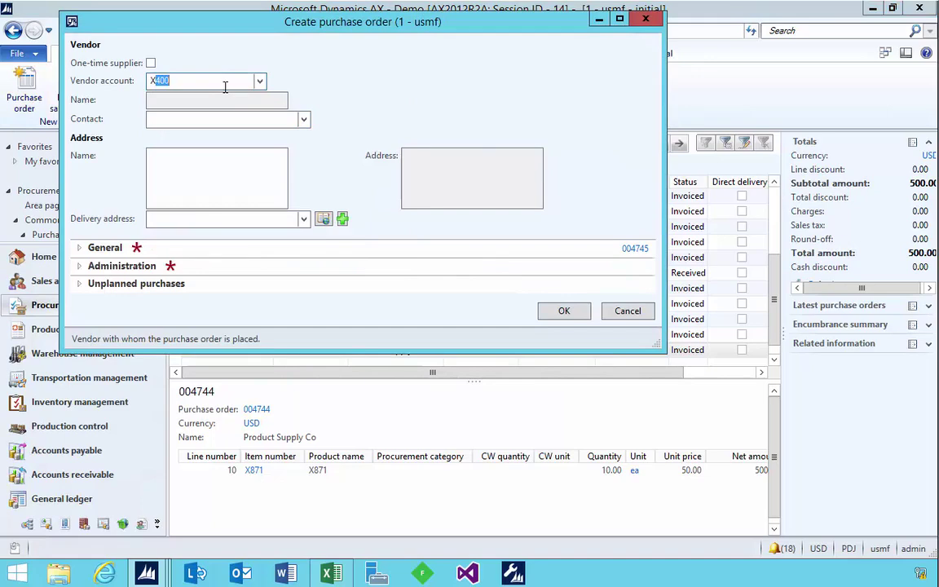
key("Tab")
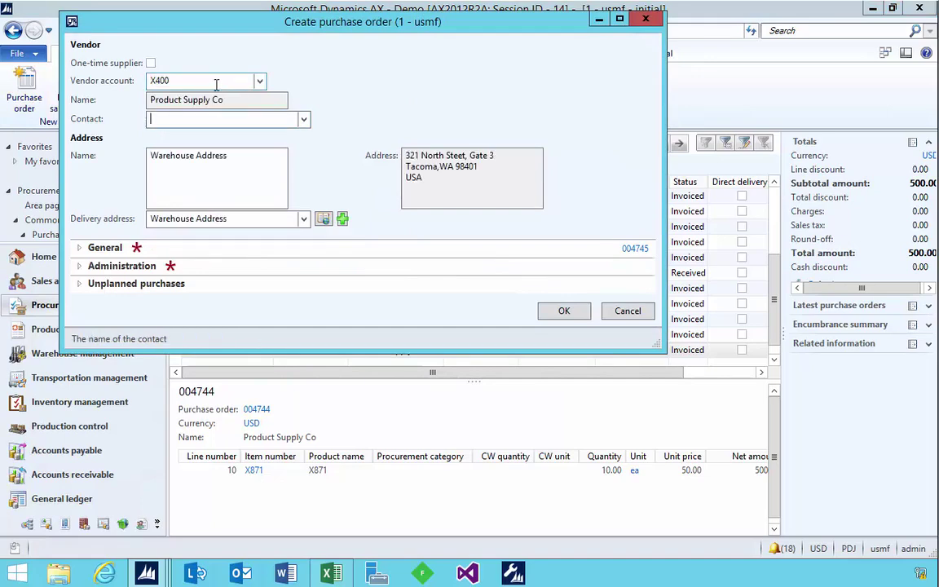
left_click(562, 312)
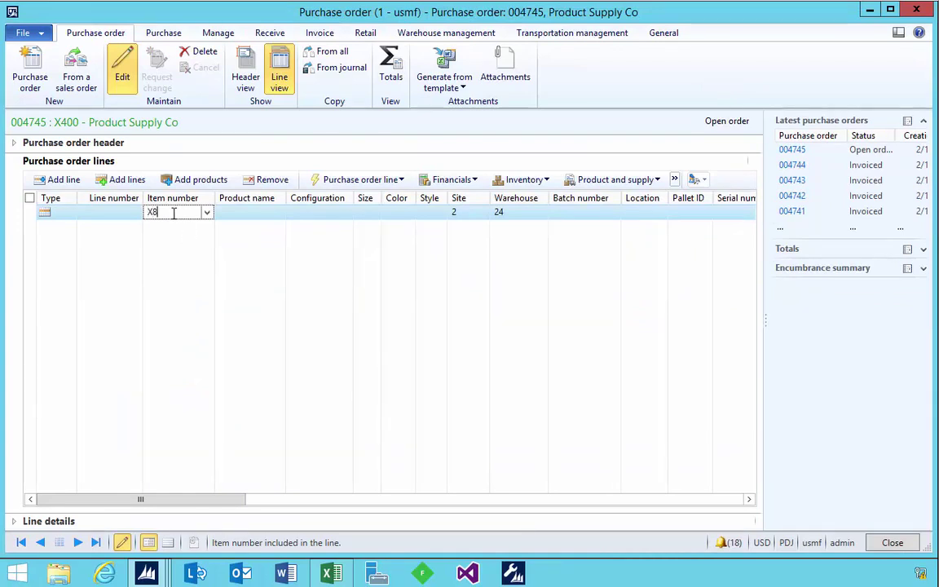
- Fill in the purchase order line with item X870, quantity 10 and unit price 60.00
key("Tab")
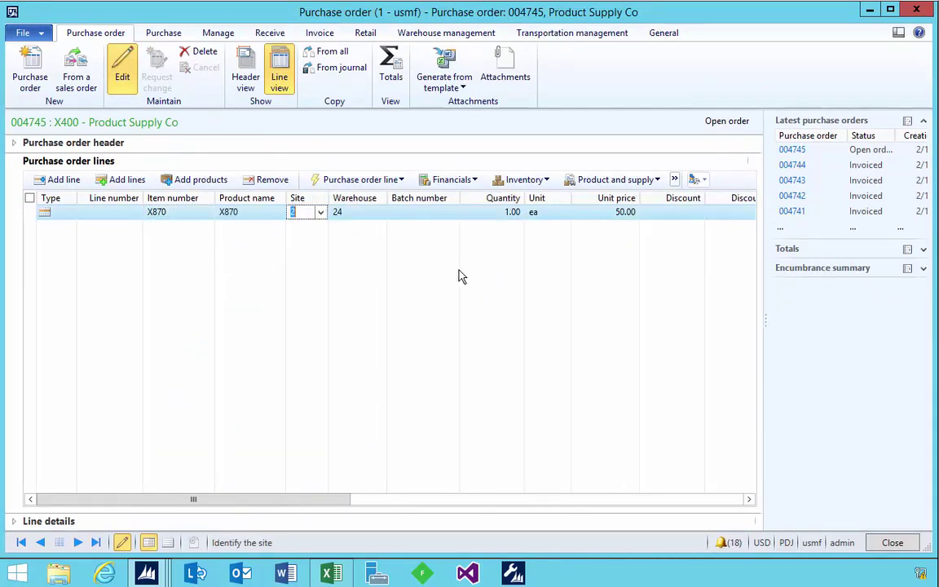
left_click(585, 213)
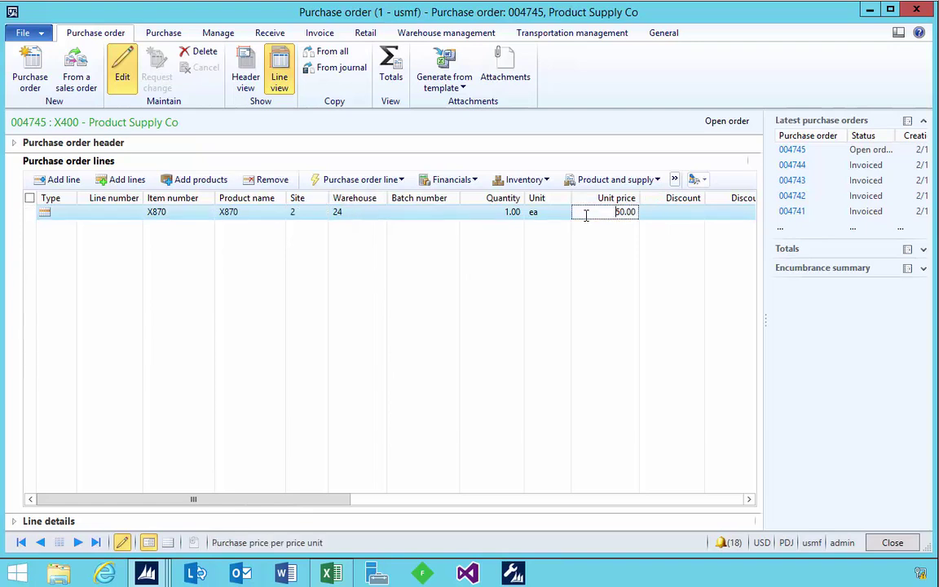
left_click(505, 214)
type("1")
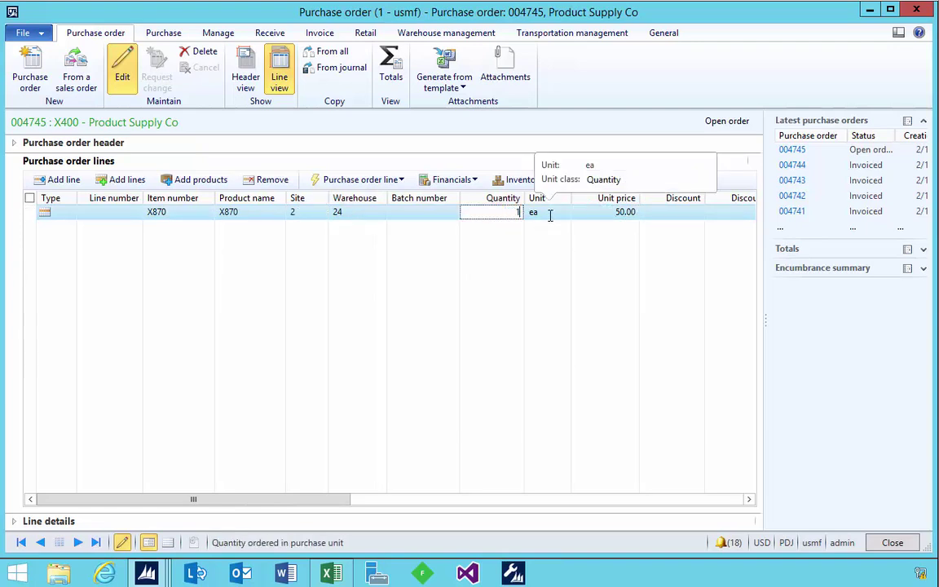
left_click(551, 214)
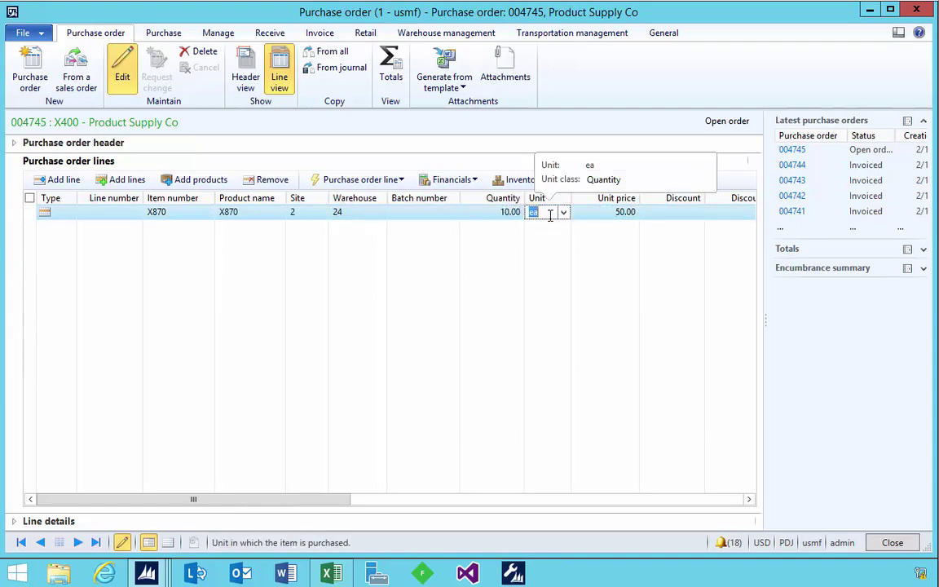
left_click(617, 213)
type("6")
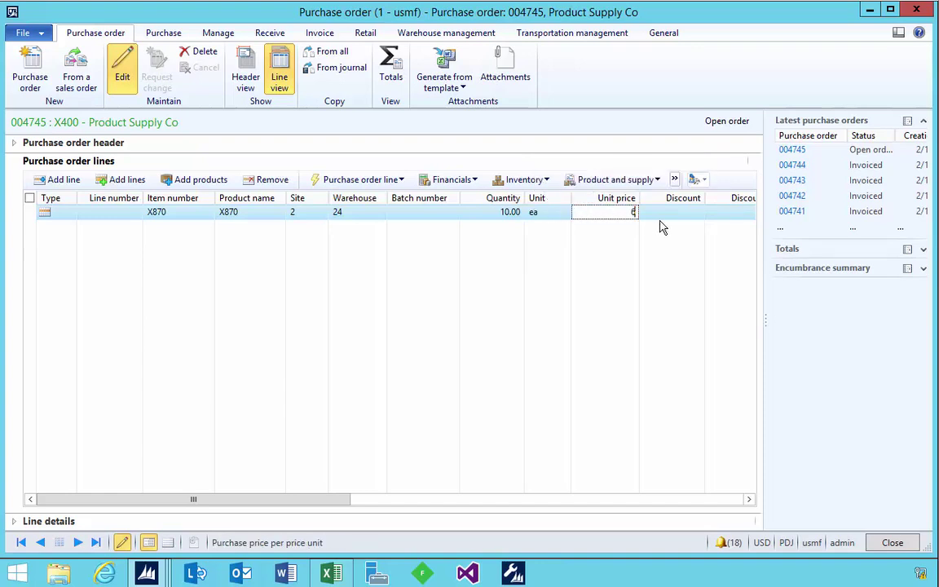
type("0")
key("Tab")
left_click(601, 213)
- Confirm the purchase order and post its product receipt as 3sfxx for the ordered quantity, closing the printed receipt
left_click(163, 32)
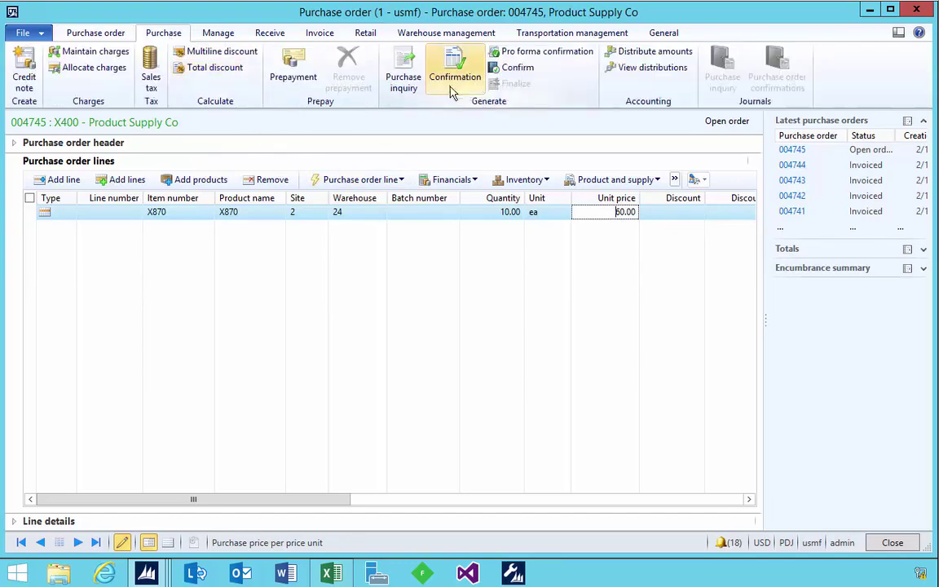
left_click(514, 68)
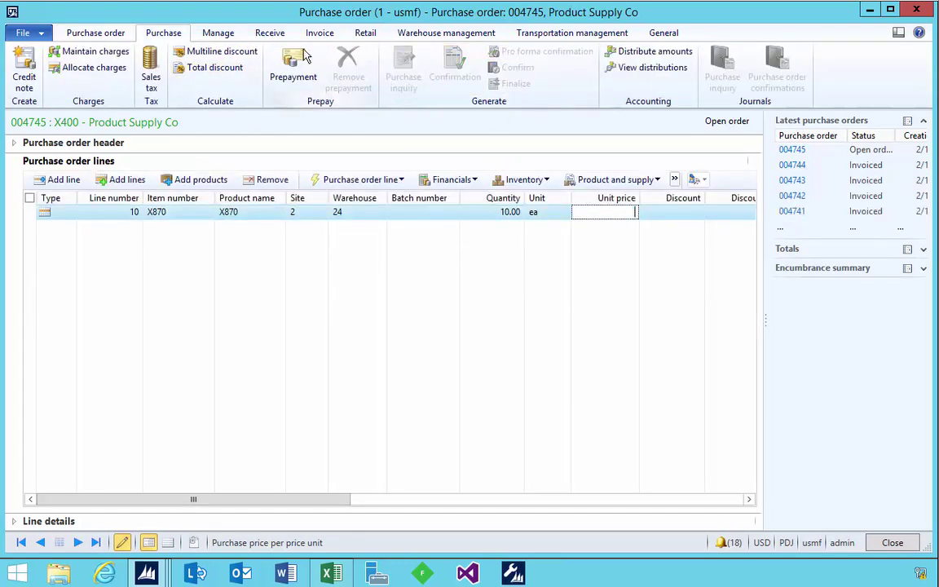
left_click(73, 94)
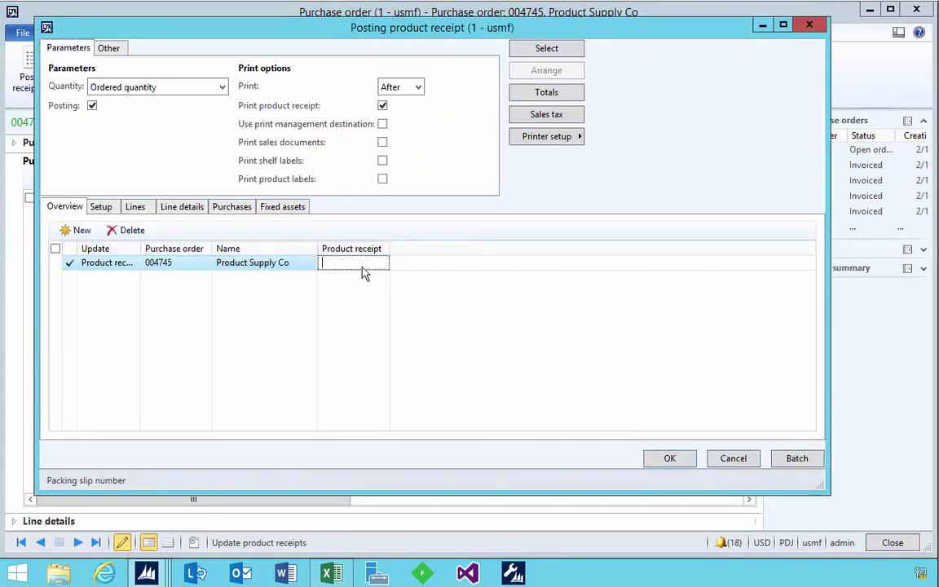
type("3sfx")
left_click(679, 460)
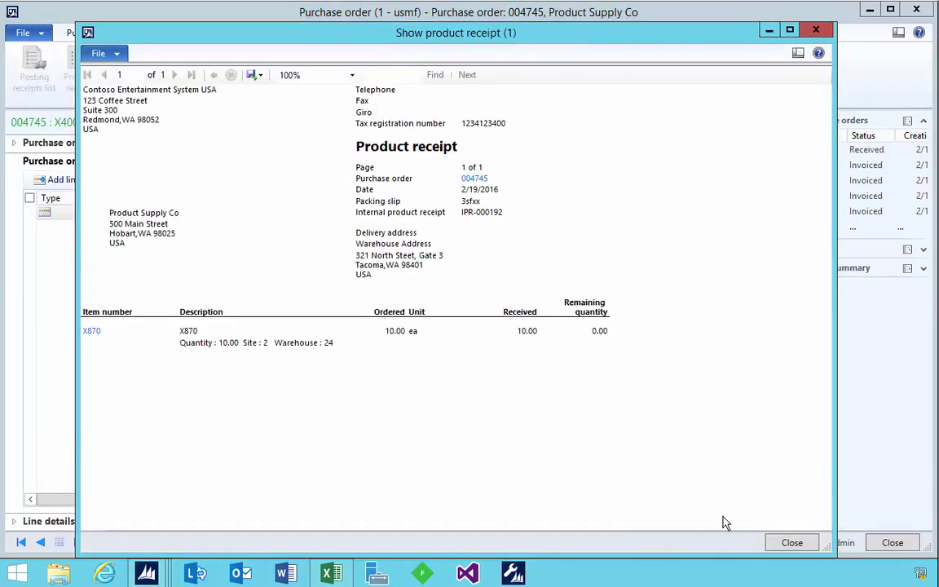
left_click(791, 543)
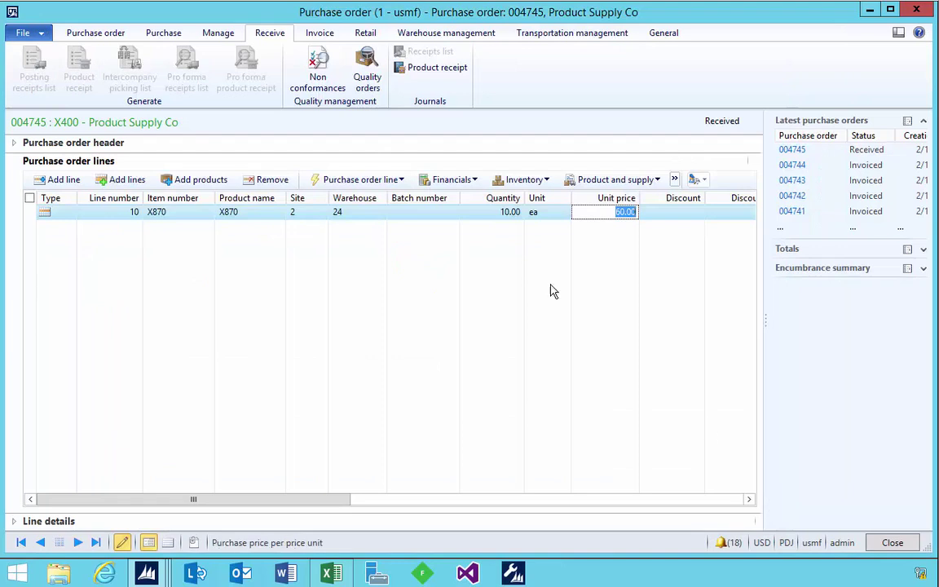
- Create the vendor invoice for the purchase order with invoice number 2sdfxx and post it
left_click(314, 34)
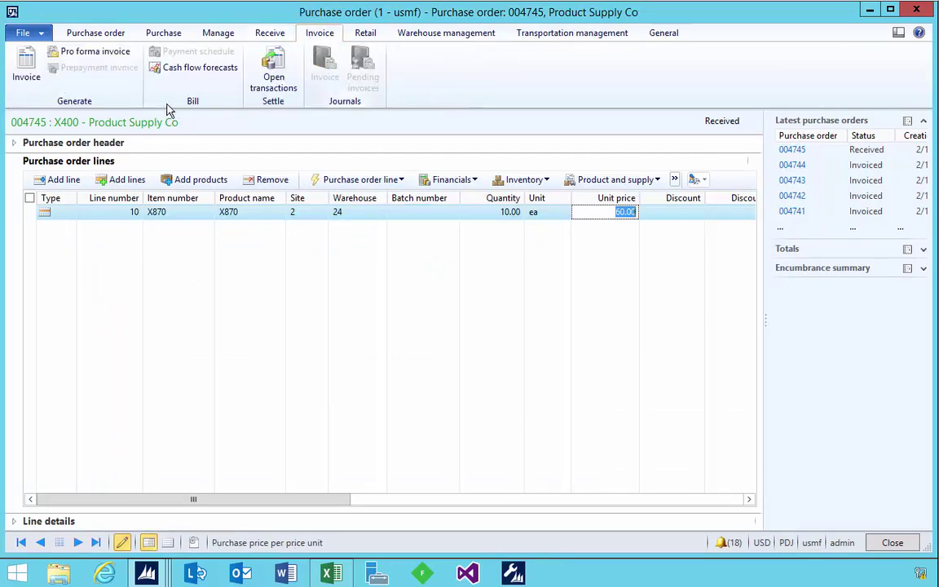
left_click(27, 65)
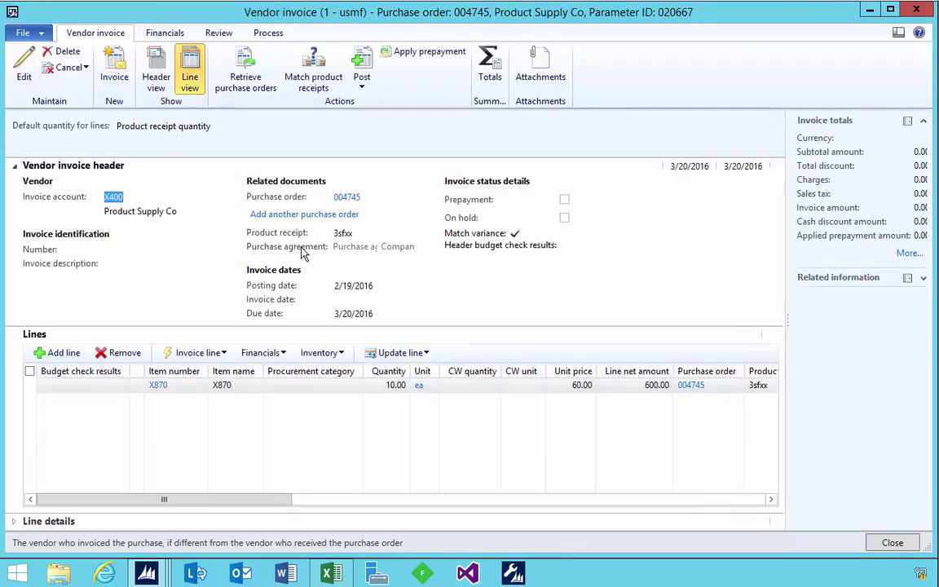
left_click(23, 65)
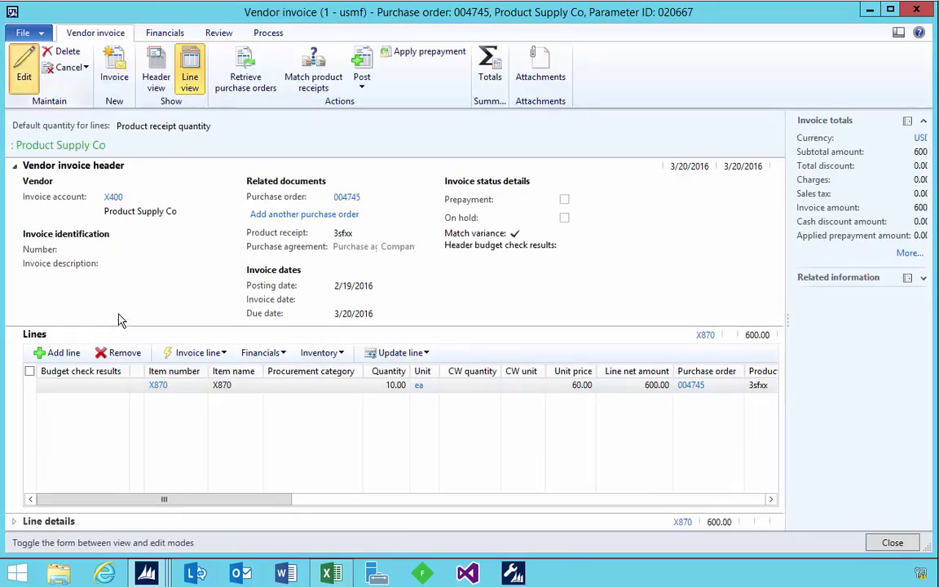
left_click(115, 266)
type("2sdfxx")
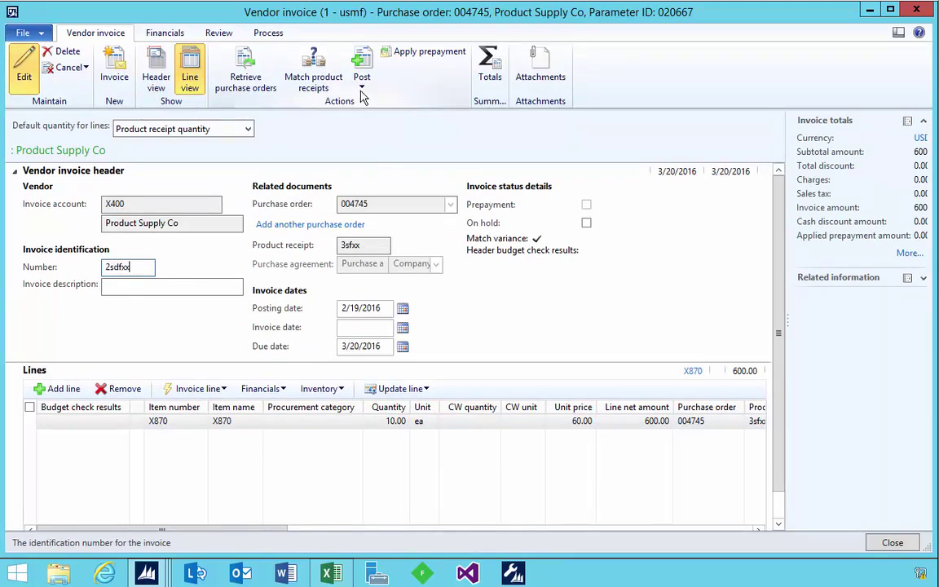
left_click(362, 73)
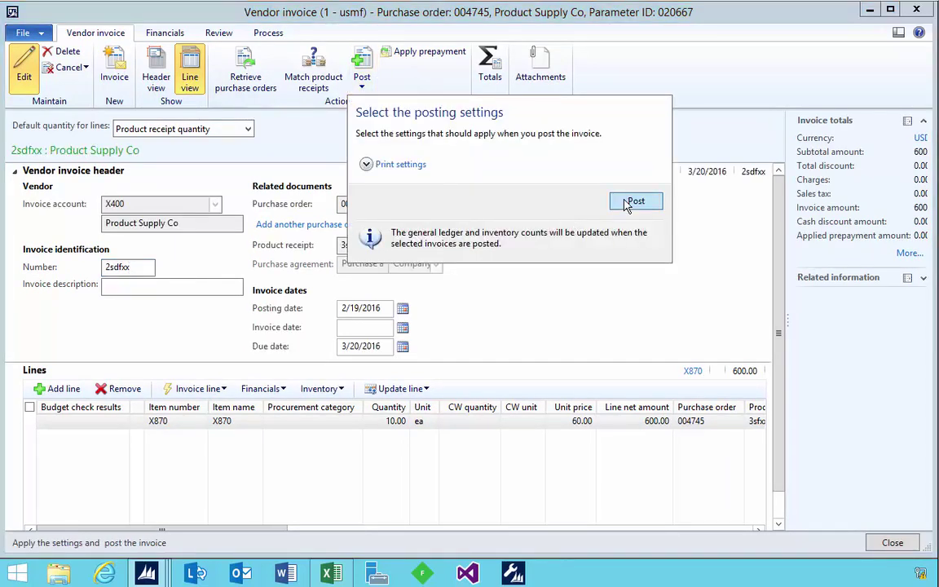
left_click(628, 203)
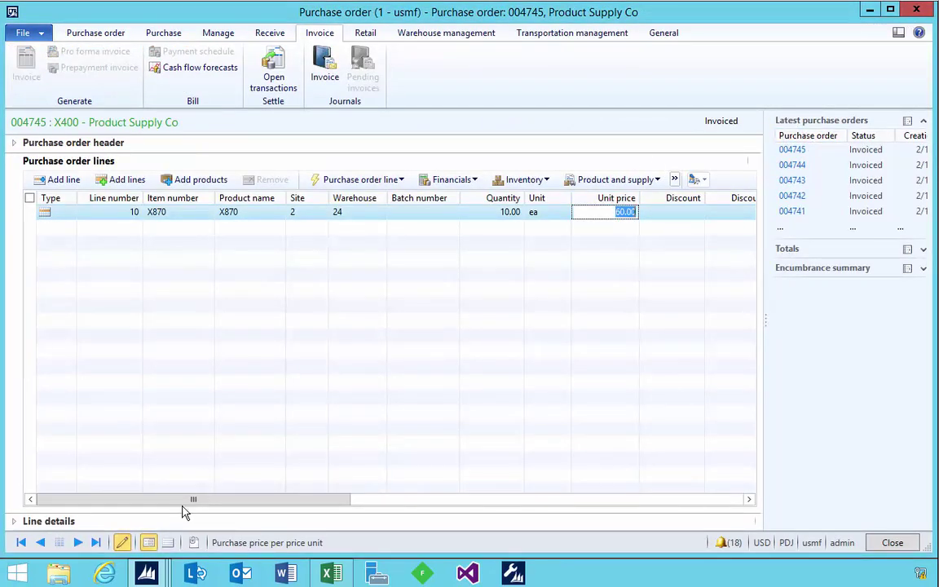
- Switch to the CostPriceCalc workbook in Excel and label cell B4 of the Cost Calc sheet Financial
left_click(327, 574)
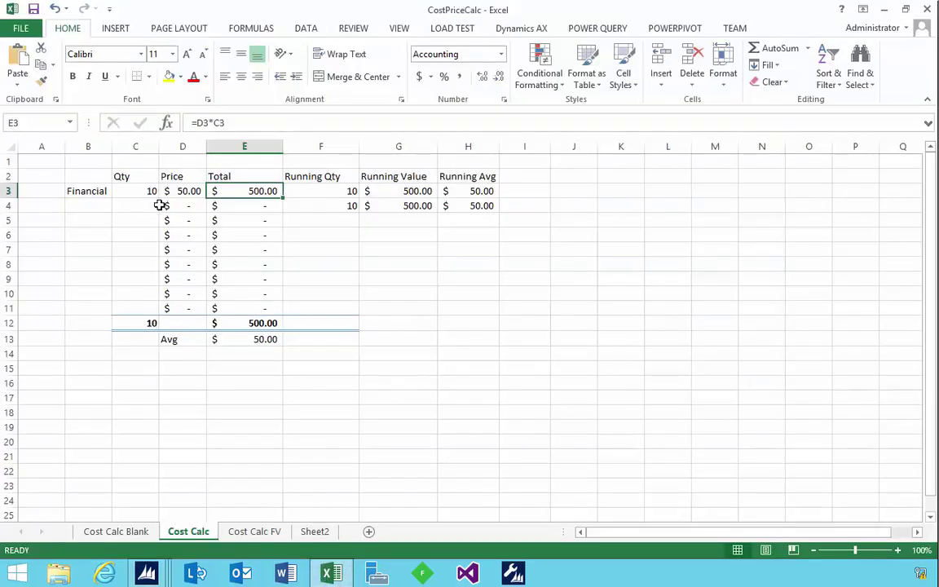
left_click(102, 205)
type("Financial")
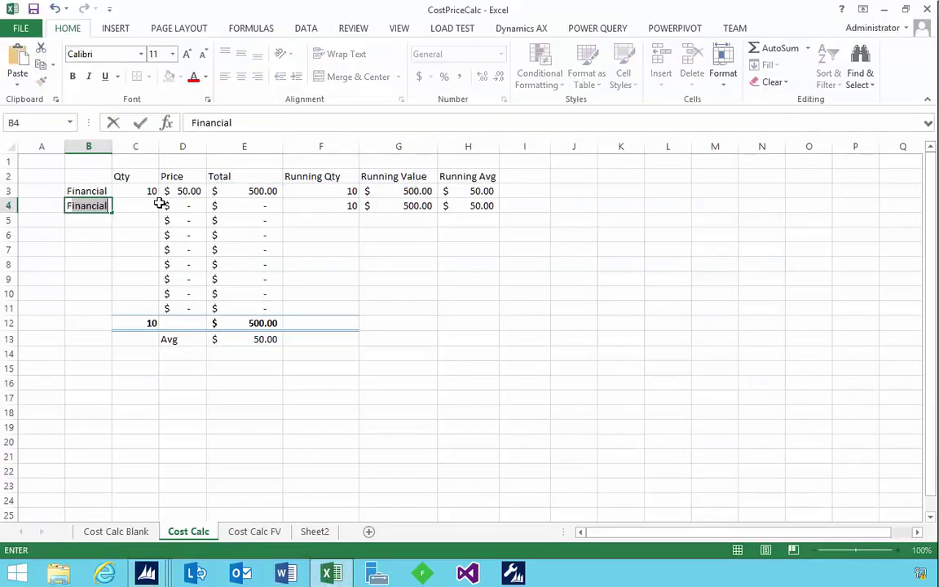
left_click(158, 204)
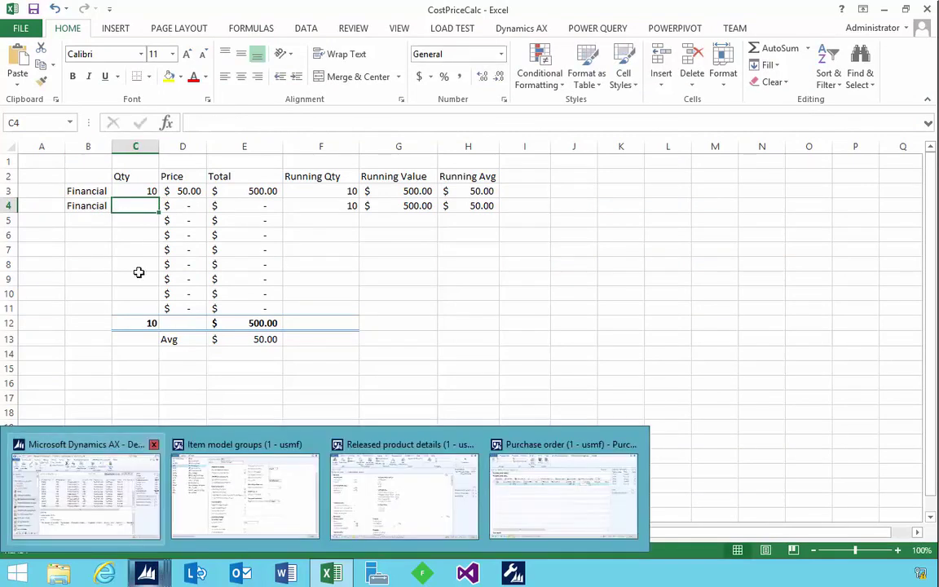
left_click(94, 206)
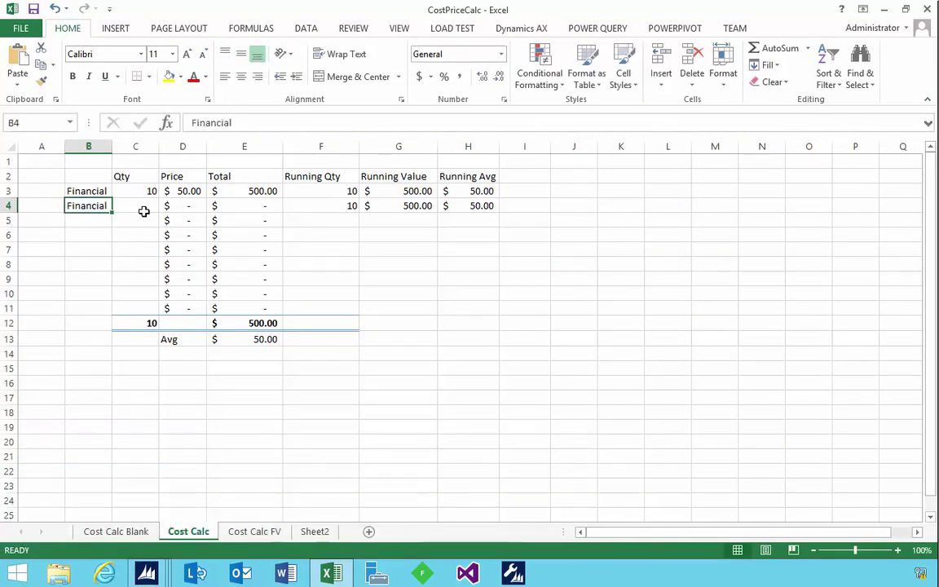
left_click(144, 211)
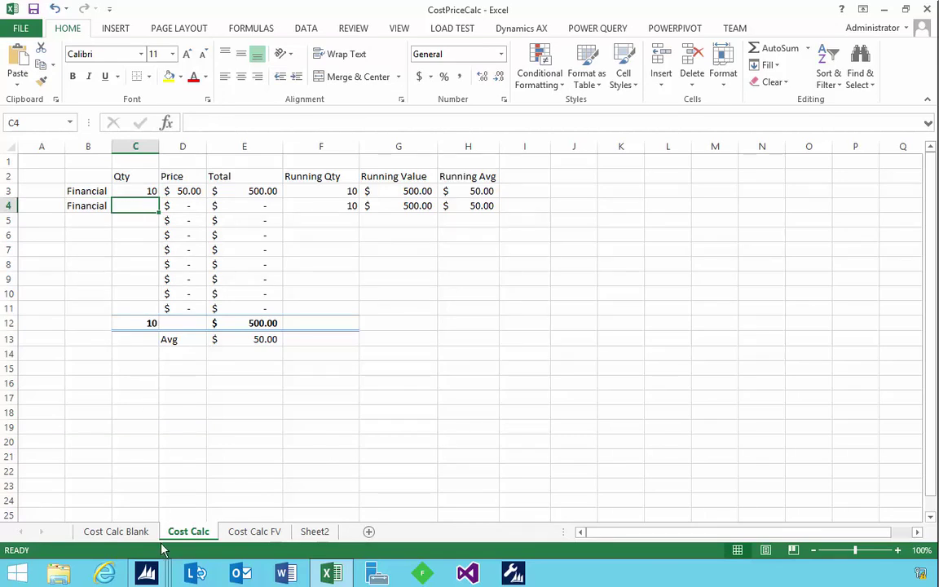
- Switch to the Item model groups window of Dynamics AX, check the FIFO group's settings, and return to Excel
left_click(146, 574)
left_click(183, 513)
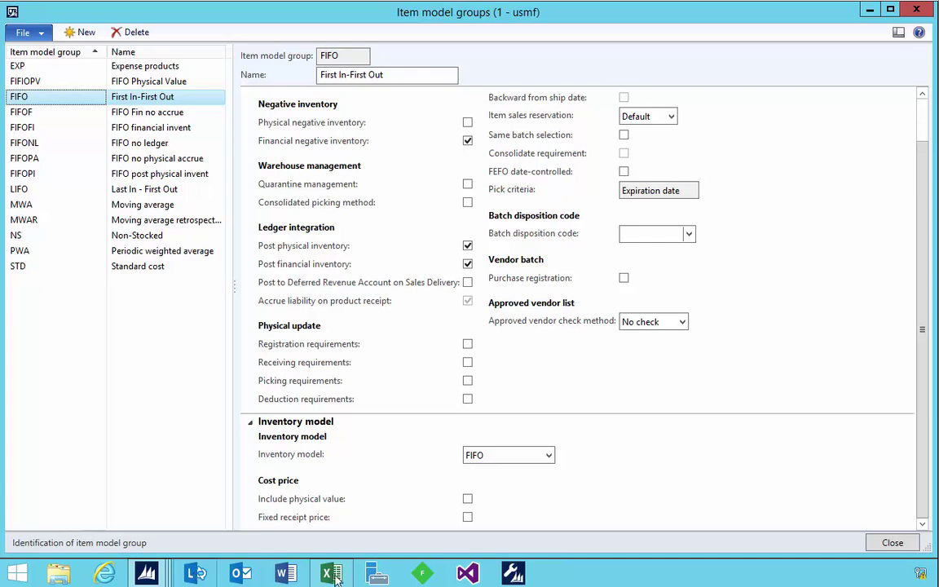
key("alt+Tab")
- Enter quantity 10 in C4 and price 60 in D4 for the second Financial row
left_click(86, 209)
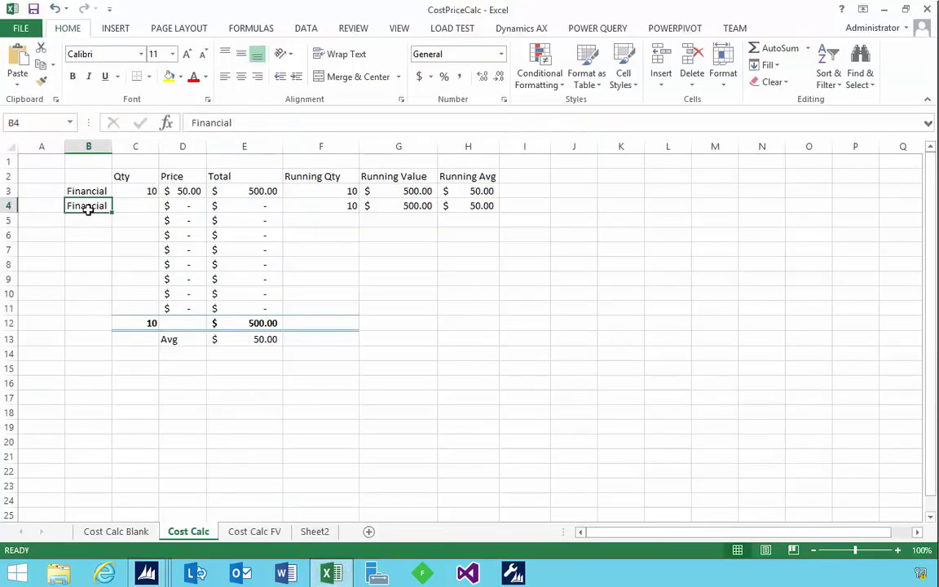
left_click(135, 207)
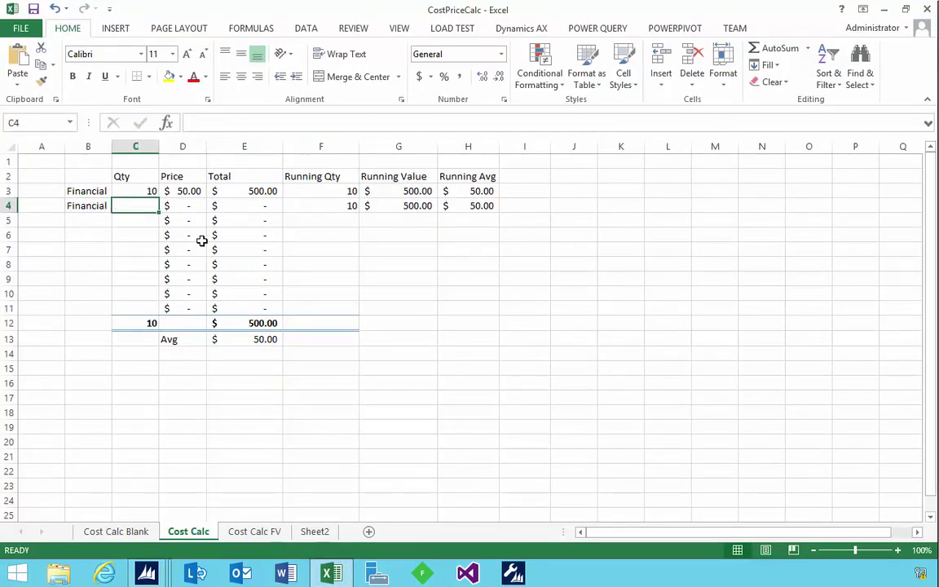
type("10")
key("Tab")
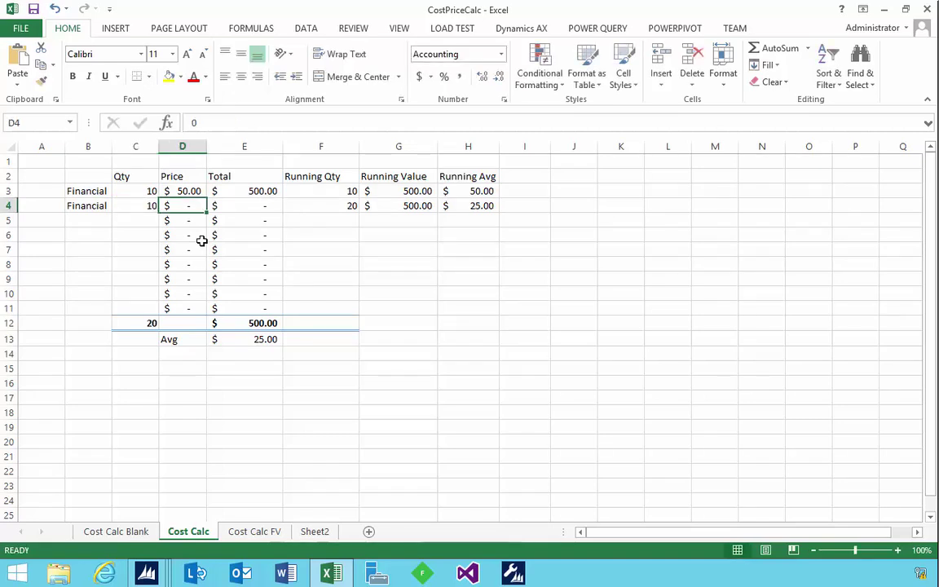
type("60")
key("Tab")
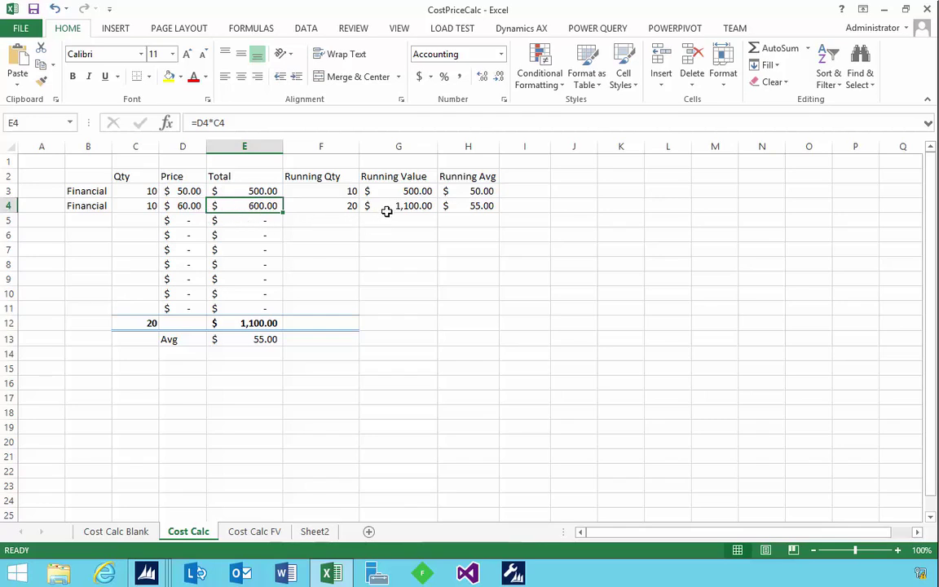
- Examine the Total, Running Qty, Running Value and Running Avg formulas of the second Financial row
left_click(408, 190)
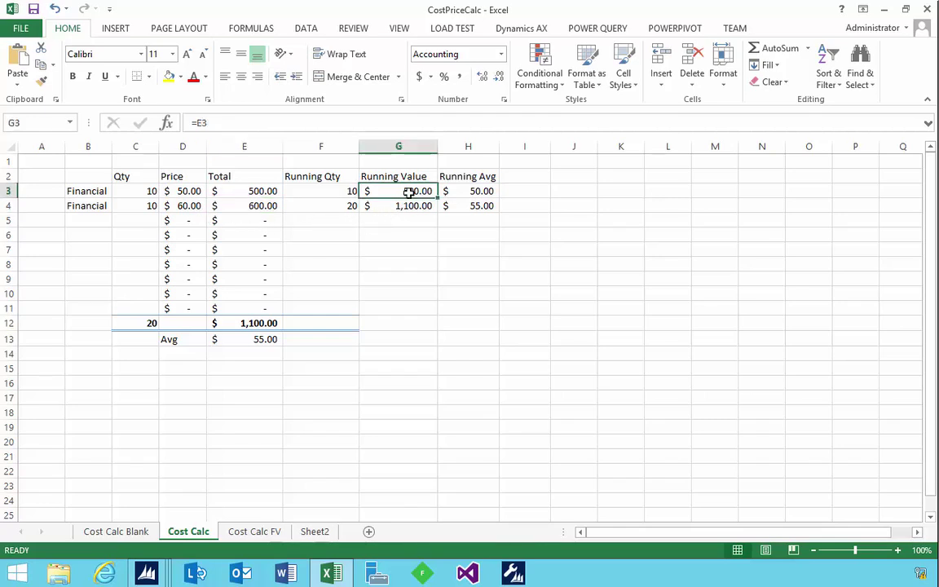
left_click(410, 206)
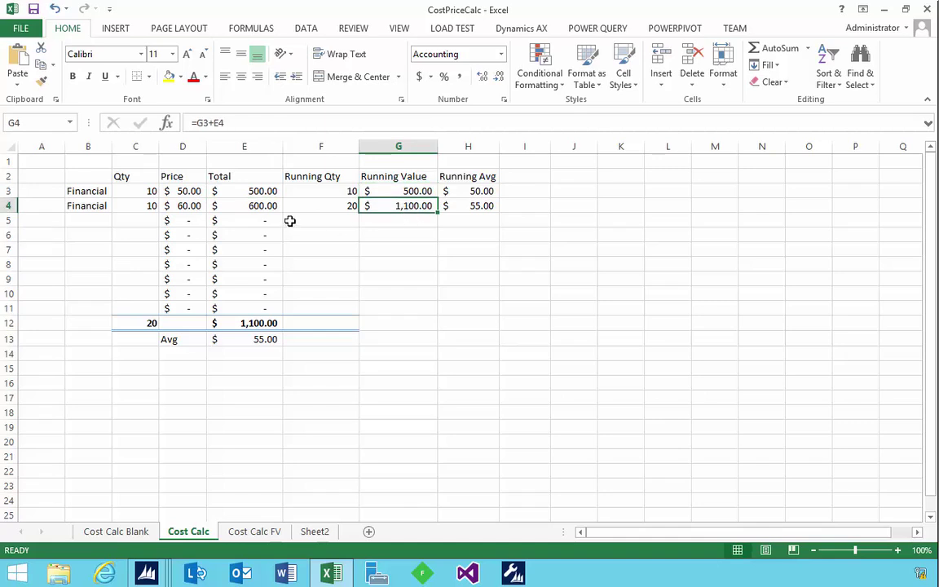
left_click(264, 206)
left_click(403, 209)
left_click(345, 206)
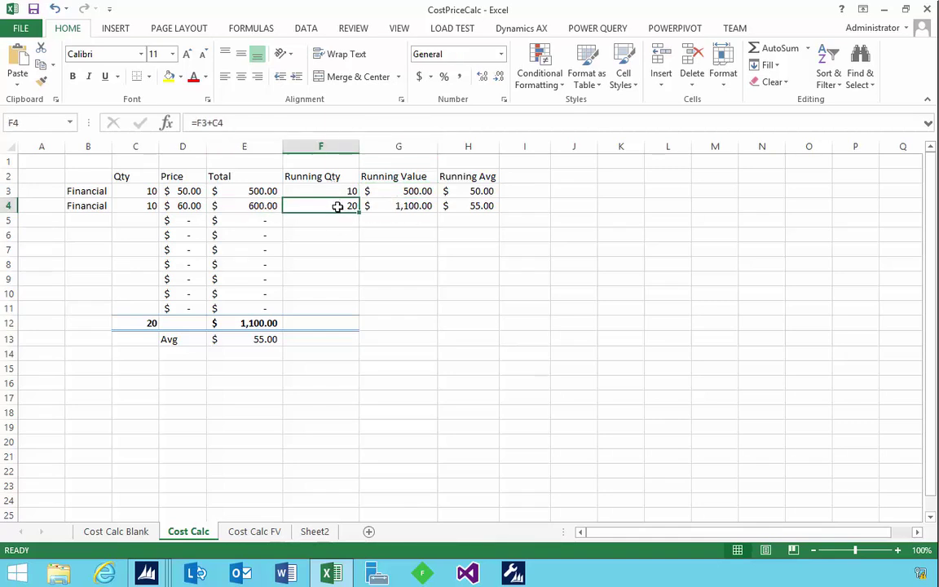
left_click(461, 206)
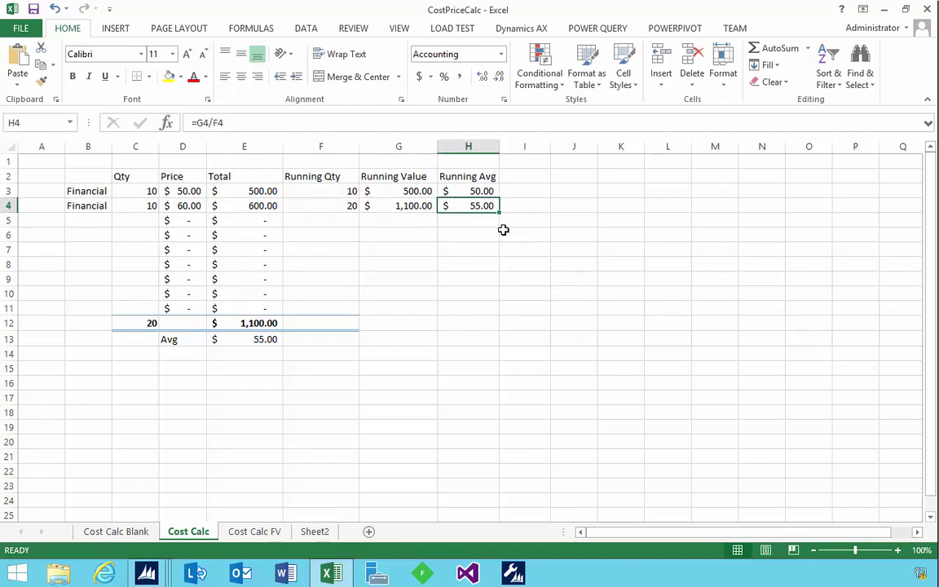
key("F2")
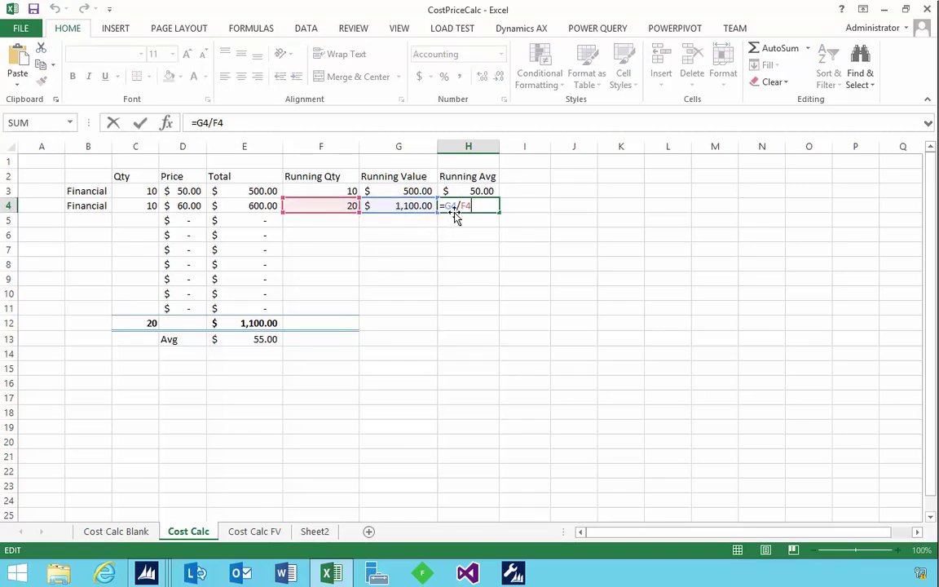
key("Escape")
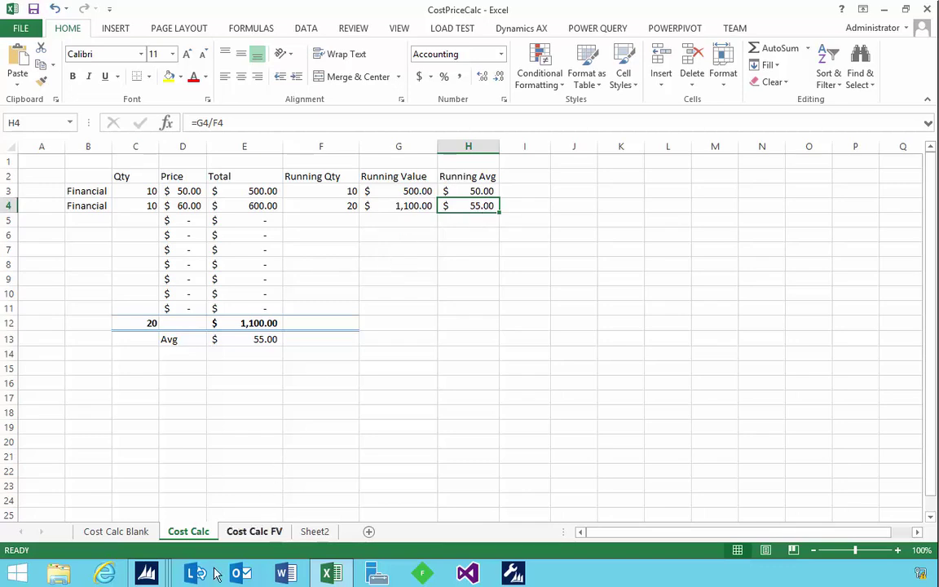
- Switch to the released product details of X870 in Dynamics AX and open its on-hand inventory
left_click(146, 576)
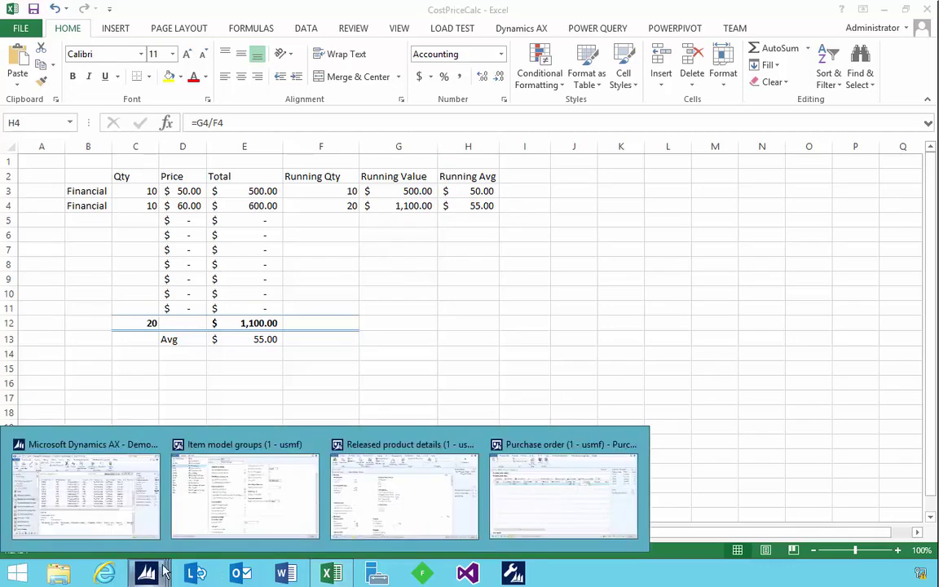
left_click(383, 501)
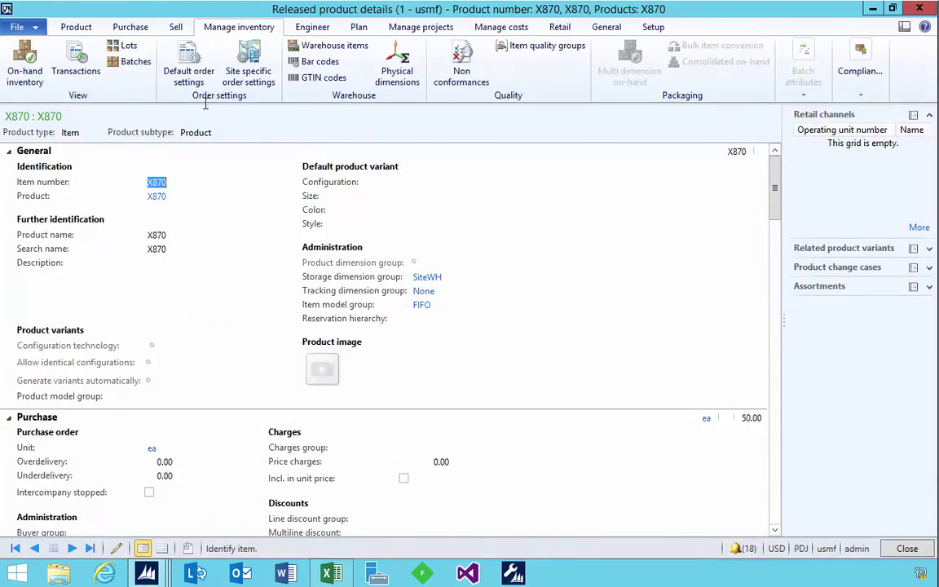
left_click(31, 79)
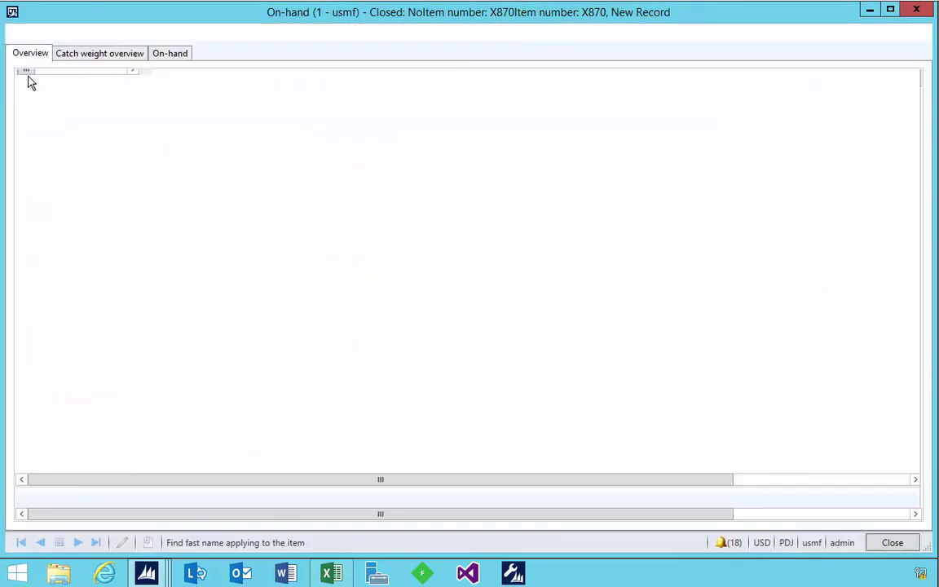
- Check the cost price of X870 in its detailed on-hand information
left_click(167, 55)
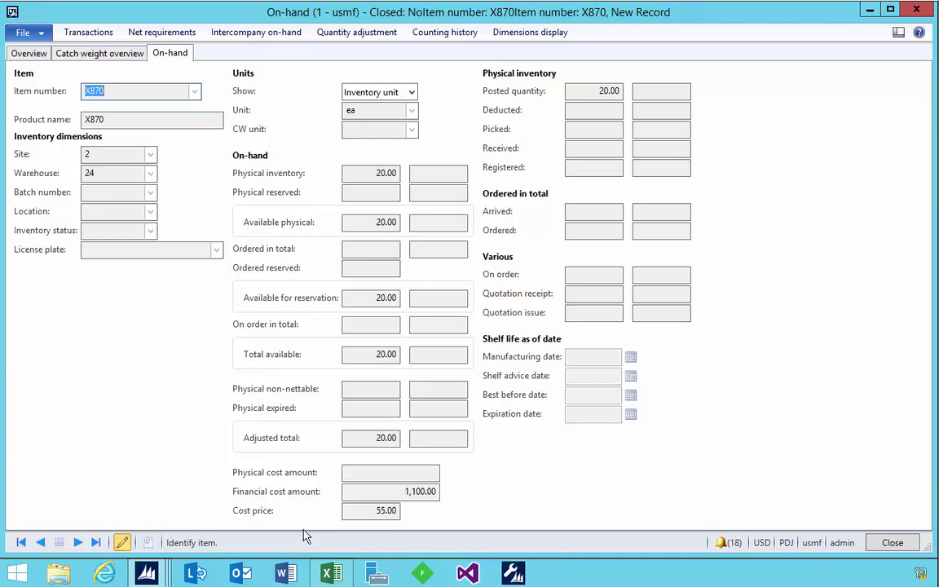
left_click(361, 511)
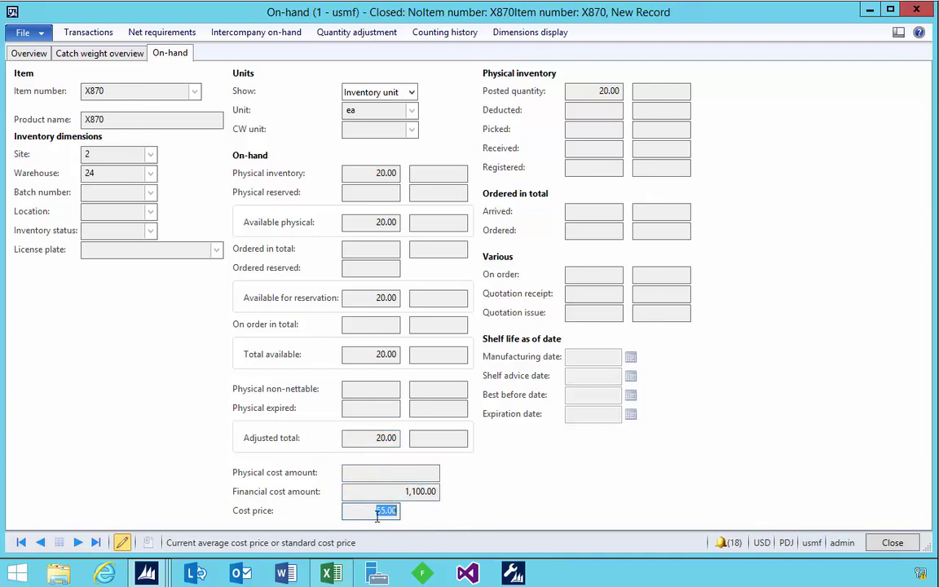
- Switch to the main Dynamics AX window and open the list of all sales orders in Sales and marketing
mouse_move(148, 575)
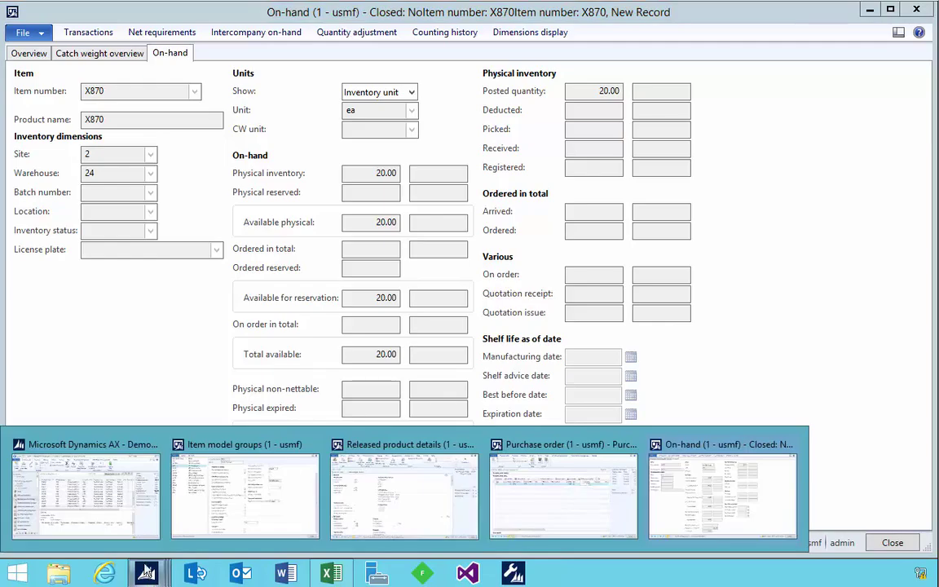
left_click(87, 453)
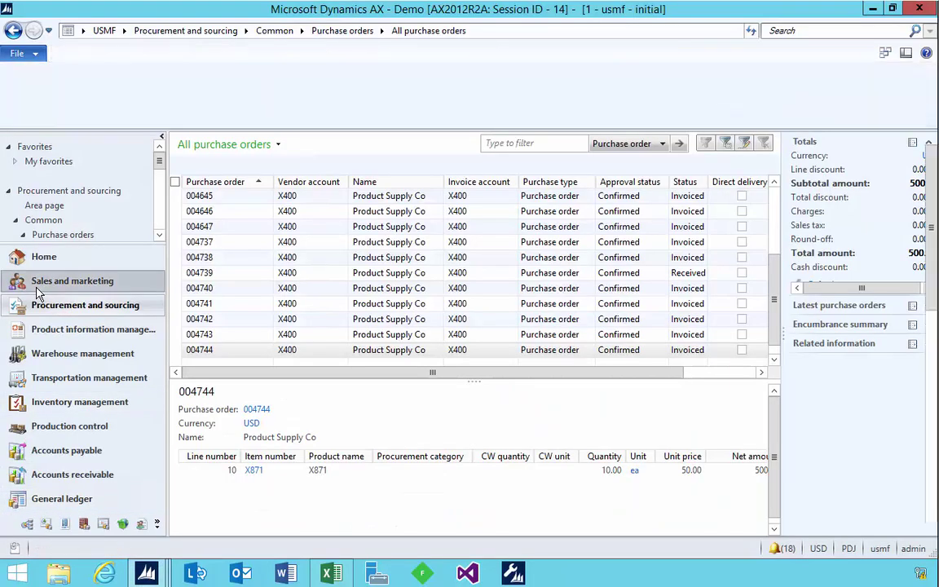
left_click(36, 289)
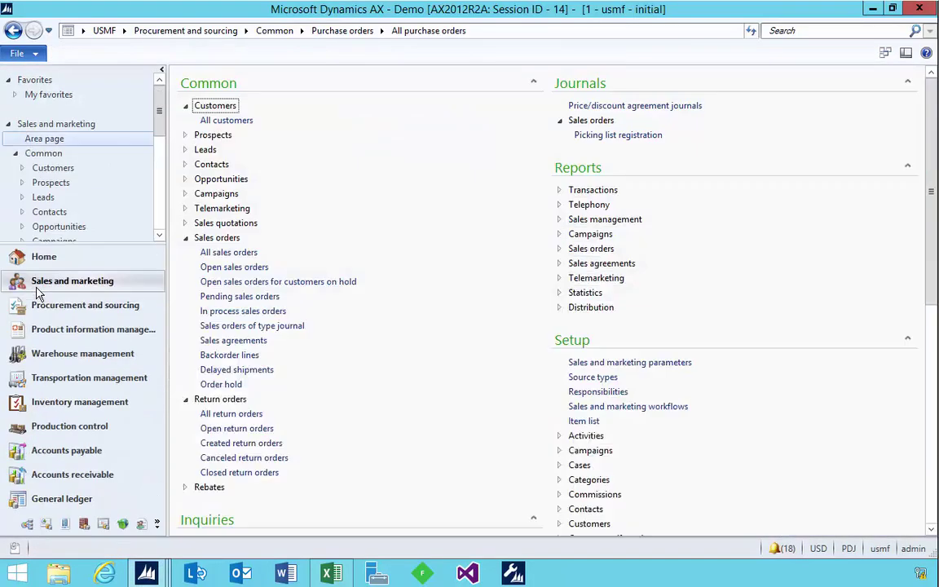
left_click(205, 260)
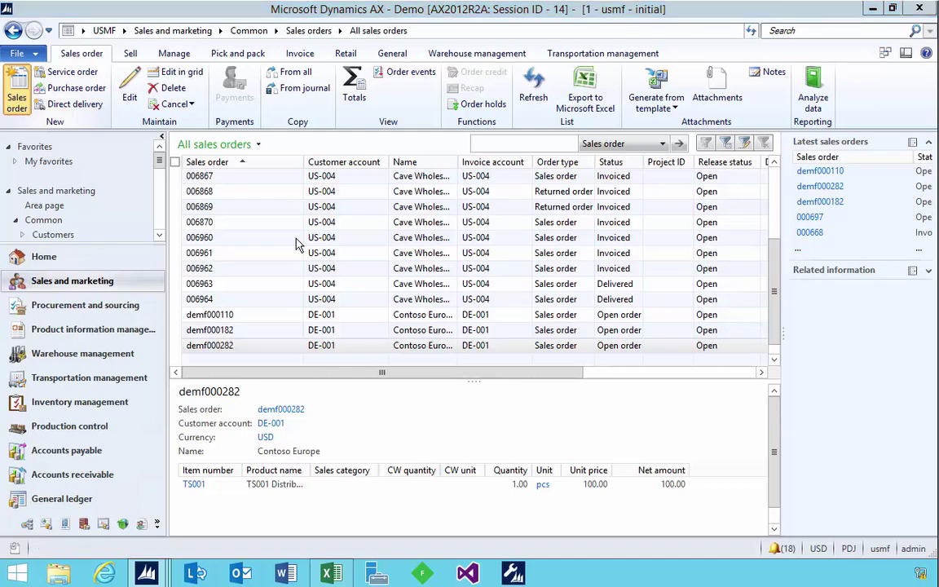
- Create a new sales order for the customer Cave Wholesales
key("ctrl+n")
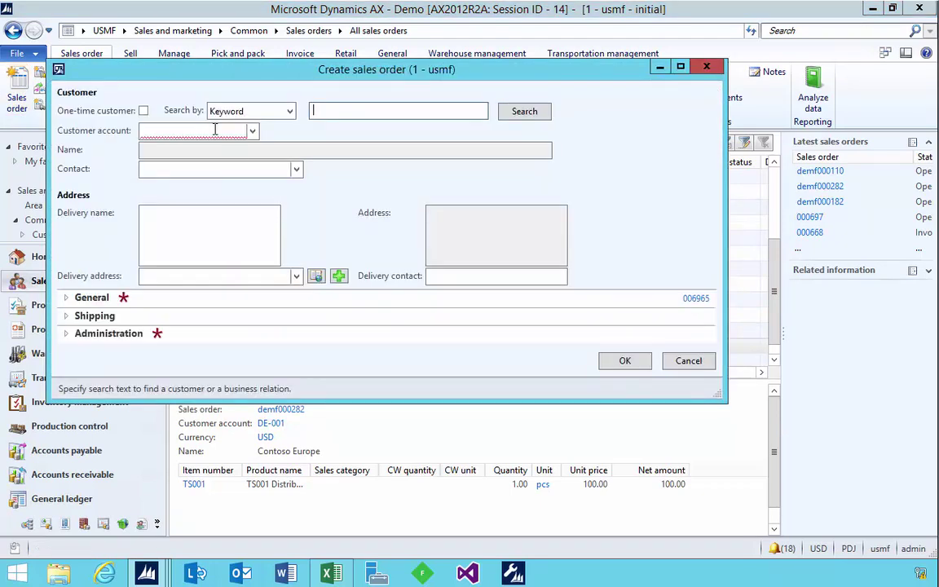
type("U")
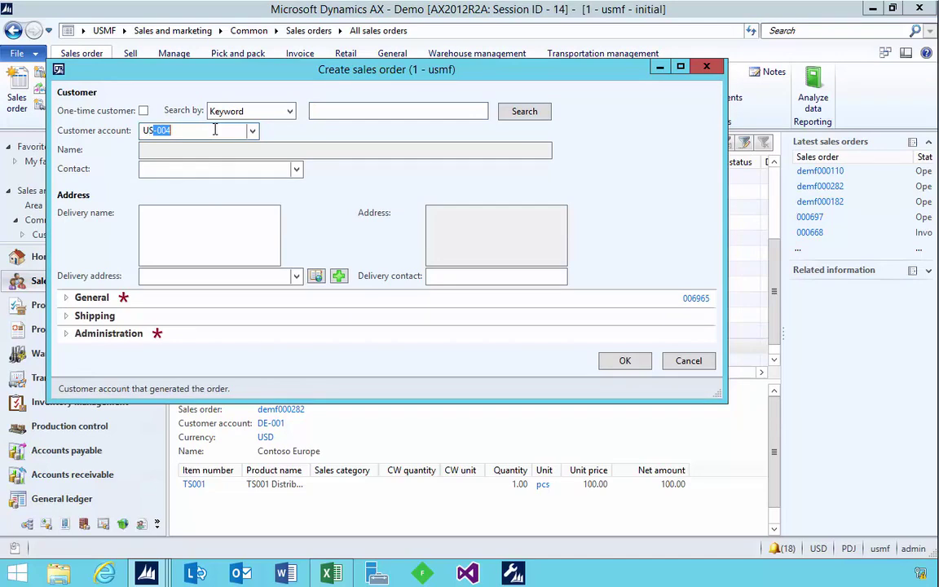
type("S-004")
key("Tab")
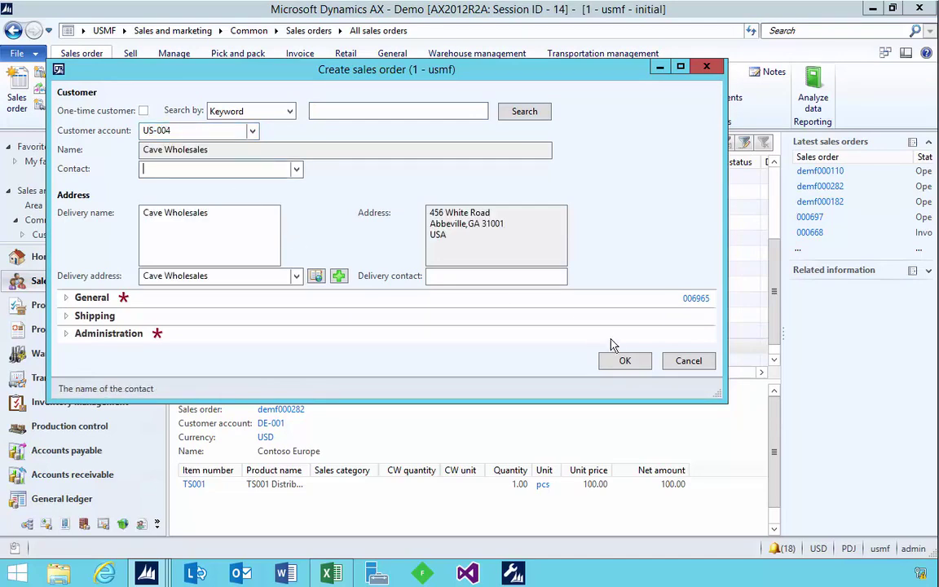
left_click(626, 361)
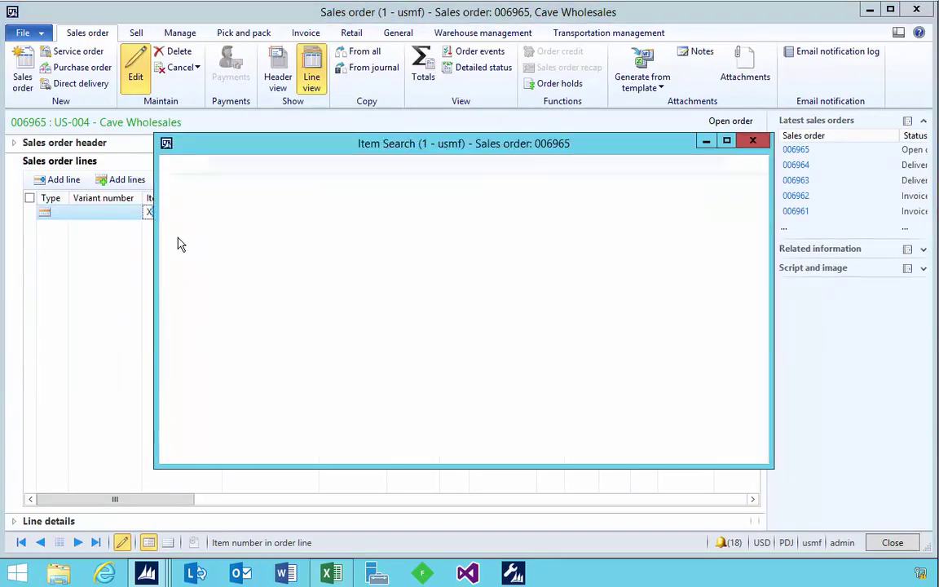
- Search for item 870, add X870 to the sales order with quantity 10, and check the line's quantity and unit price
type("70")
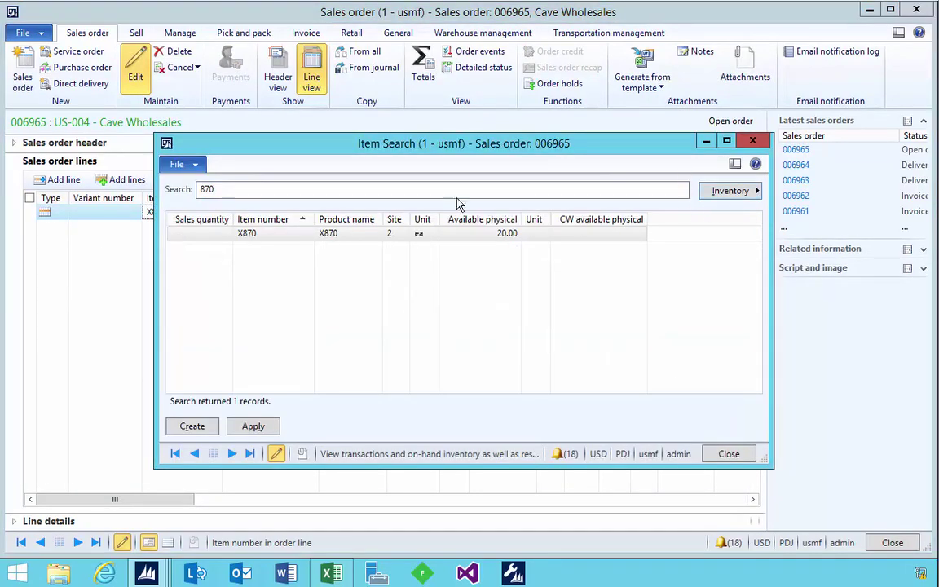
left_click(237, 239)
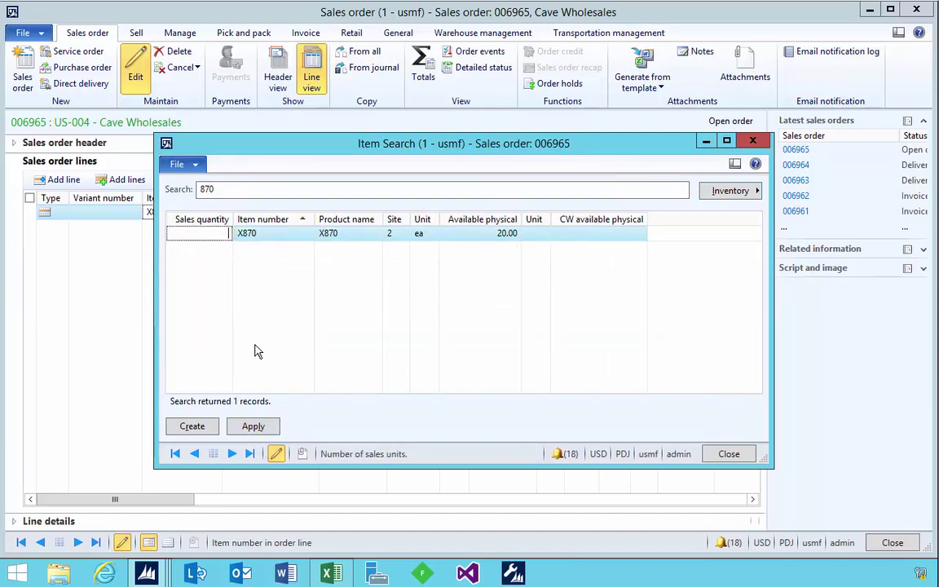
left_click(190, 427)
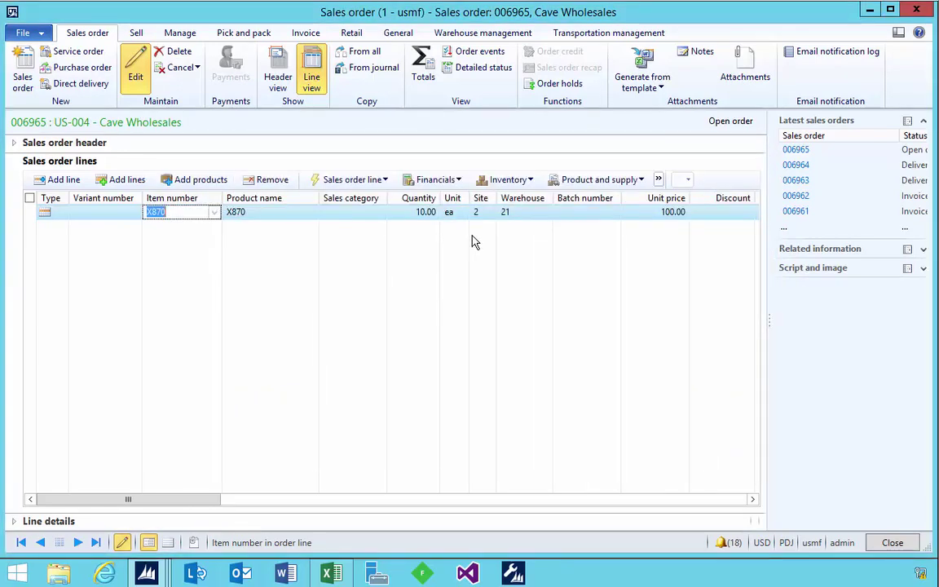
left_click(424, 213)
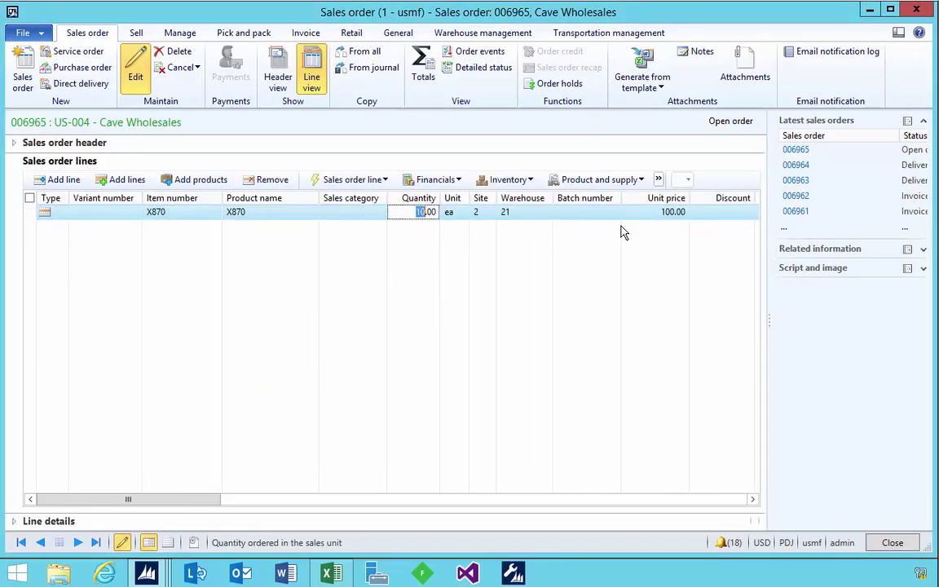
left_click(664, 213)
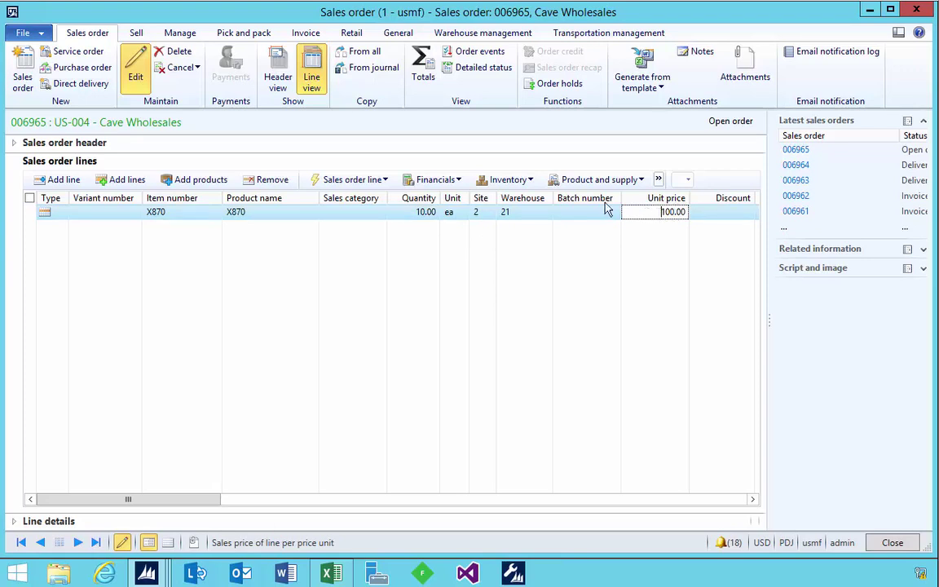
- Post the sales order confirmation without printing it
left_click(135, 33)
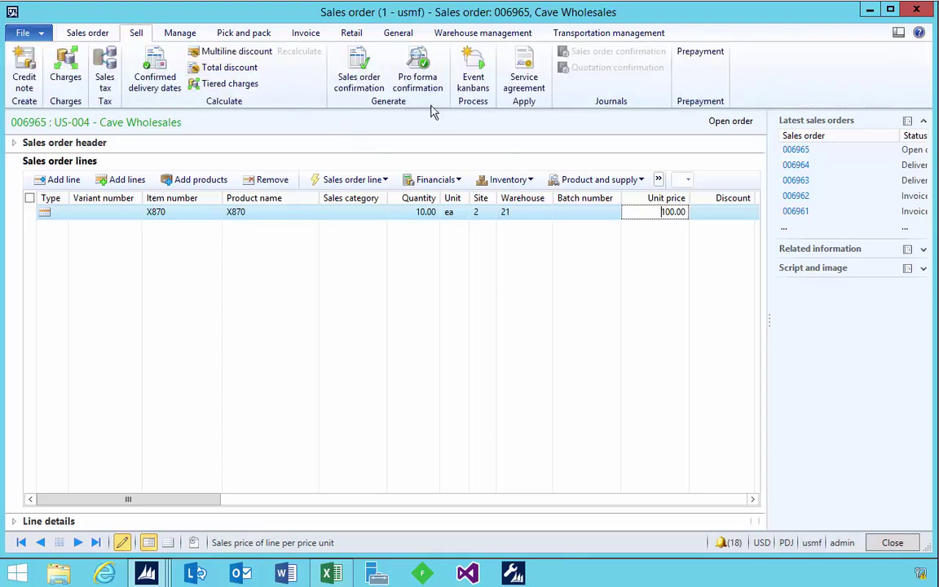
left_click(363, 85)
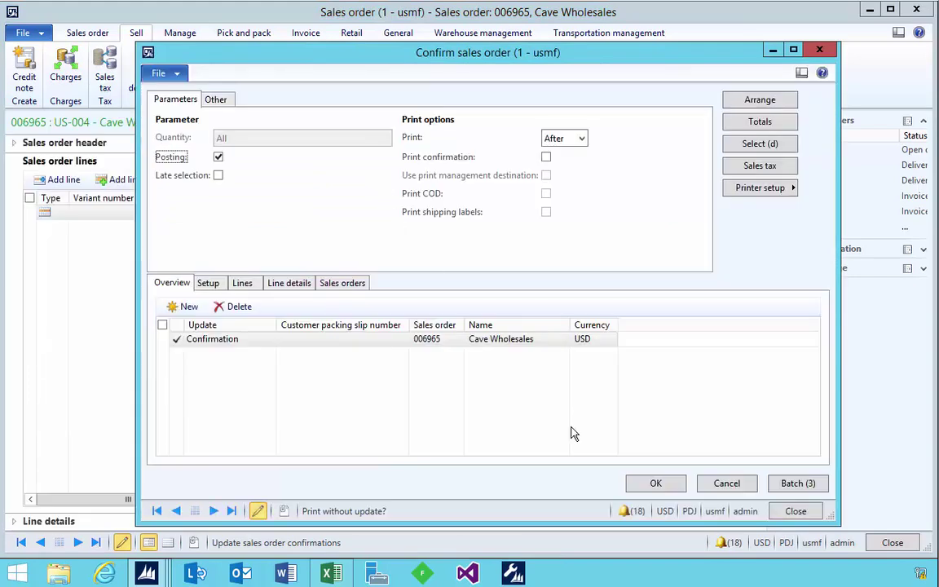
left_click(665, 484)
left_click(490, 340)
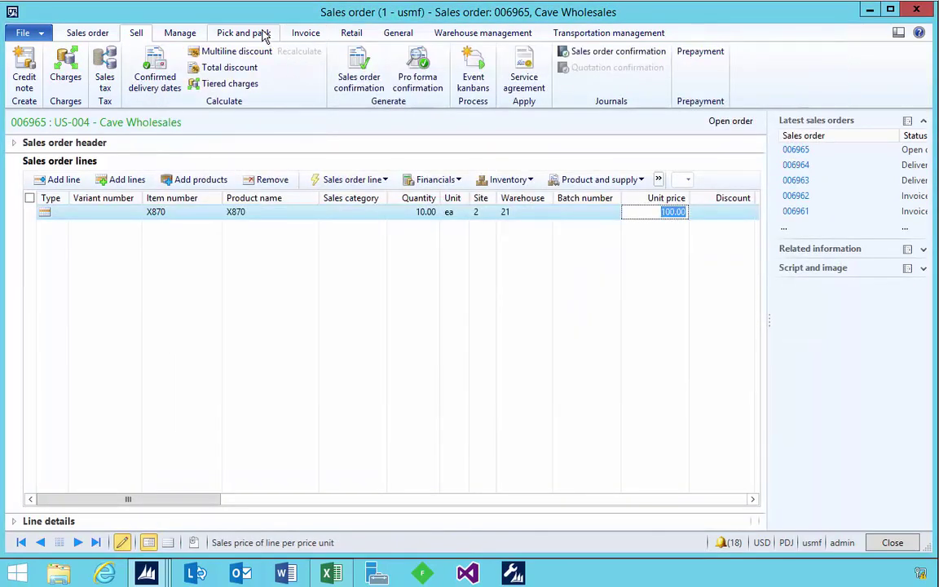
- Post the picking list for the sales order with quantity All and no printout
left_click(238, 34)
left_click(27, 79)
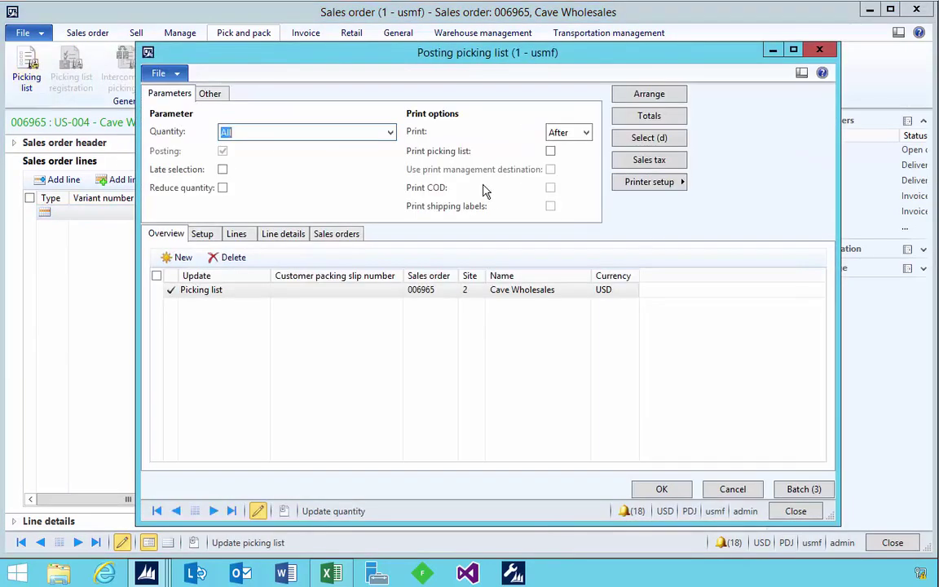
left_click(656, 487)
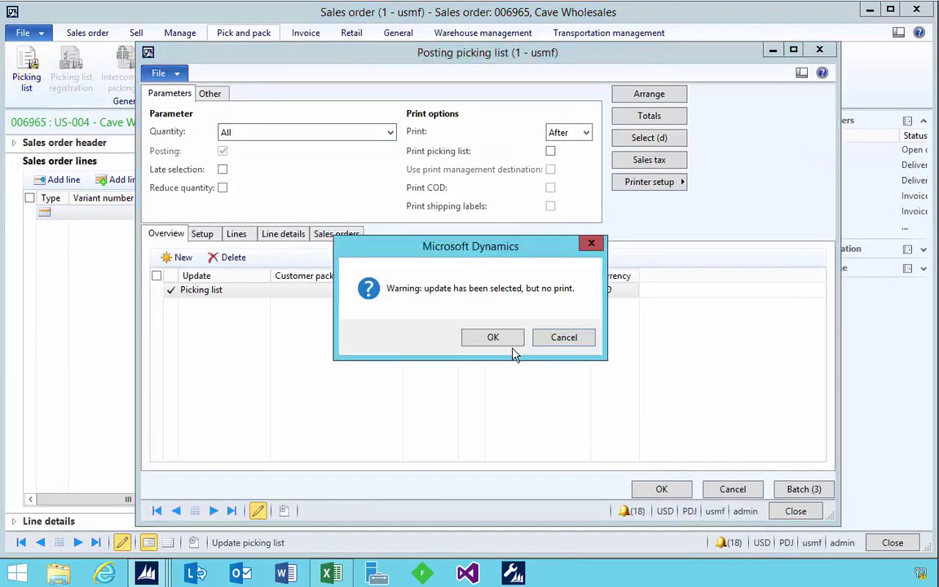
left_click(488, 336)
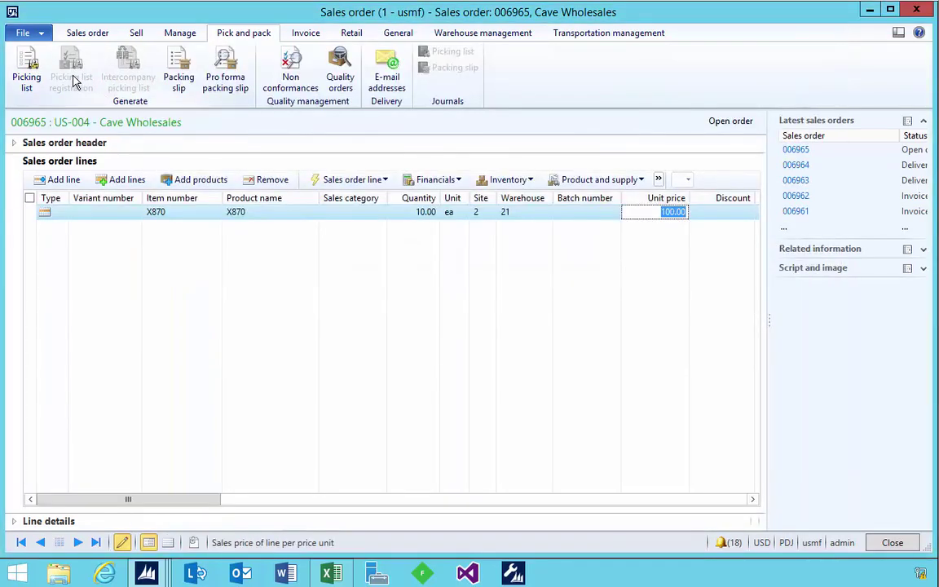
- Try to update all lines in the picking list registration, read the log details, and return to the sales order
left_click(72, 81)
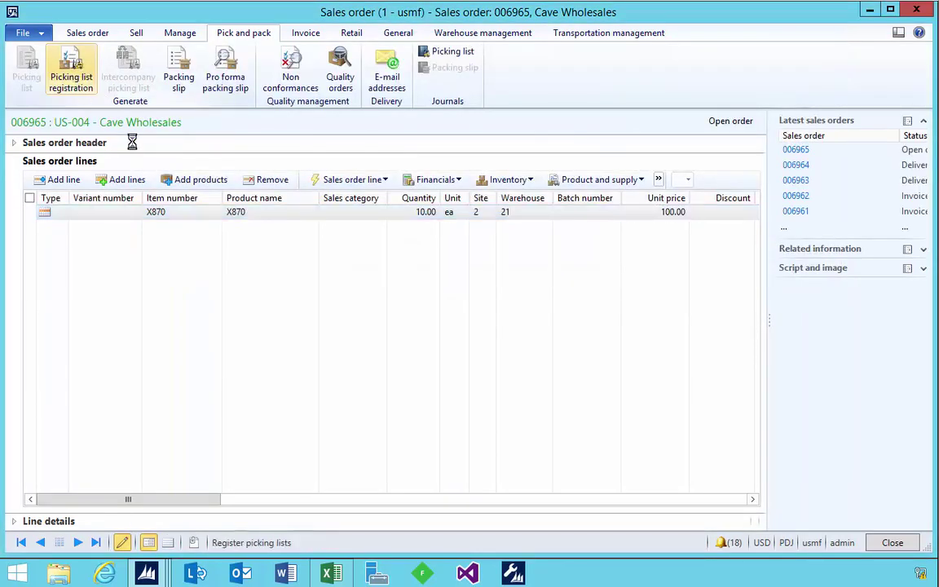
left_click(81, 33)
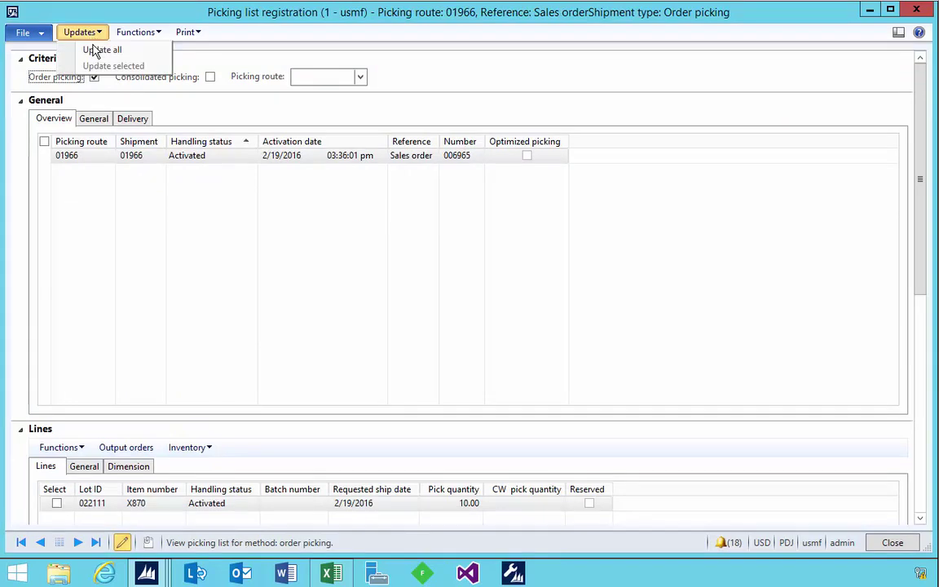
left_click(87, 47)
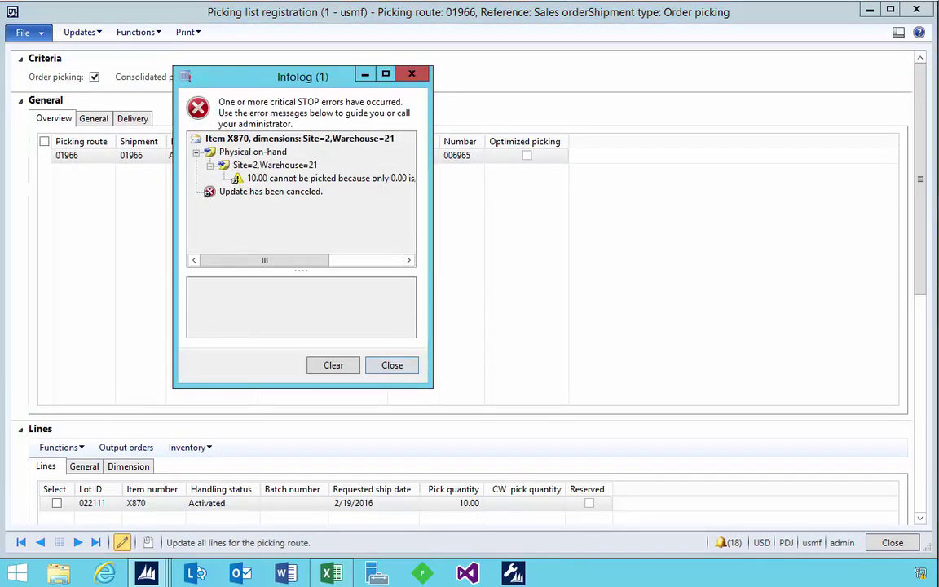
left_click(297, 177)
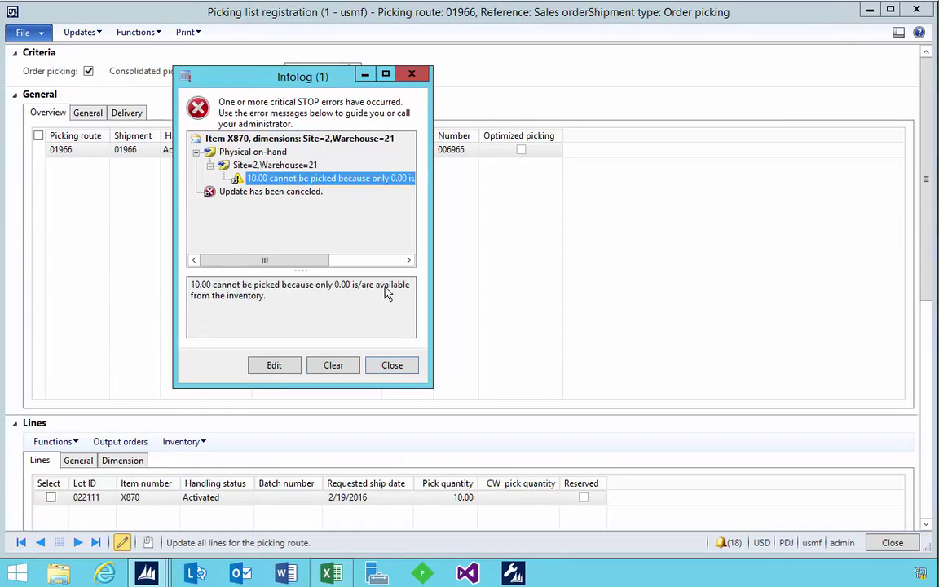
left_click(390, 366)
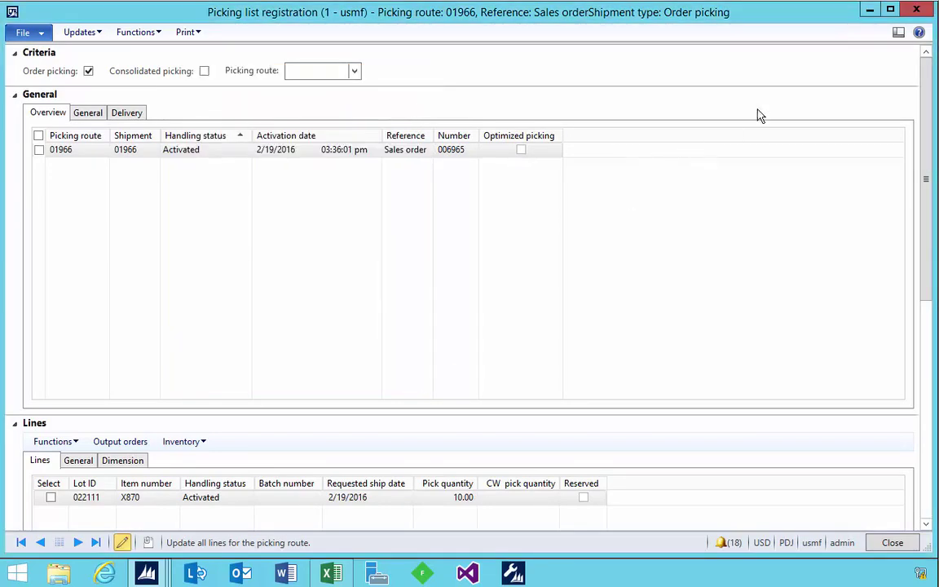
left_click(918, 12)
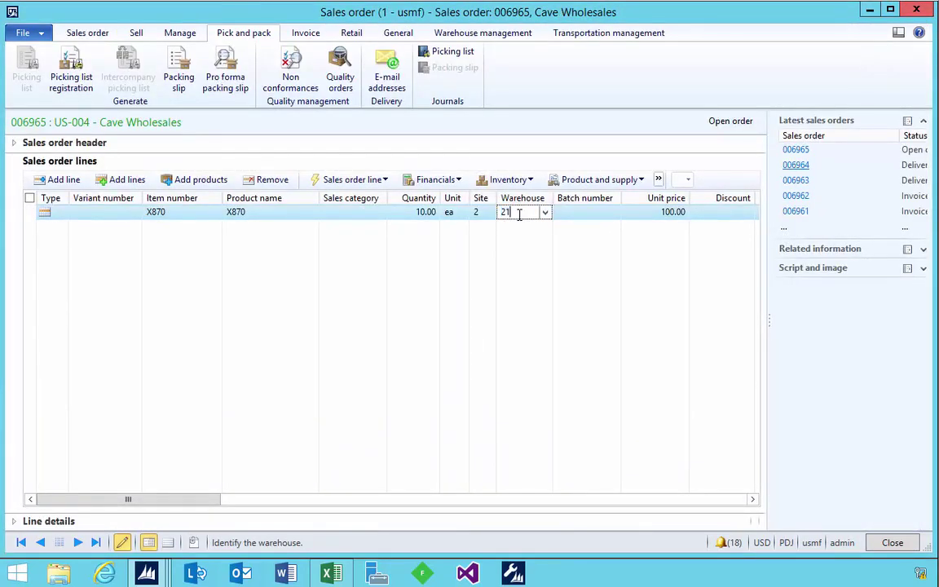
- Change the X870 line's warehouse to 24 and confirm the sales order again without printing
key("Tab")
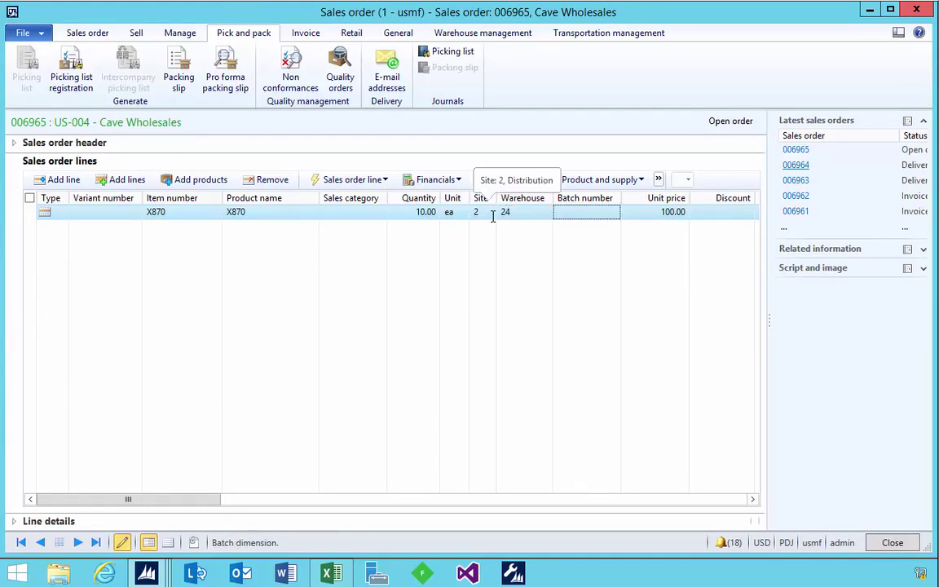
left_click(134, 34)
left_click(374, 84)
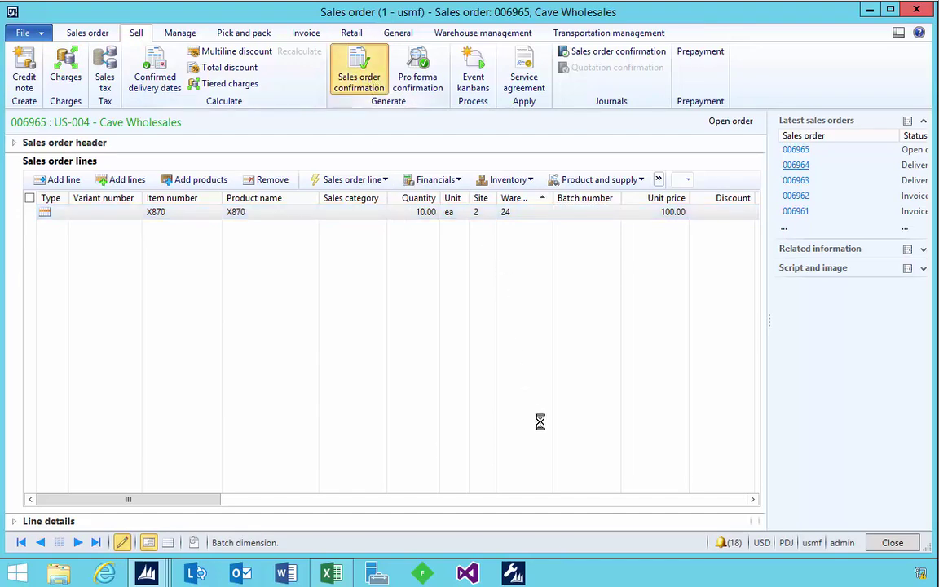
left_click(684, 492)
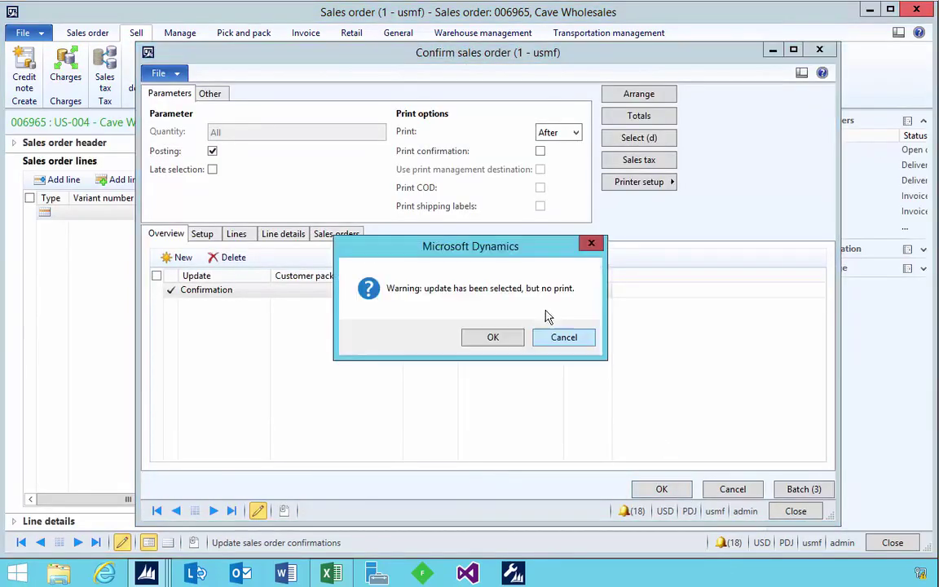
left_click(499, 337)
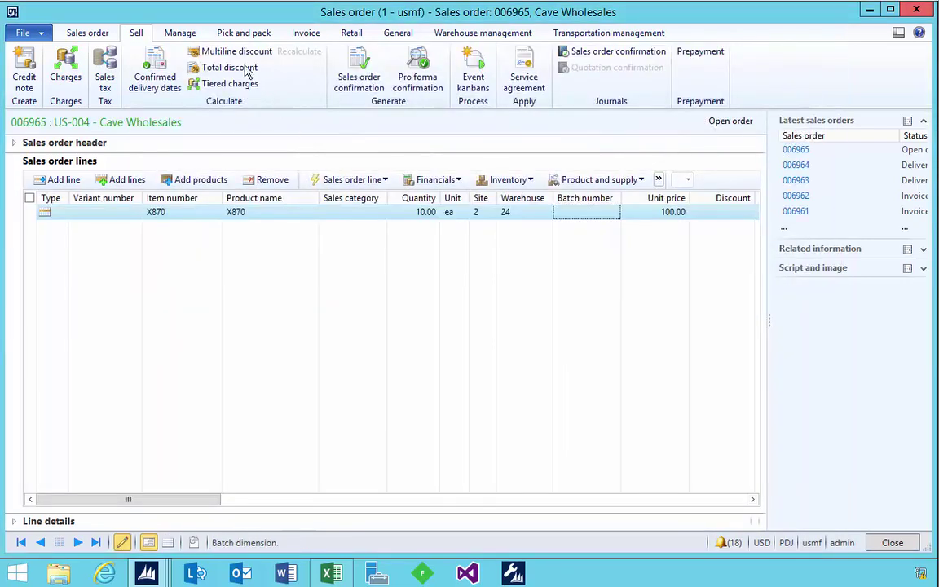
- Reopen the picking list registration and try again to update all lines of the picking route
left_click(214, 34)
left_click(71, 81)
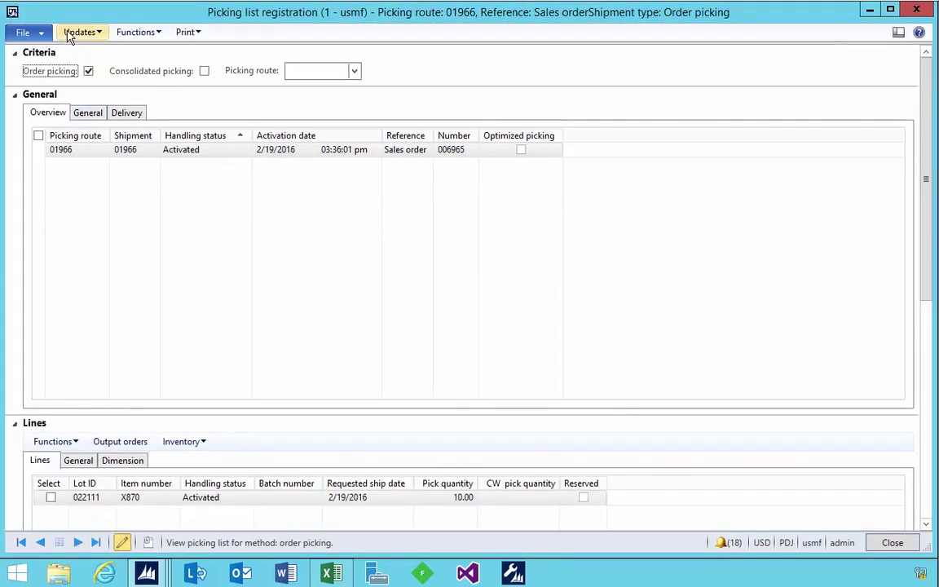
left_click(81, 33)
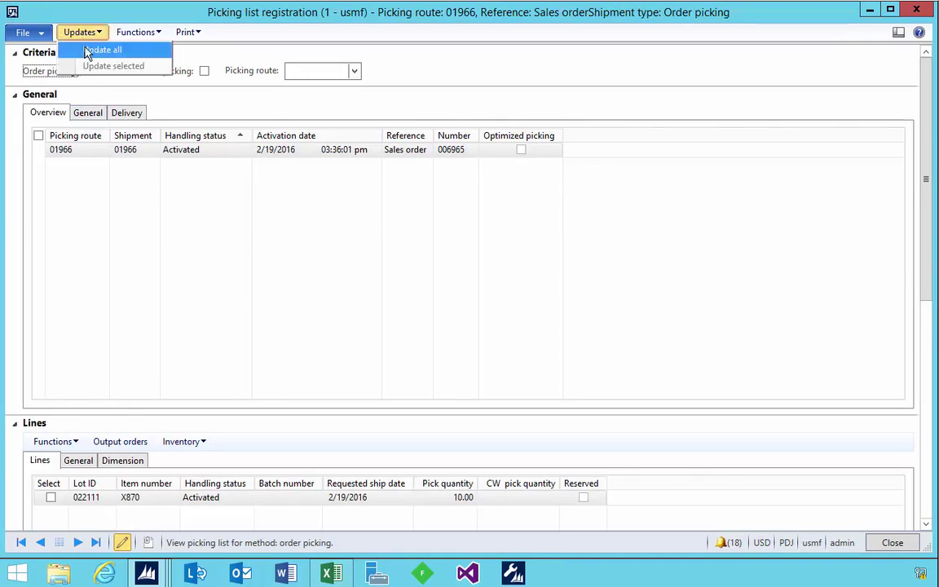
left_click(85, 48)
left_click(392, 365)
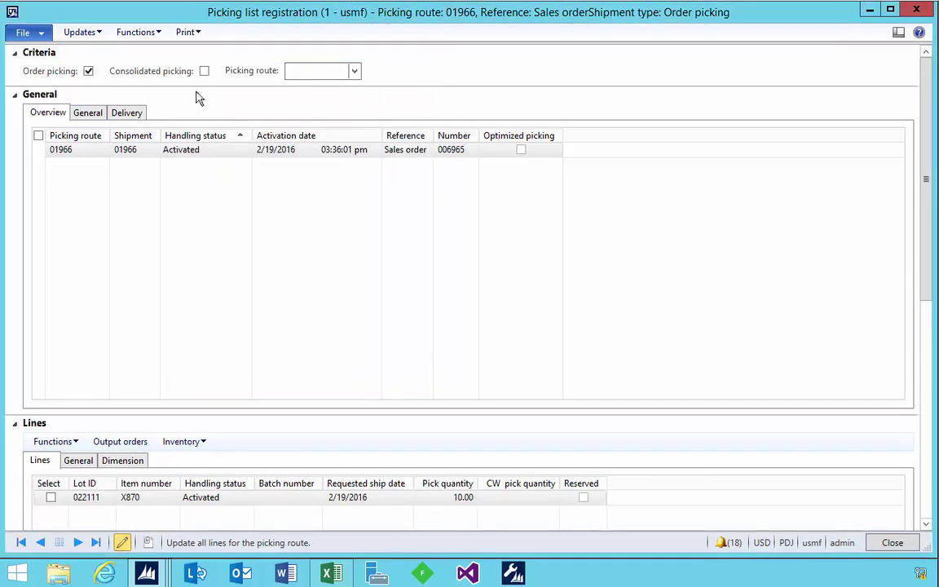
- Cancel the activated picking route for the sales order, including its picking lines, and return to the order
left_click(140, 36)
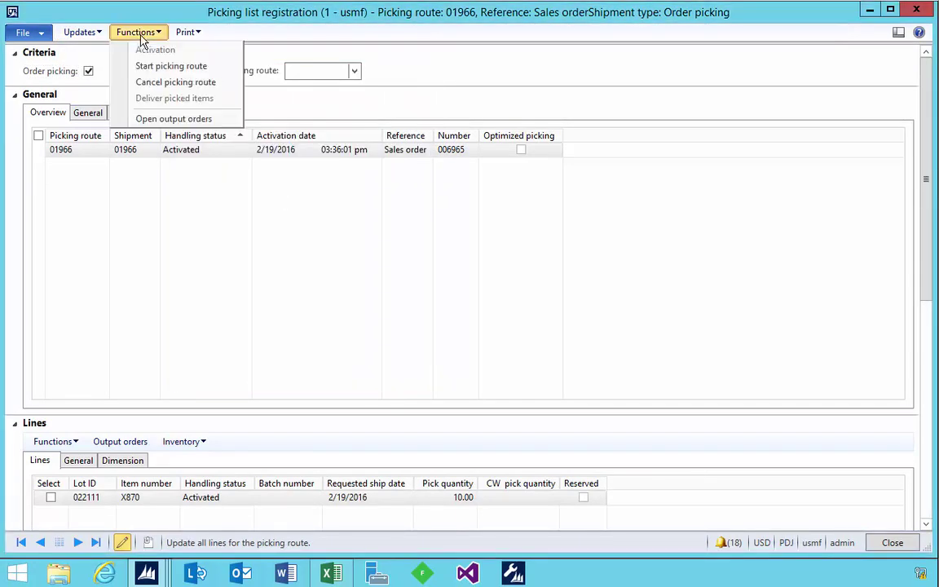
left_click(148, 81)
left_click(241, 238)
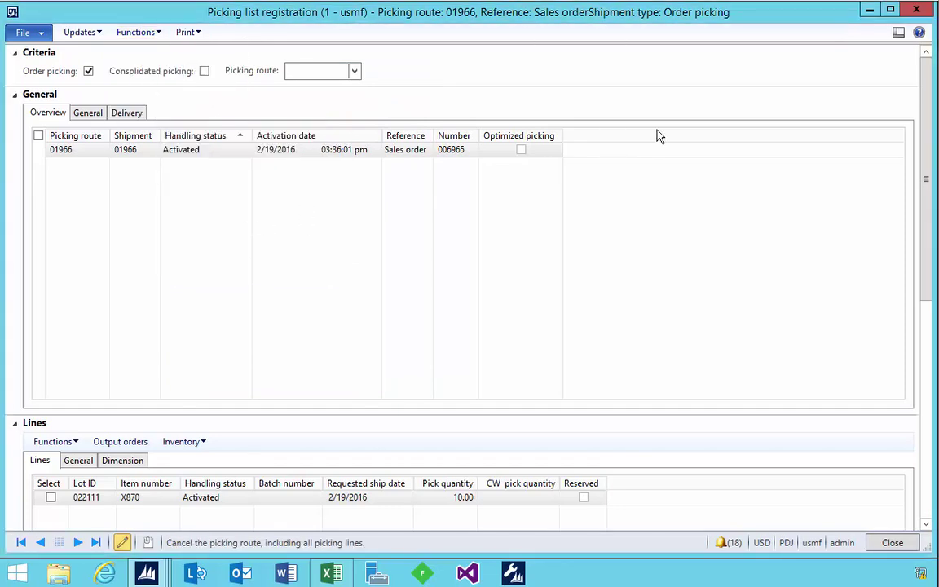
left_click(915, 10)
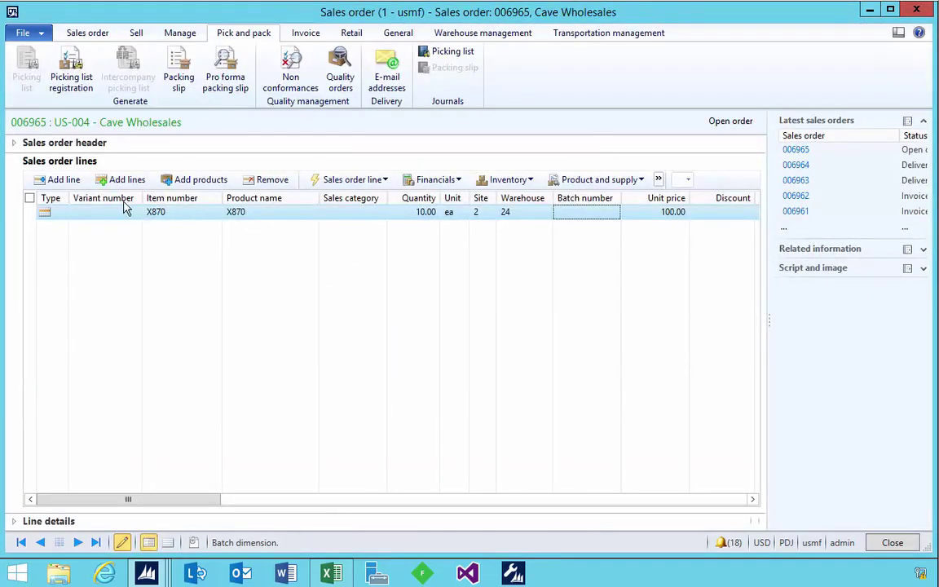
- Post a new picking list with quantity All, check the X870 line's warehouse, and accept posting without a printout
left_click(33, 77)
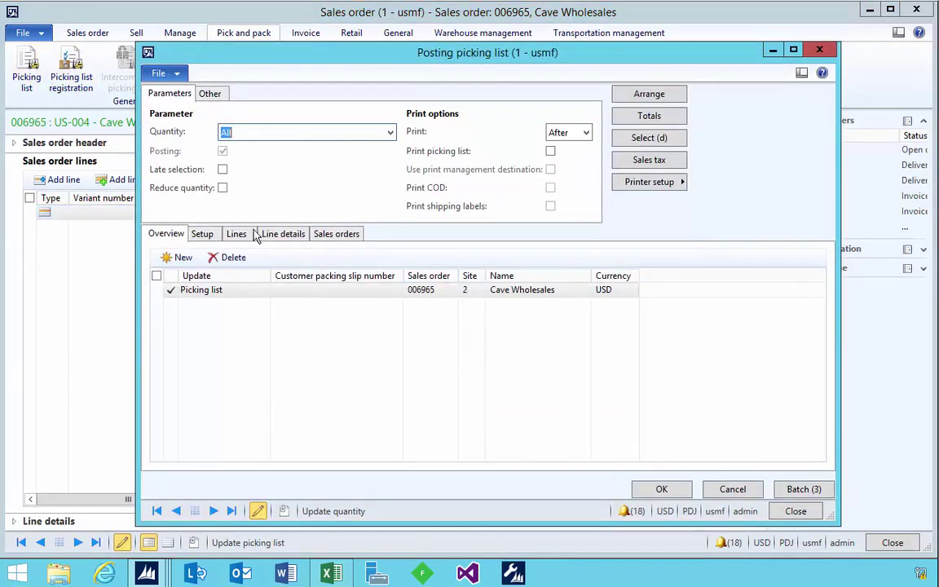
left_click(235, 235)
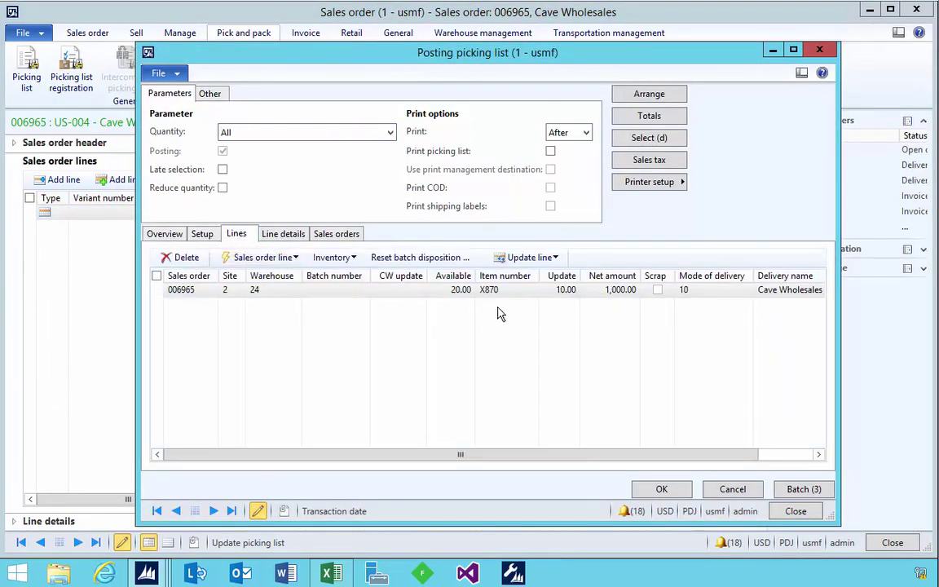
left_click(265, 290)
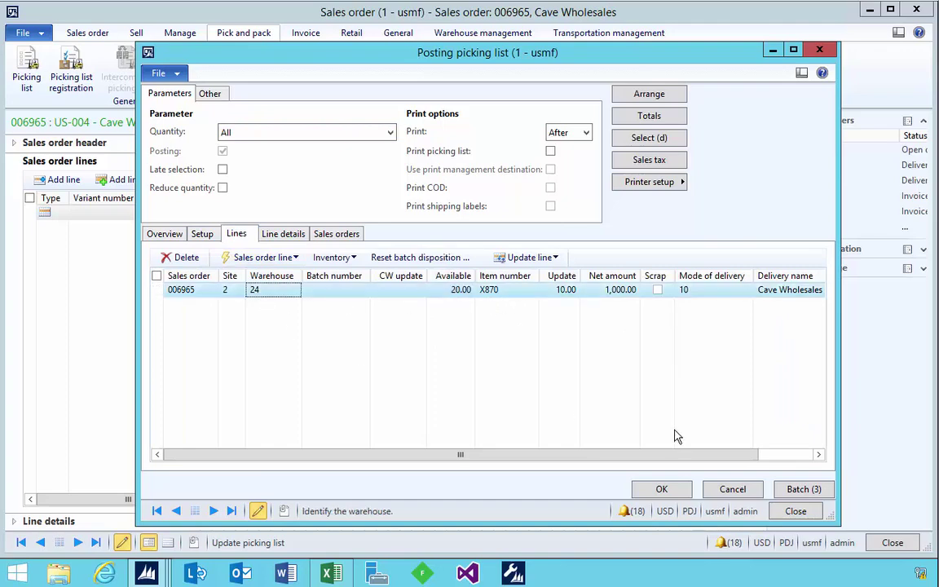
left_click(662, 489)
left_click(487, 335)
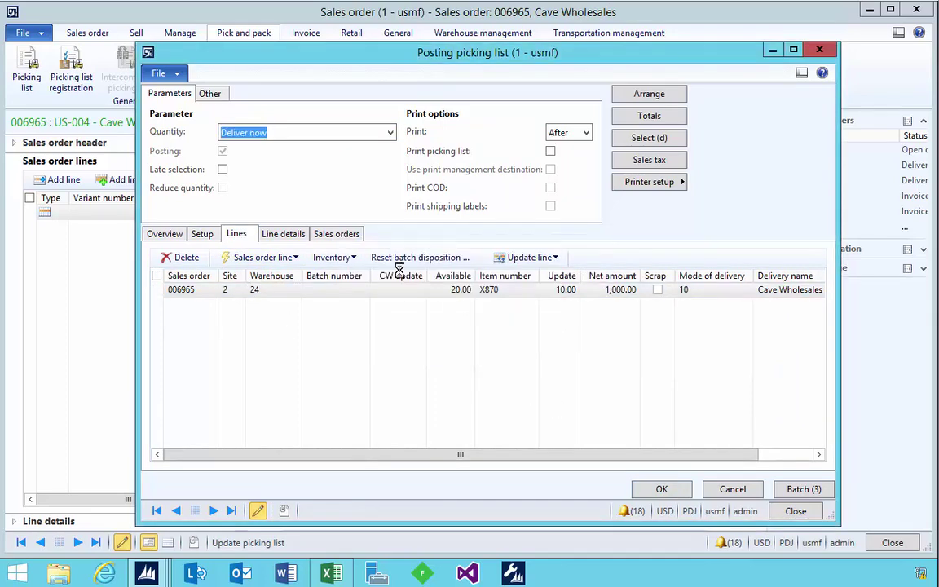
- Update all lines of the activated picking route in the picking list registration and return to the sales order
left_click(71, 80)
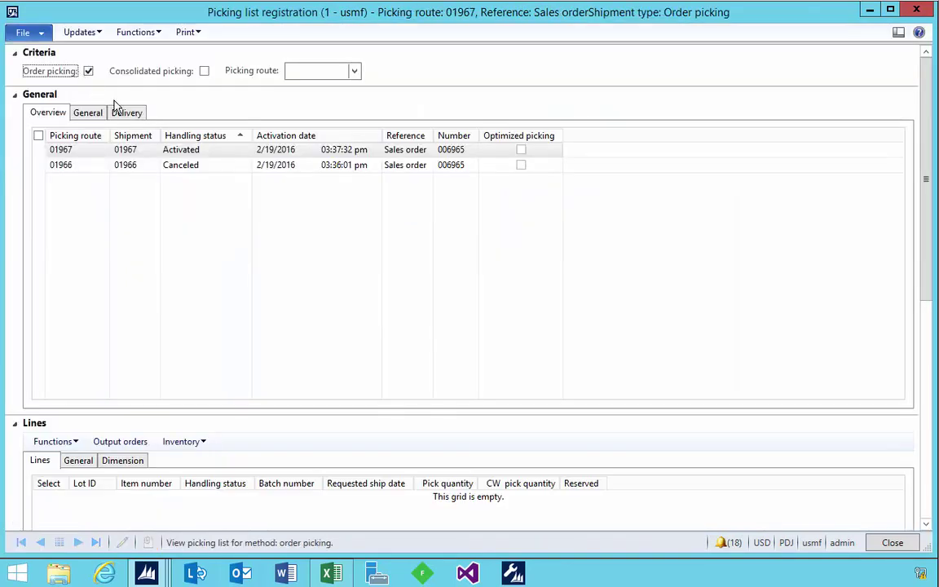
left_click(92, 35)
left_click(92, 52)
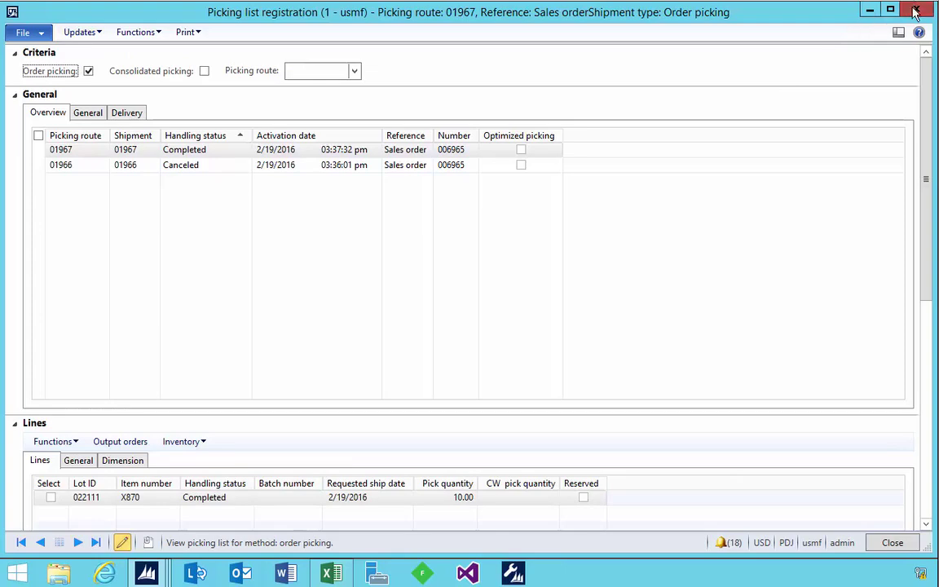
key("Escape")
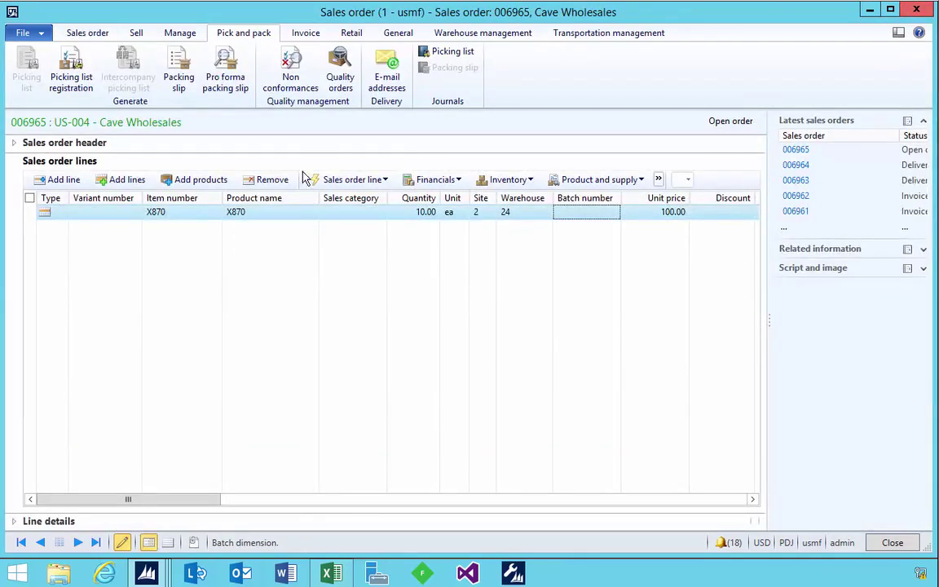
- Post the sales order's packing slip with quantity Picked and no printout
left_click(187, 79)
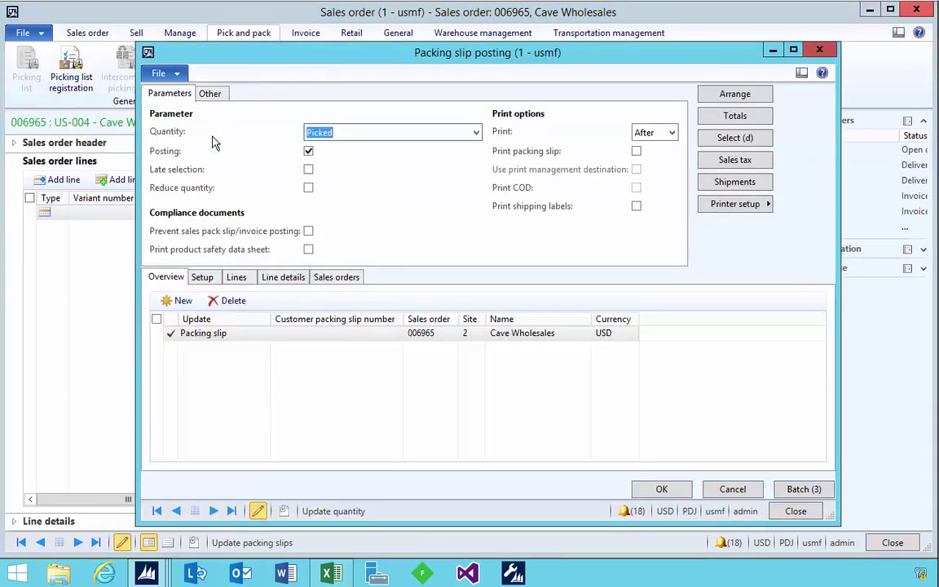
left_click(661, 491)
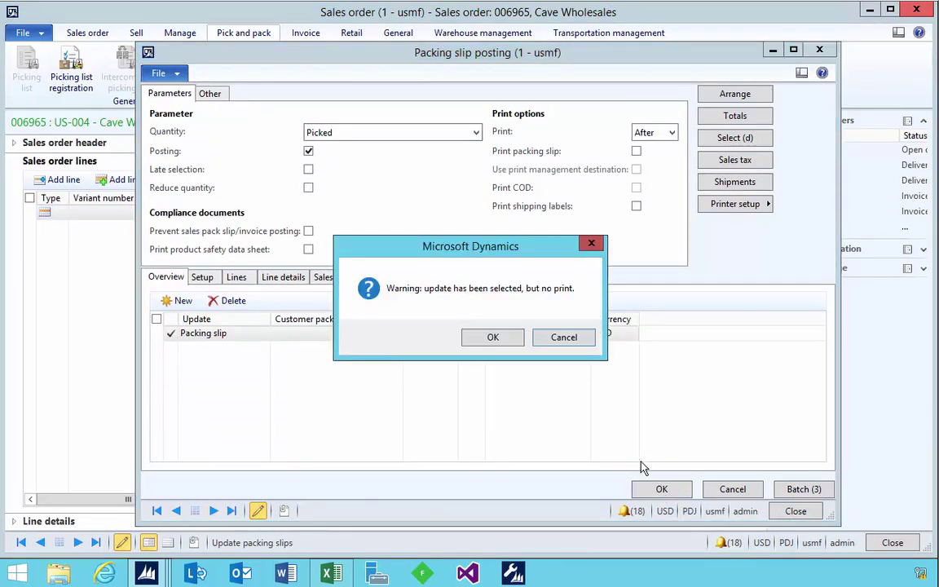
left_click(507, 339)
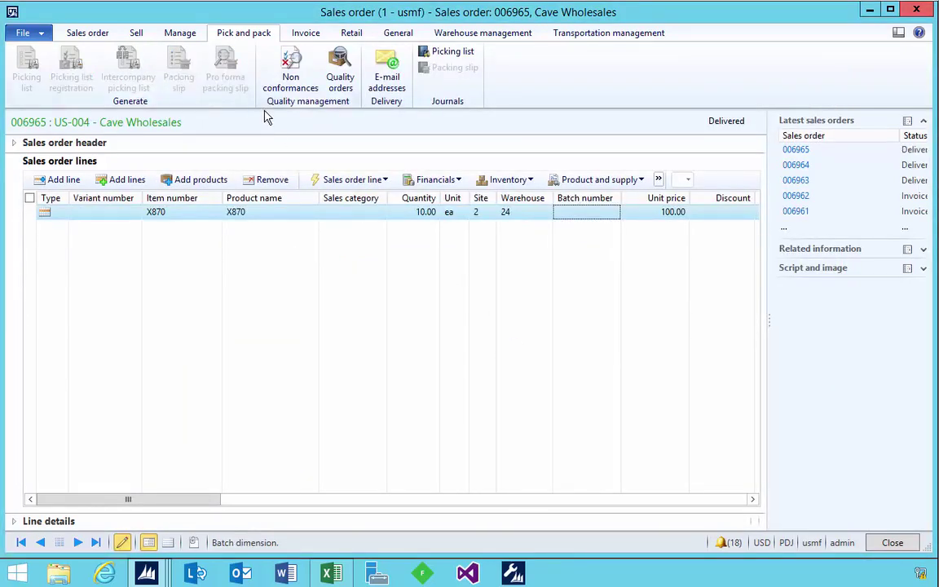
- Examine the ledger accounts and amounts on the posted packing slip's voucher, and return to the sales order
left_click(455, 68)
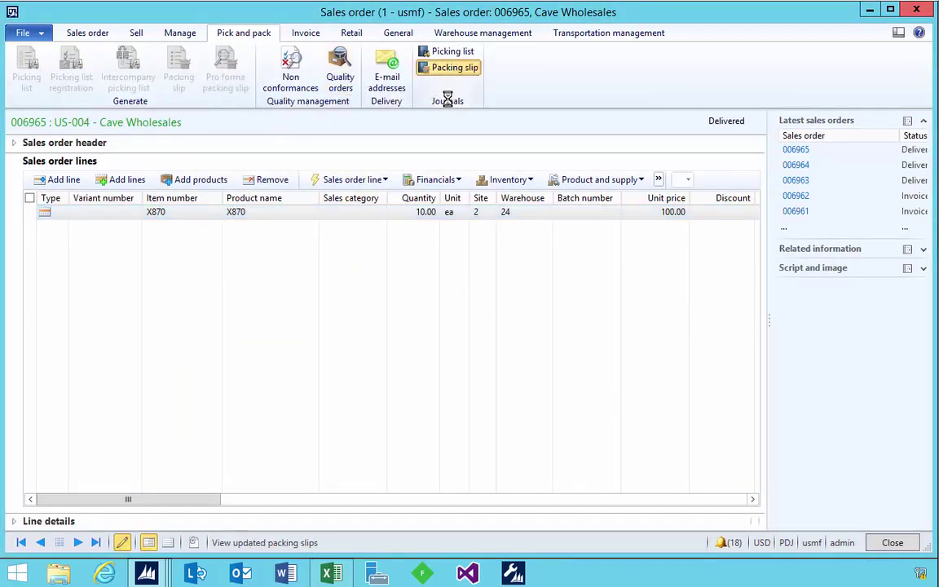
left_click(304, 217)
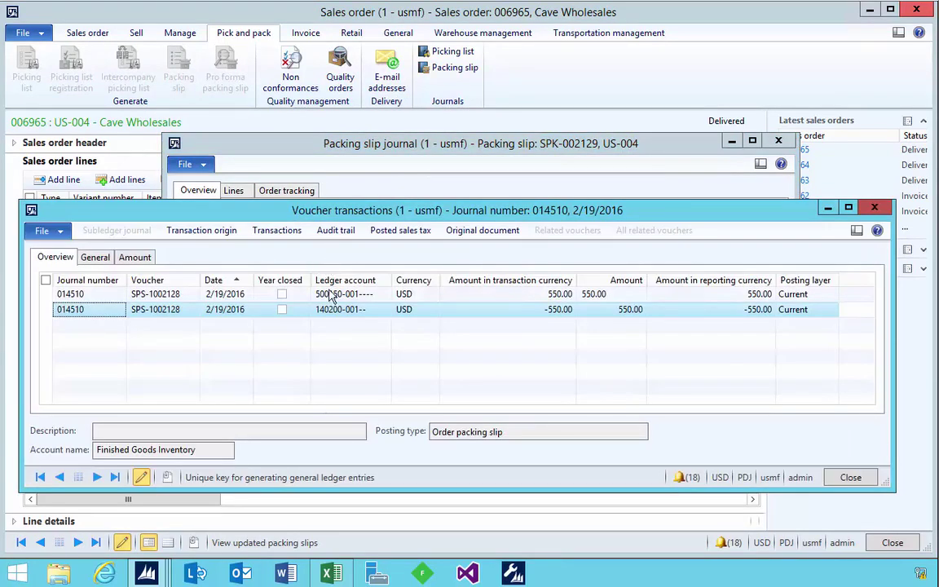
left_click(330, 295)
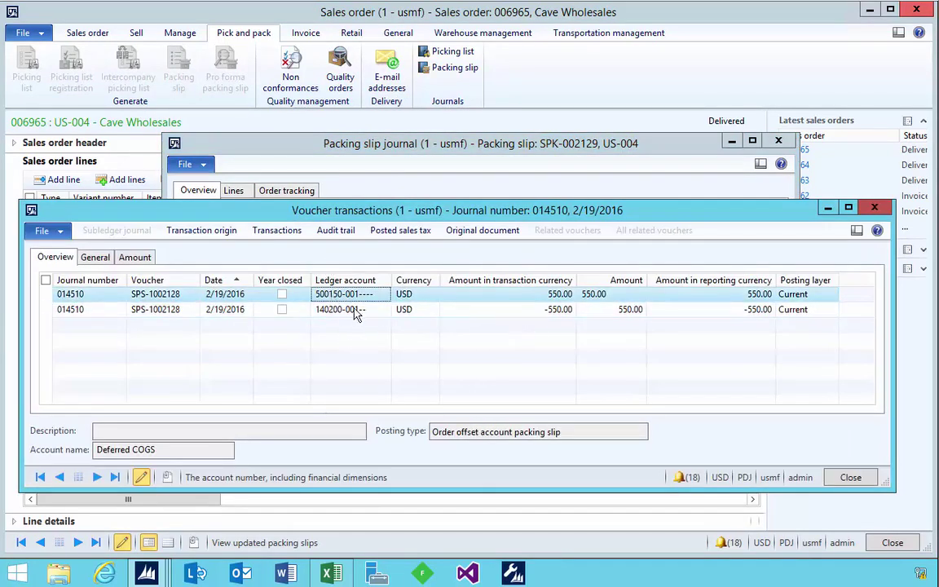
left_click(326, 313)
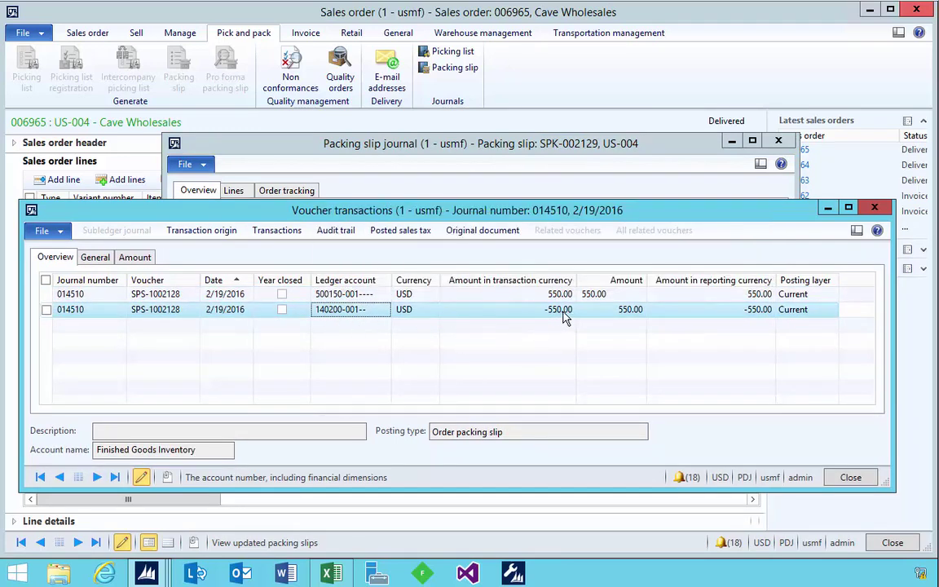
left_click(874, 210)
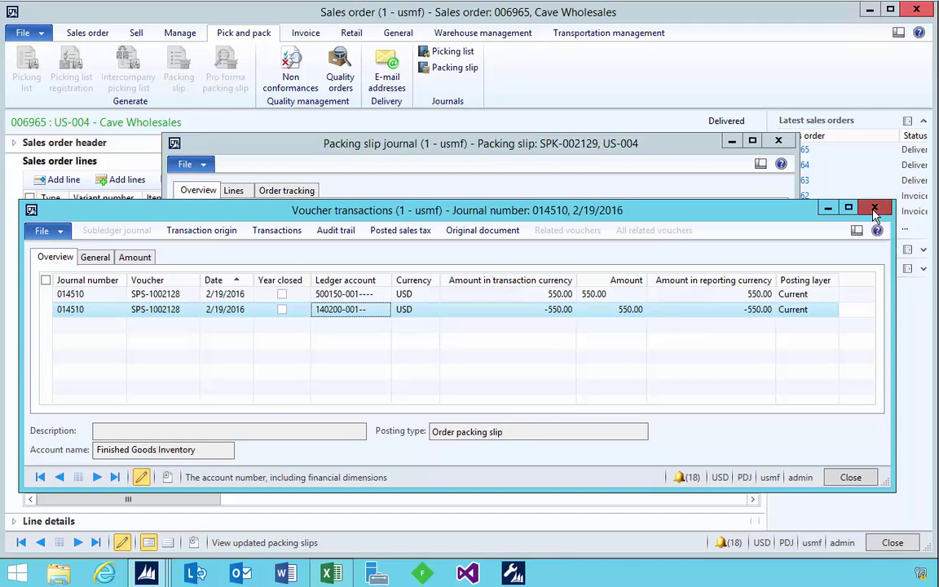
left_click(778, 141)
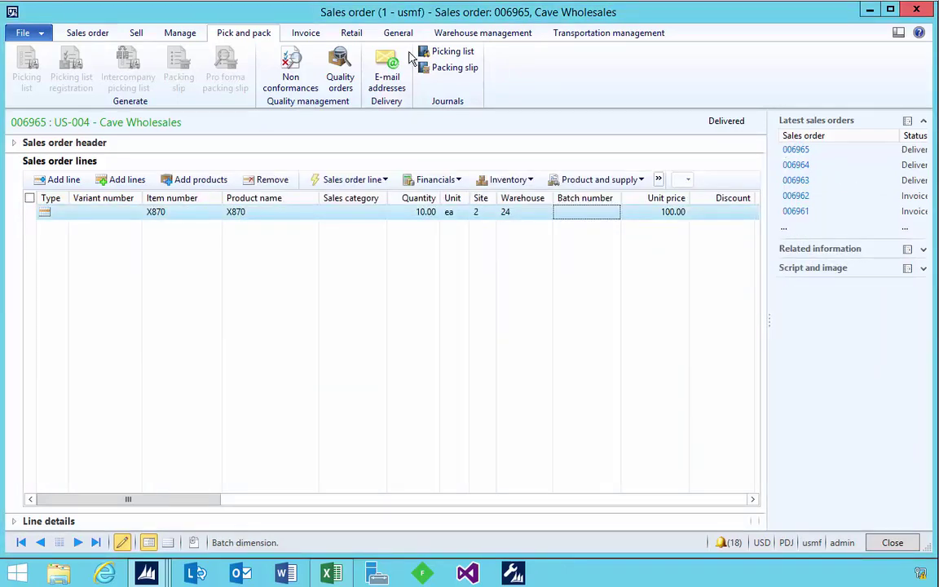
- Post the sales order's invoice with quantity Packing slip and no printout
left_click(322, 32)
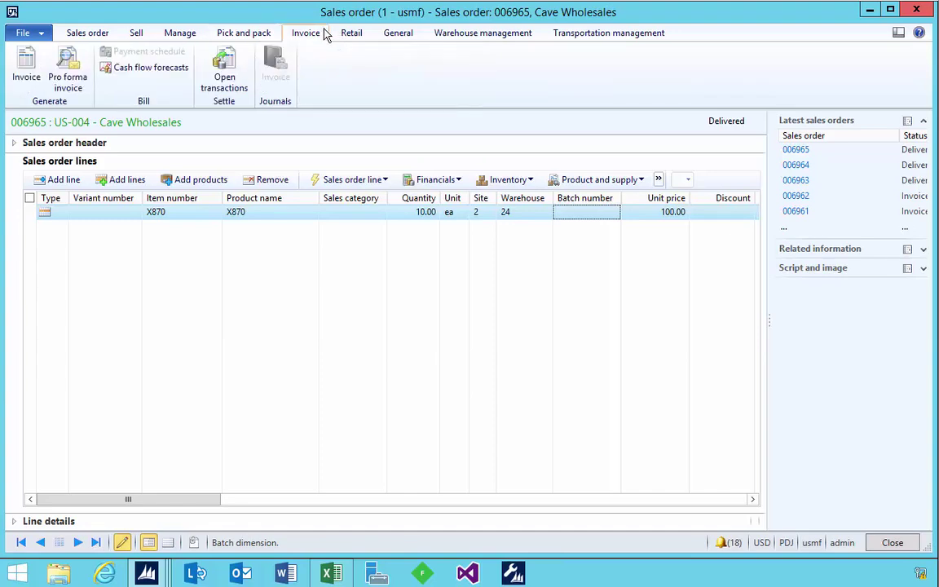
left_click(25, 83)
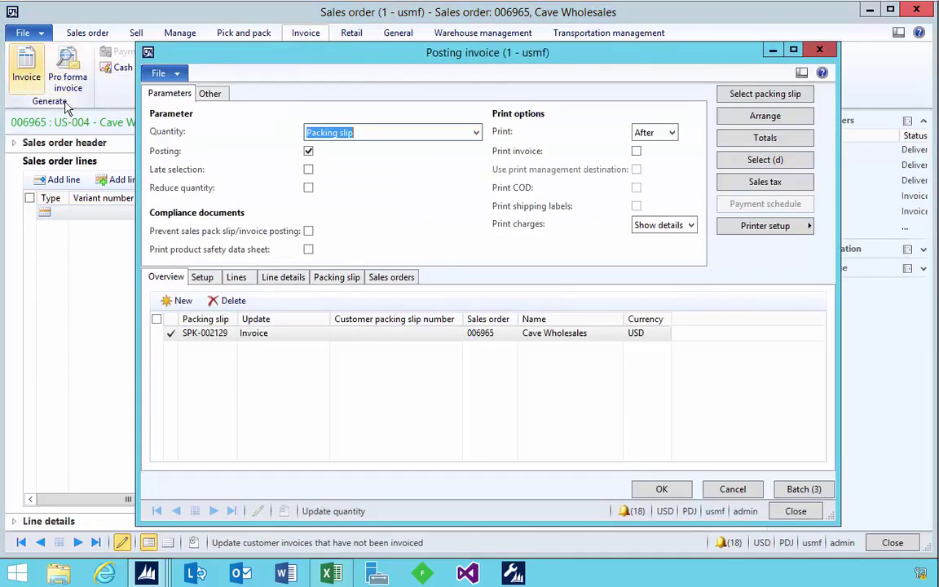
left_click(663, 490)
left_click(489, 336)
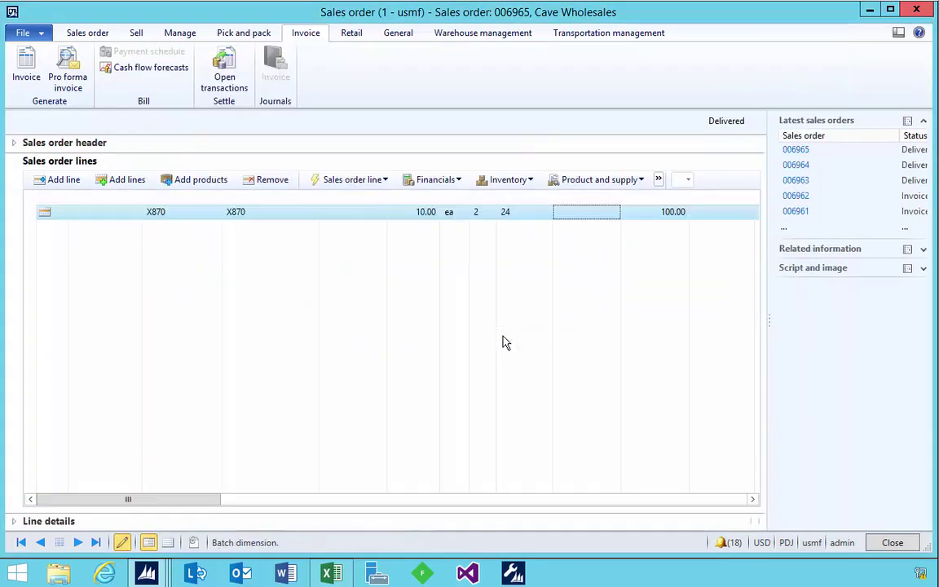
- Examine the accounts receivable and cost of goods sold entries on the posted invoice's voucher, and return to the sales order
left_click(269, 77)
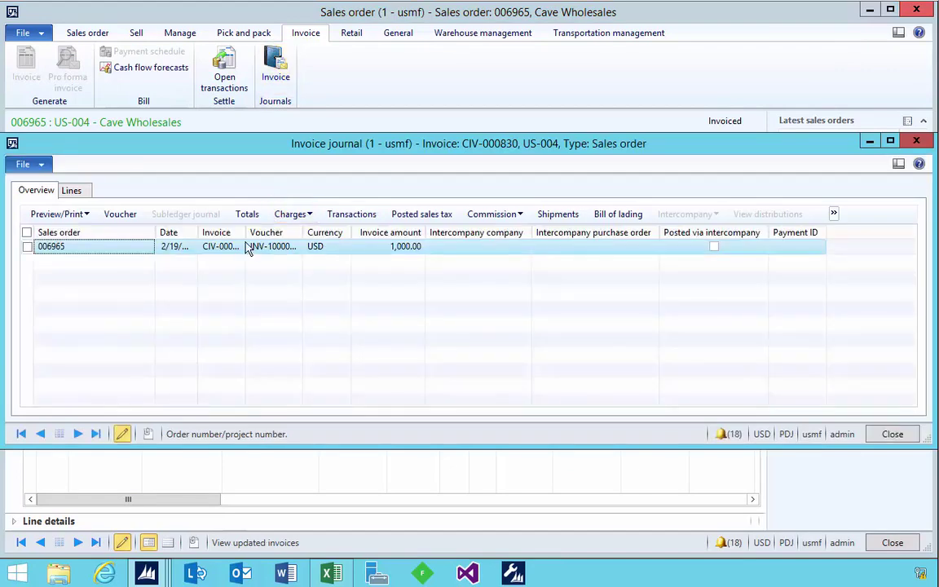
left_click(133, 214)
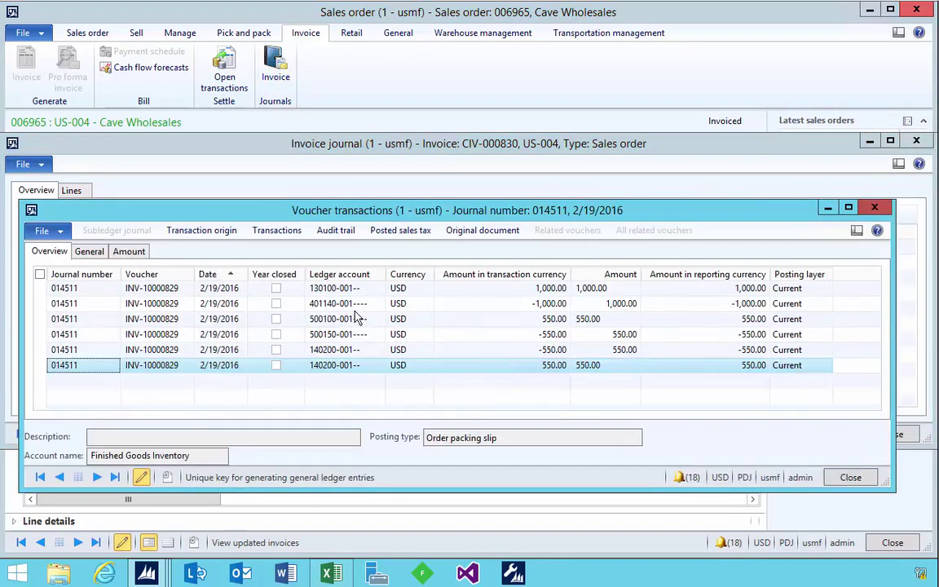
left_click(355, 291)
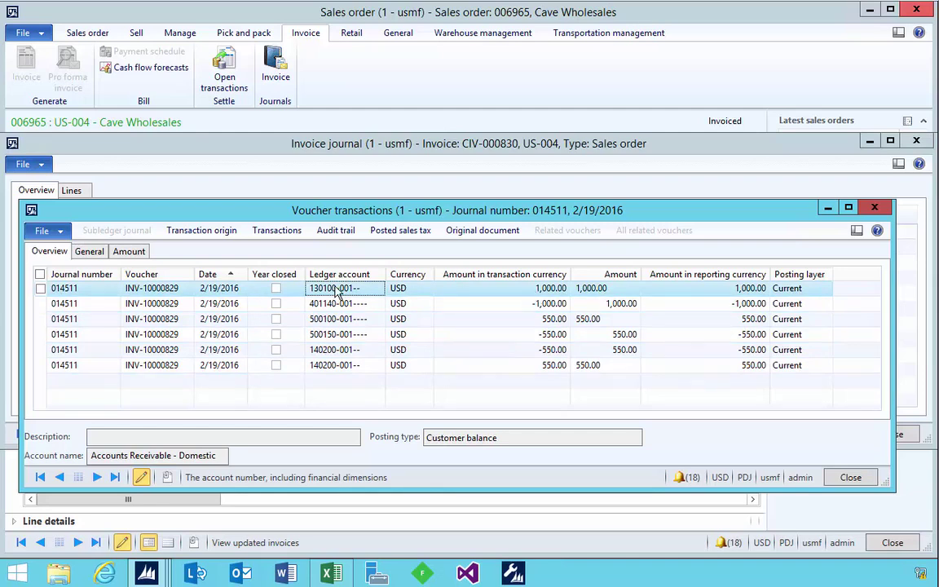
mouse_move(338, 293)
left_click(341, 319)
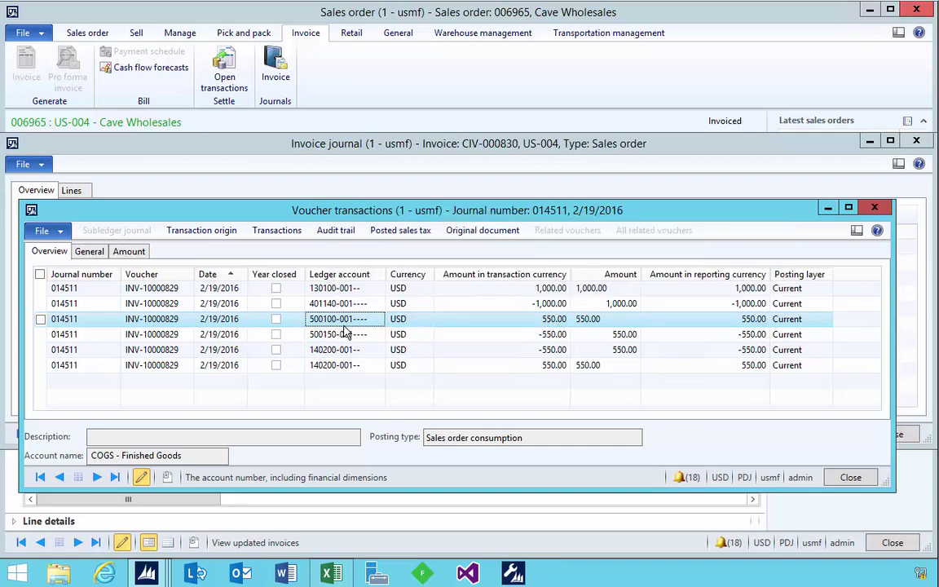
left_click(874, 207)
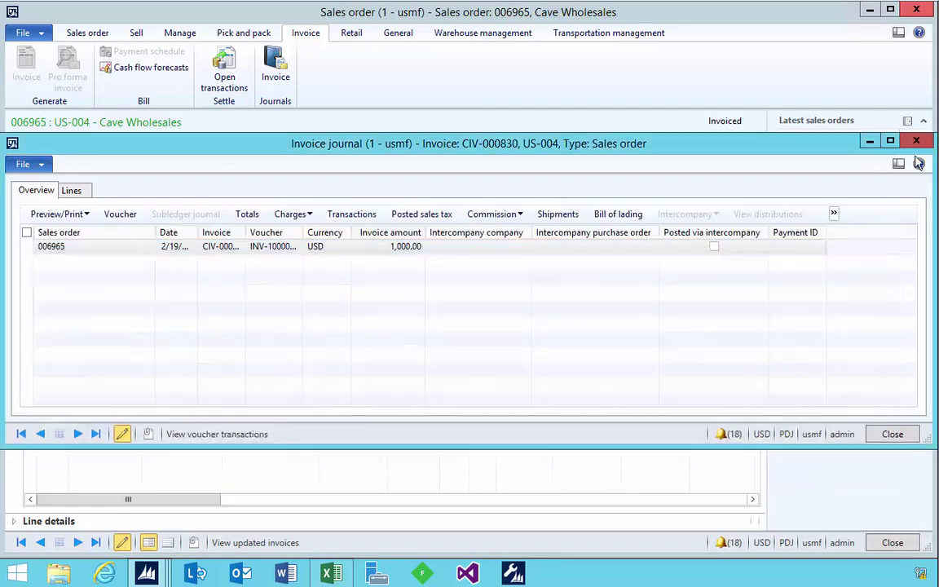
left_click(917, 142)
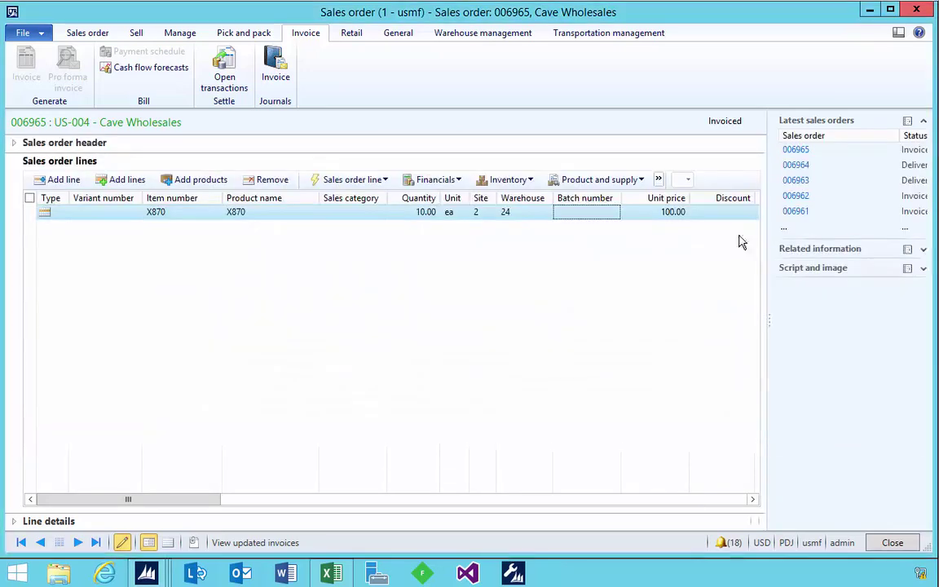
- Switch to the Excel cost calculation and enter the sale in row 5 as Financial, quantity -10, price 55
left_click(334, 575)
left_click(106, 225)
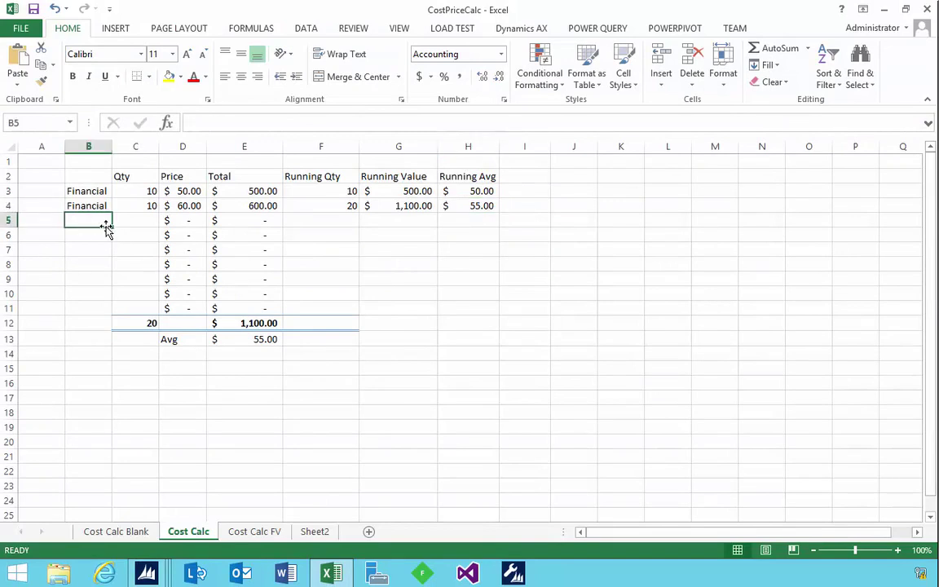
type("Financial")
key("Tab")
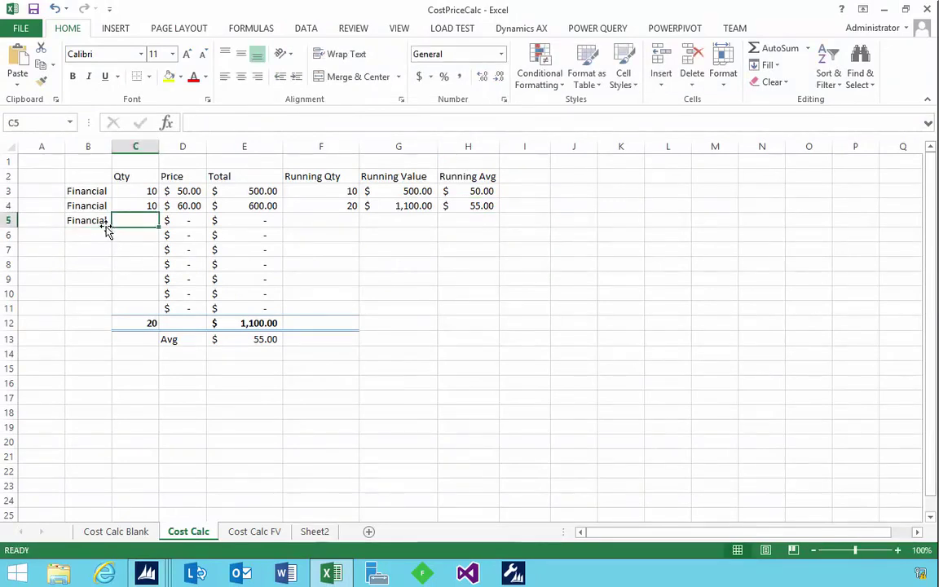
type("-10")
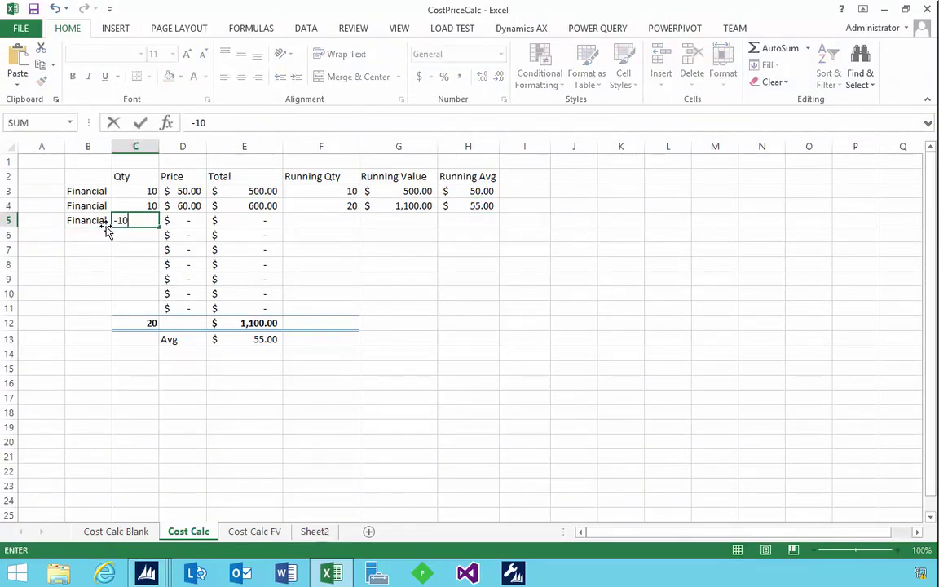
key("Tab")
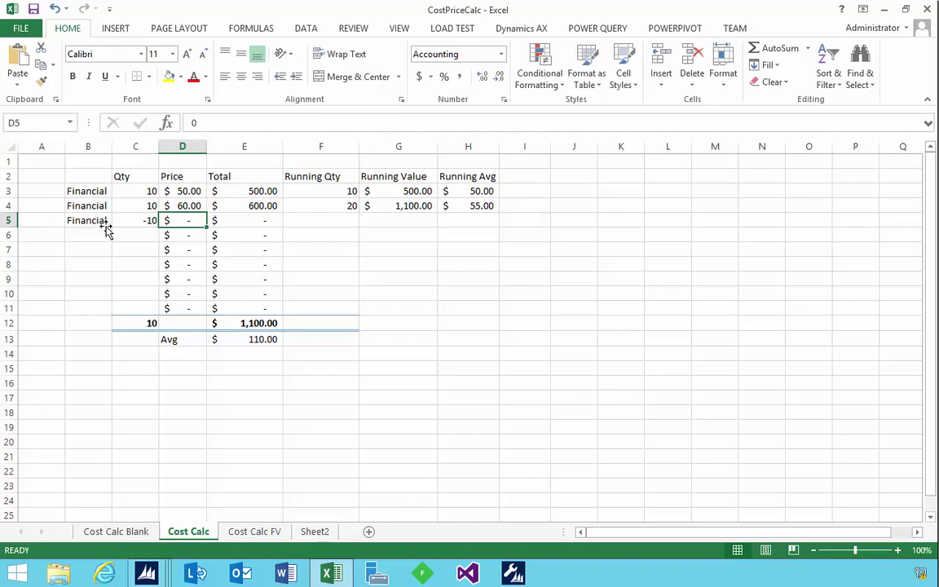
type("55")
key("Tab")
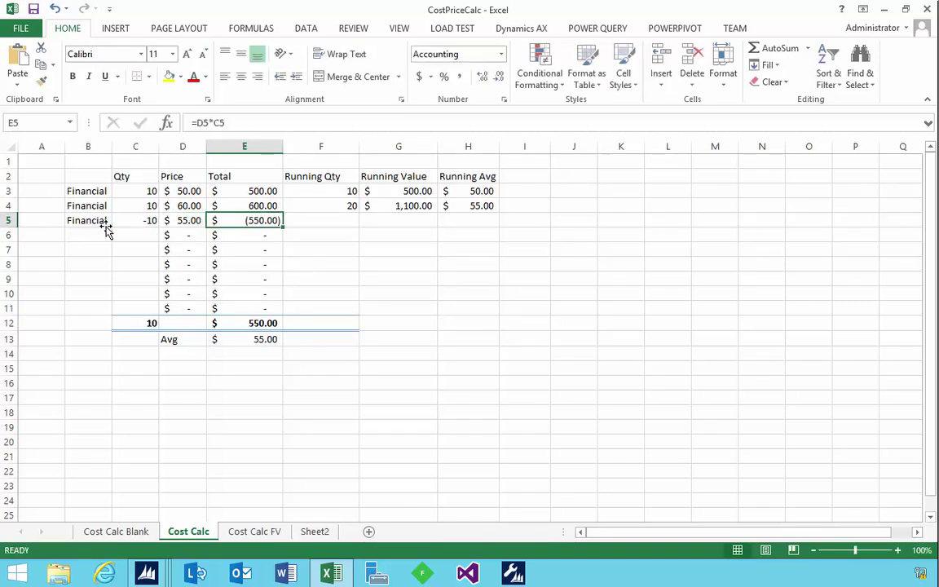
- Fill the running quantity, running value and running average formulas from row 4 into row 5
key("Tab")
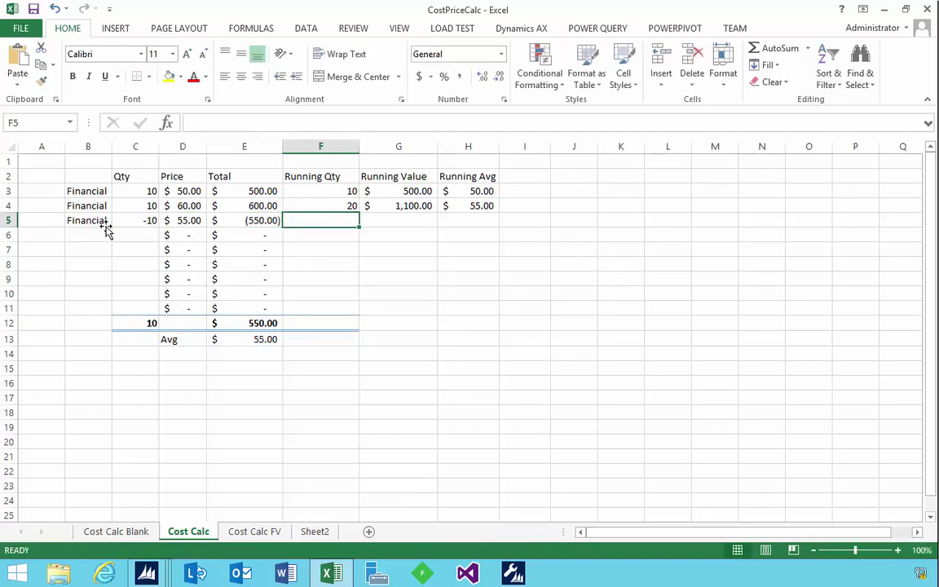
key("Up")
key("shift+Right")
key("shift+Right")
key("shift+Down")
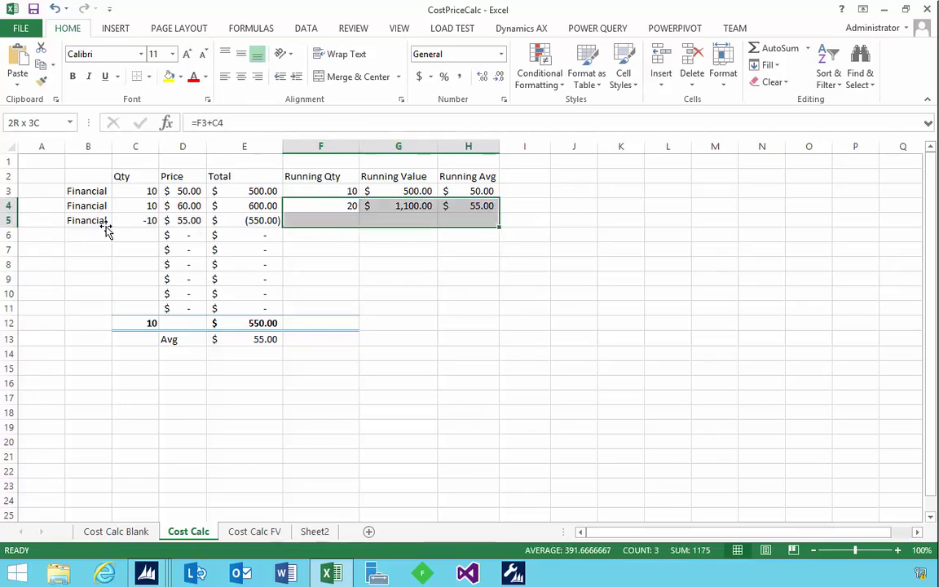
key("ctrl+d")
key("Down")
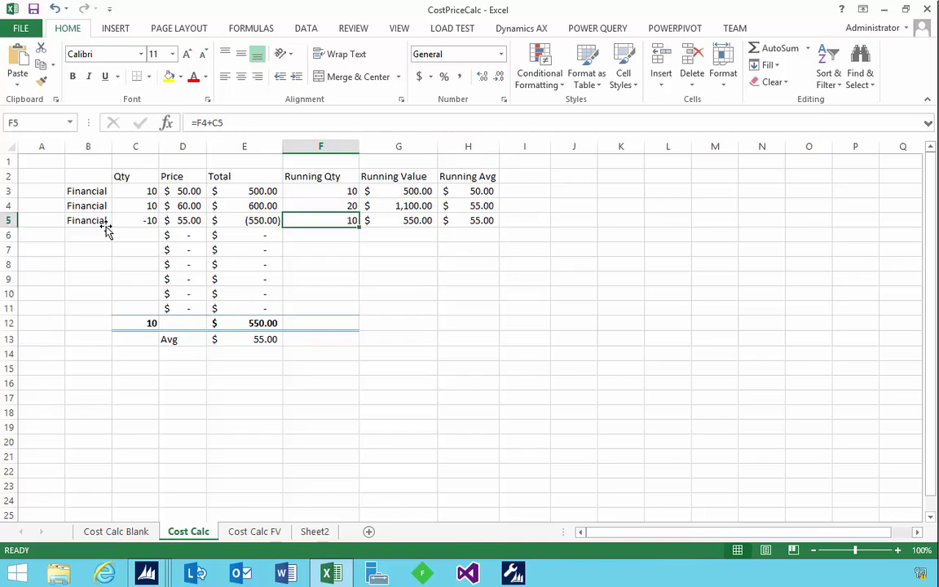
key("Right")
key("Right")
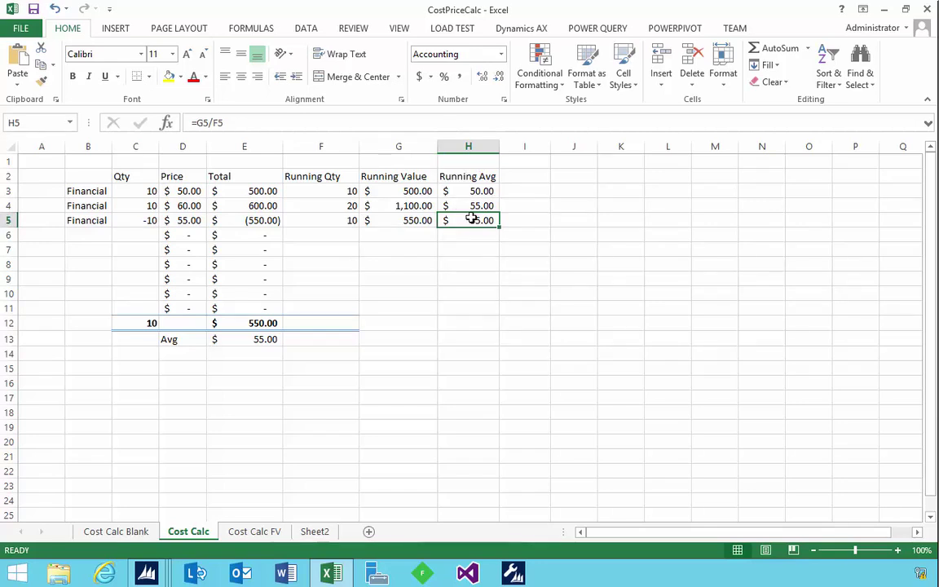
- Switch to Dynamics AX and examine item X870's on-hand quantity, financial cost amount and cost price, then return to the released product details
left_click(147, 573)
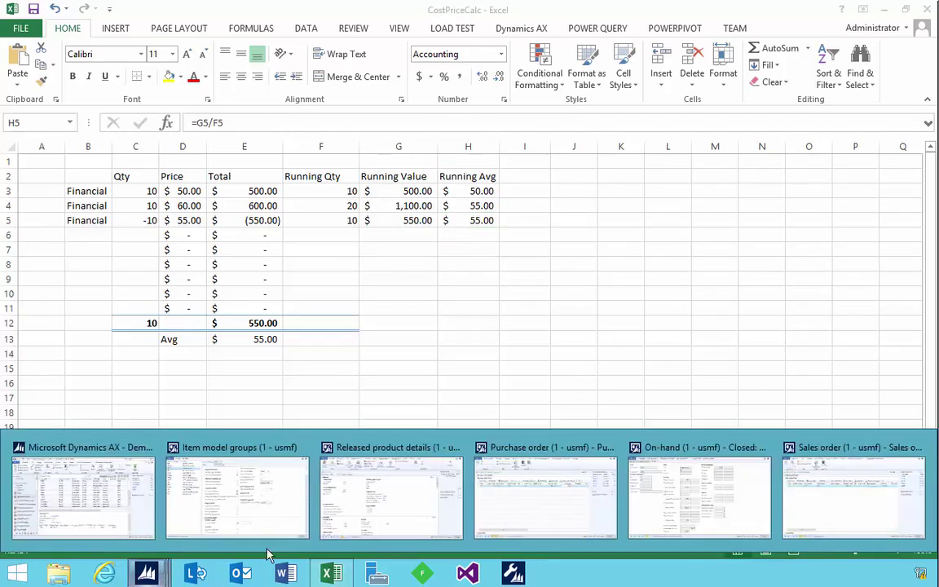
left_click(330, 536)
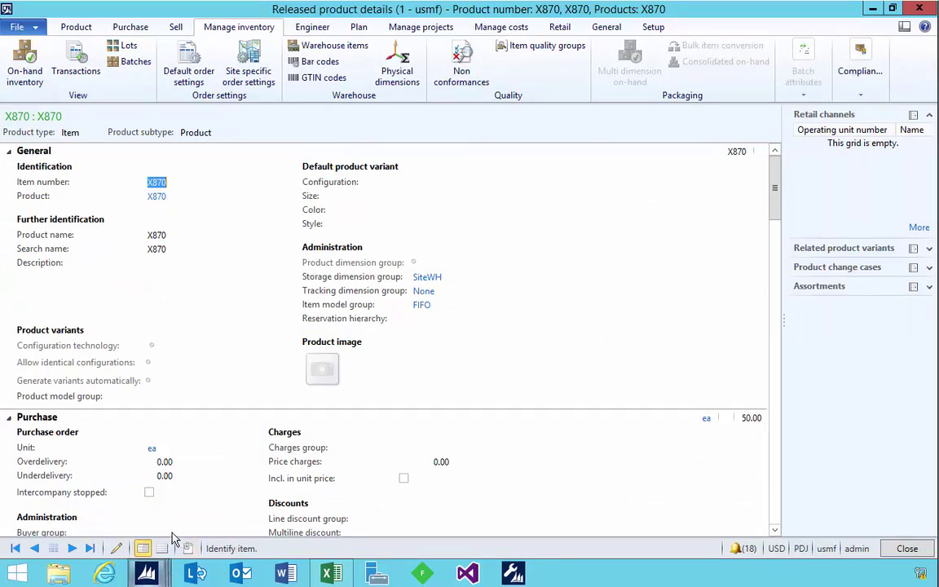
left_click(36, 75)
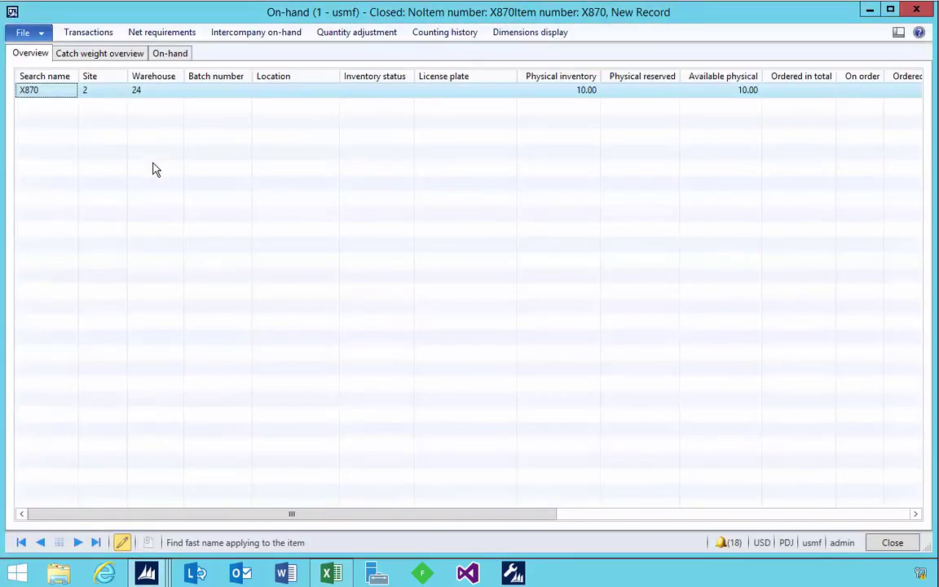
left_click(168, 54)
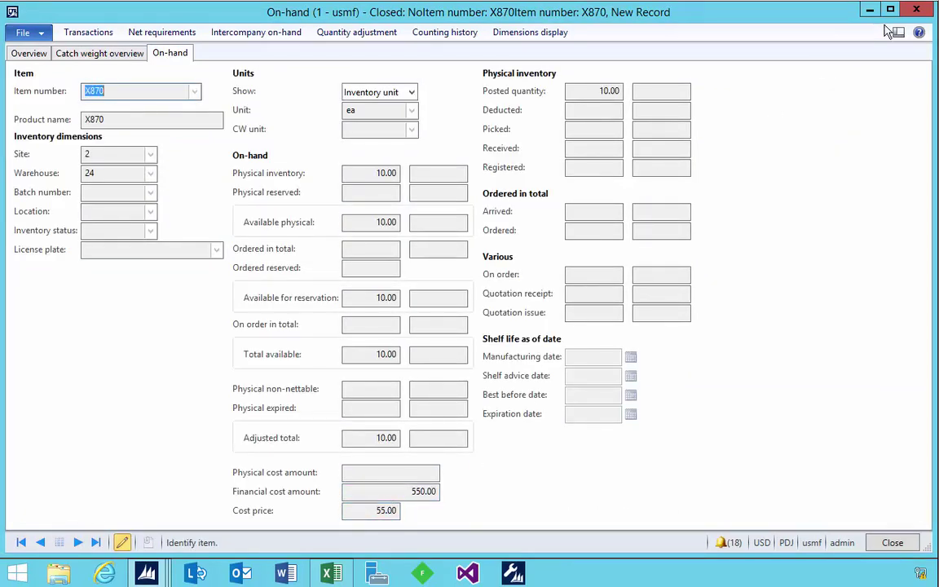
key("Escape")
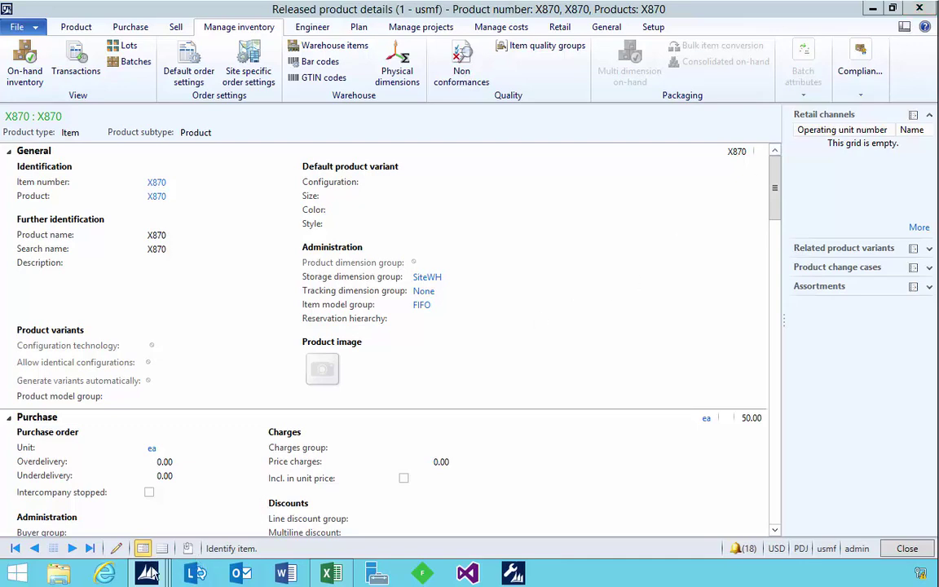
- Close the leftover sales order, on-hand and purchase order windows
mouse_move(149, 573)
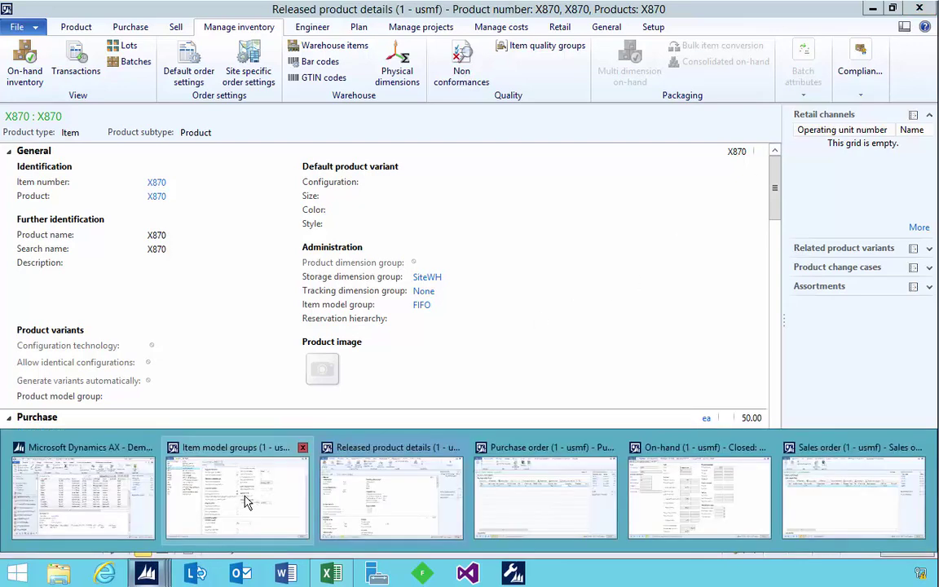
left_click(919, 449)
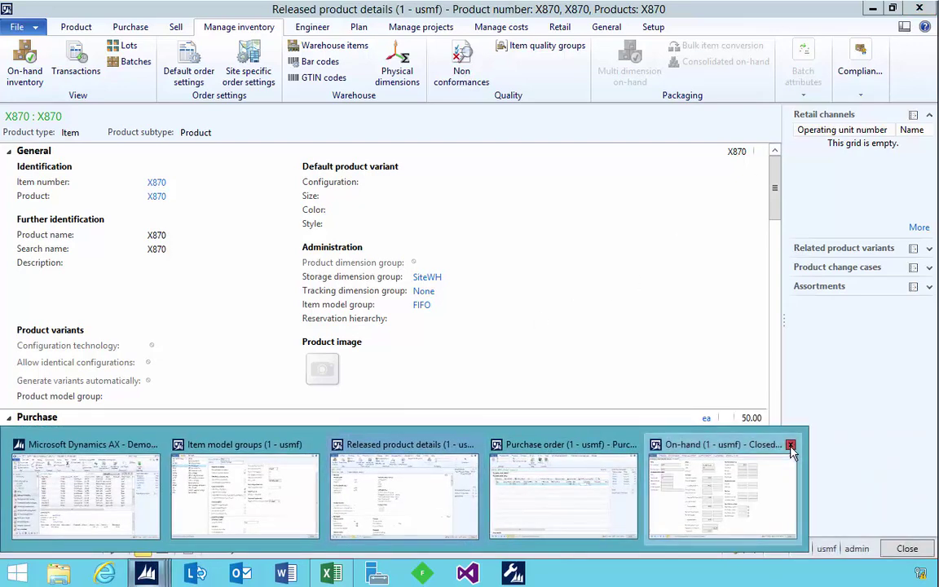
left_click(791, 446)
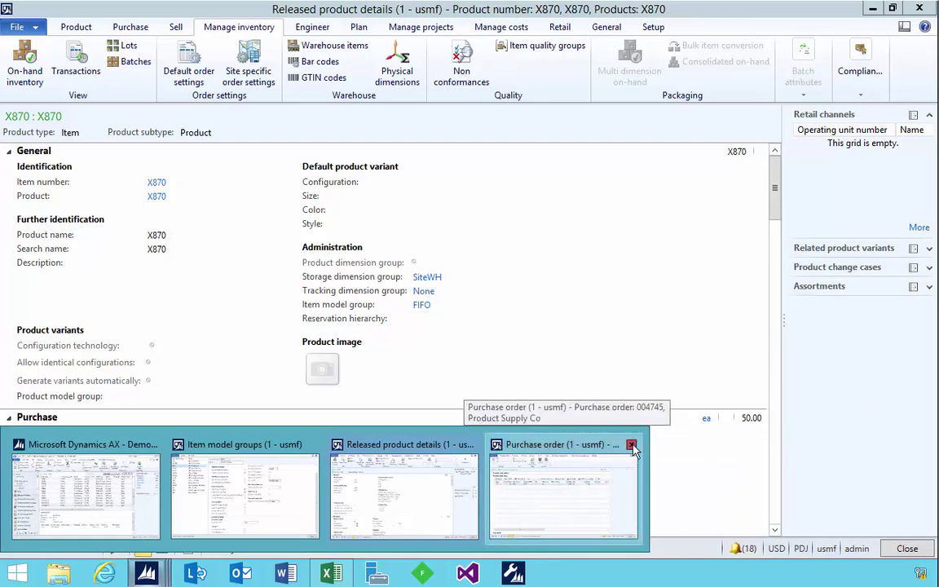
left_click(632, 445)
- Create a new purchase order for the vendor Product Supply Co from the list of all purchase orders
left_click(82, 481)
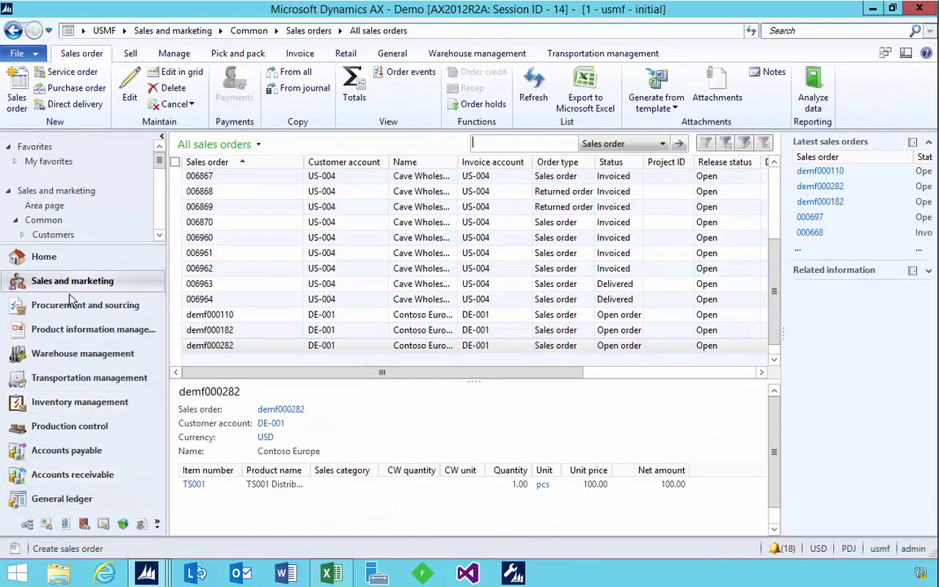
left_click(72, 304)
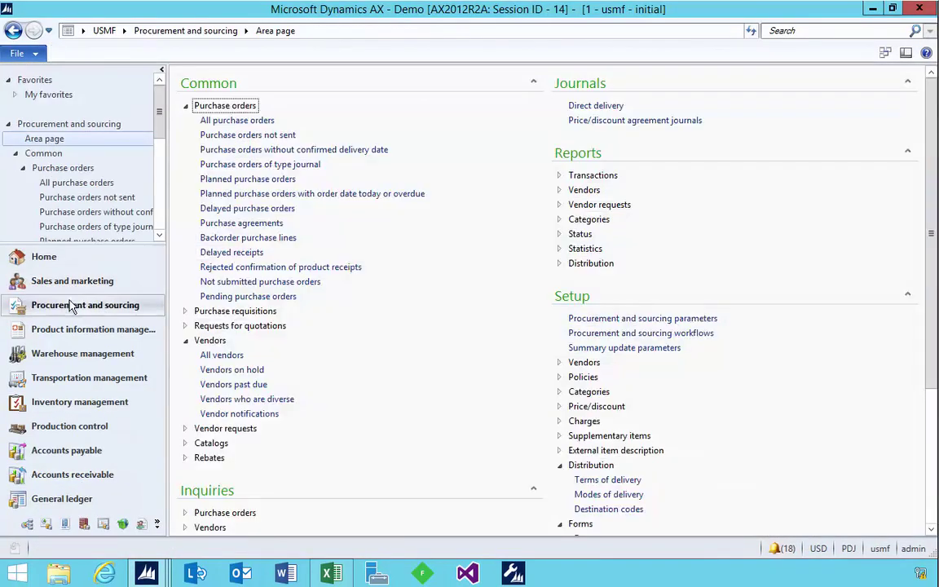
left_click(214, 121)
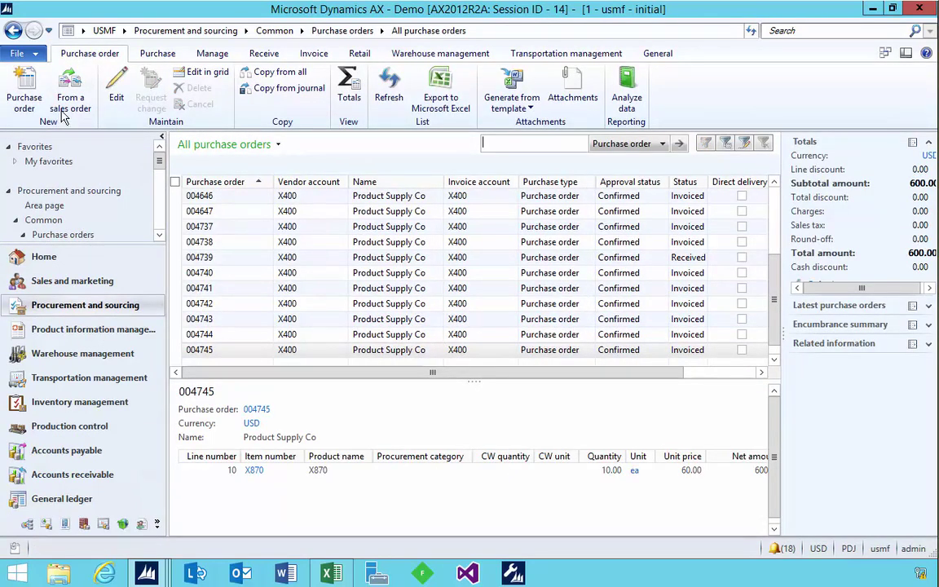
left_click(32, 96)
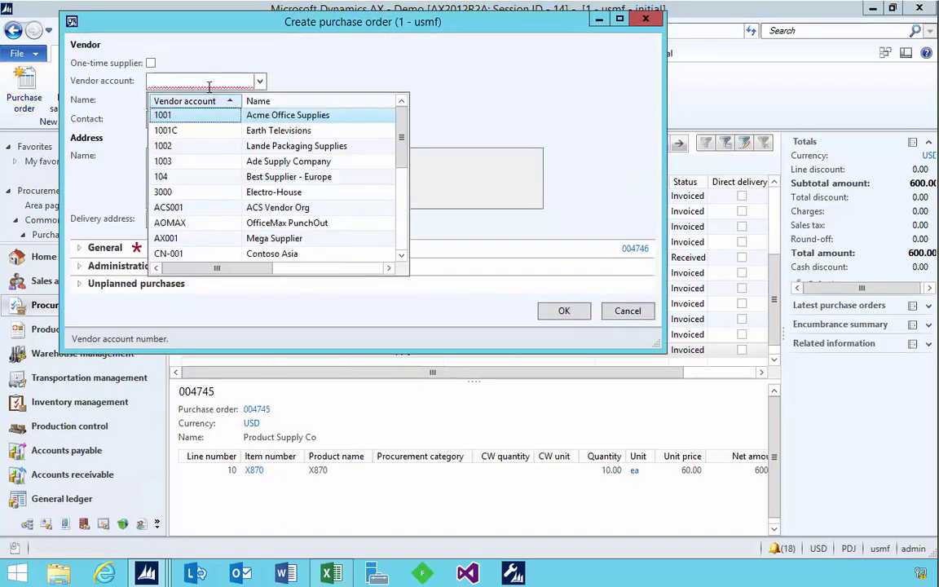
type("X400")
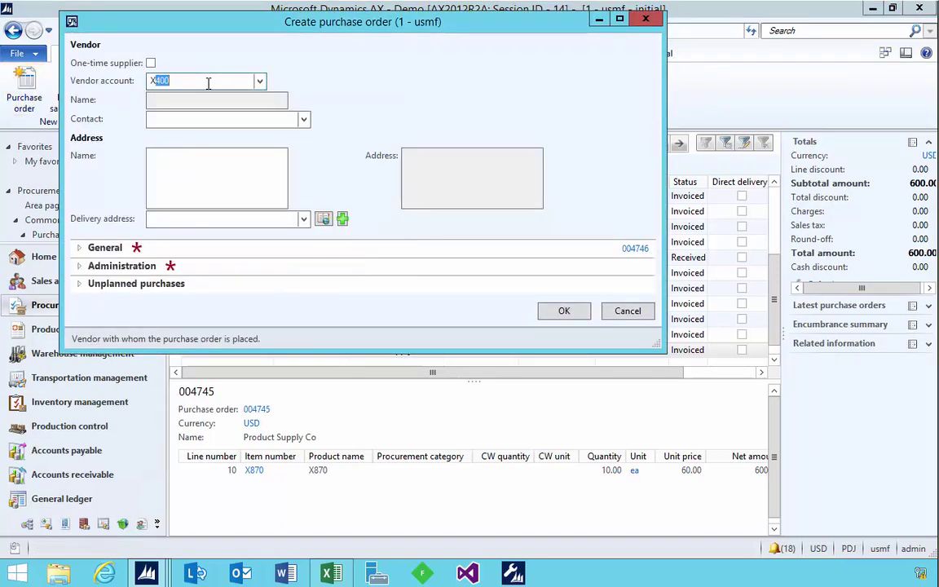
key("Tab")
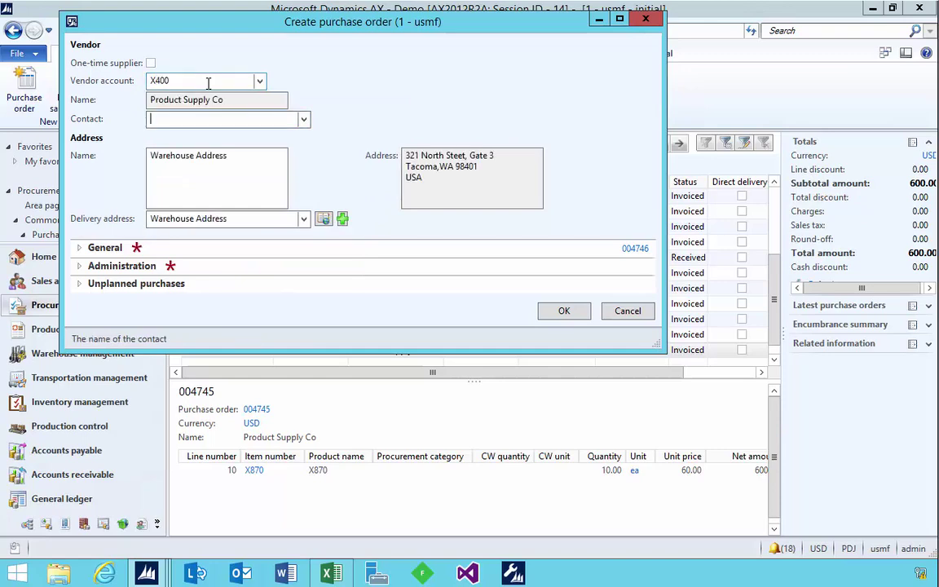
left_click(564, 314)
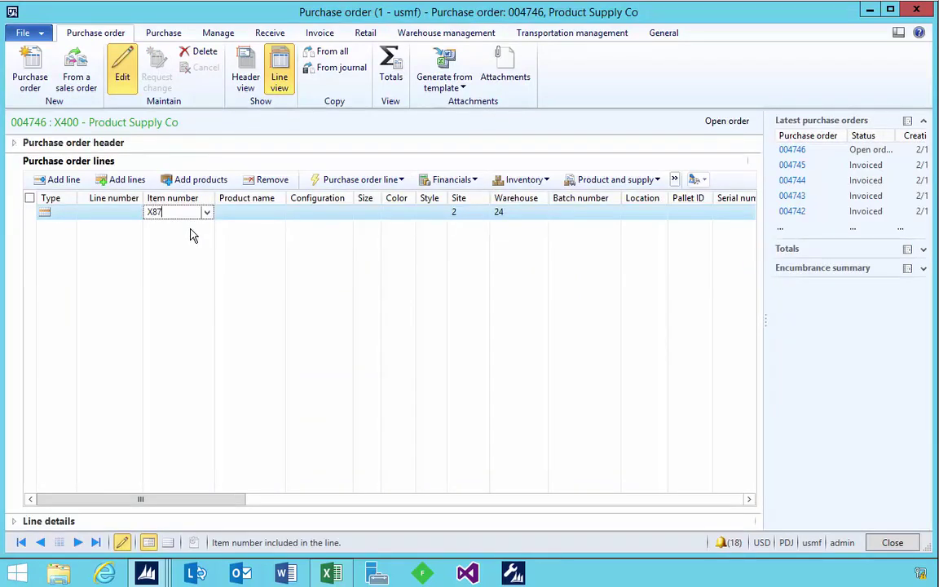
- Complete the purchase order line for item X870 with quantity 20 and unit price 65
key("Tab")
left_click(497, 212)
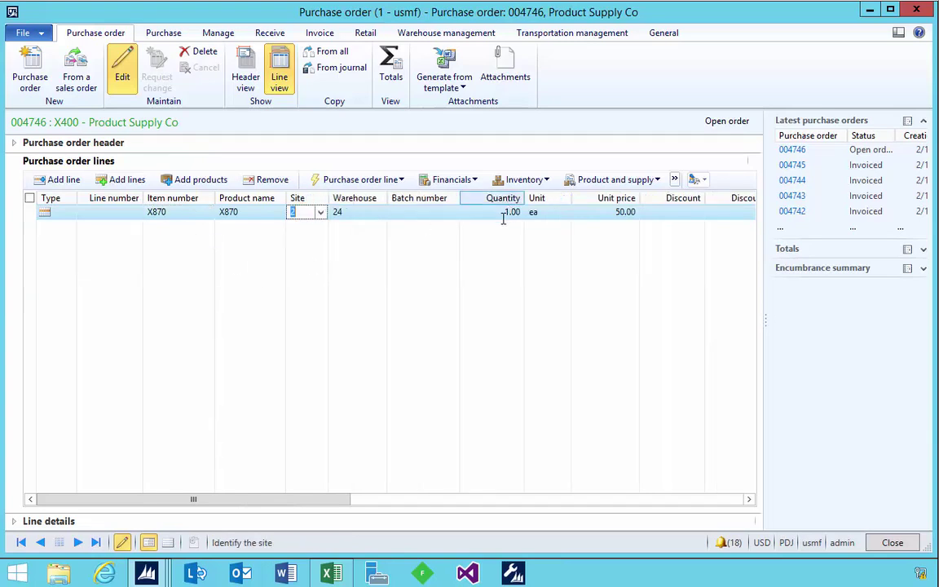
double_click(524, 212)
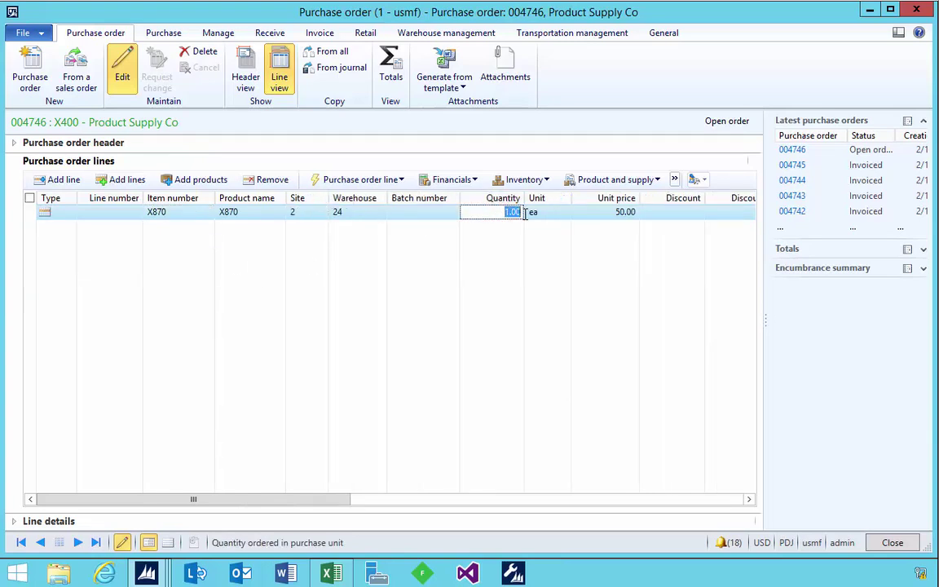
type("10")
key("shift+Tab")
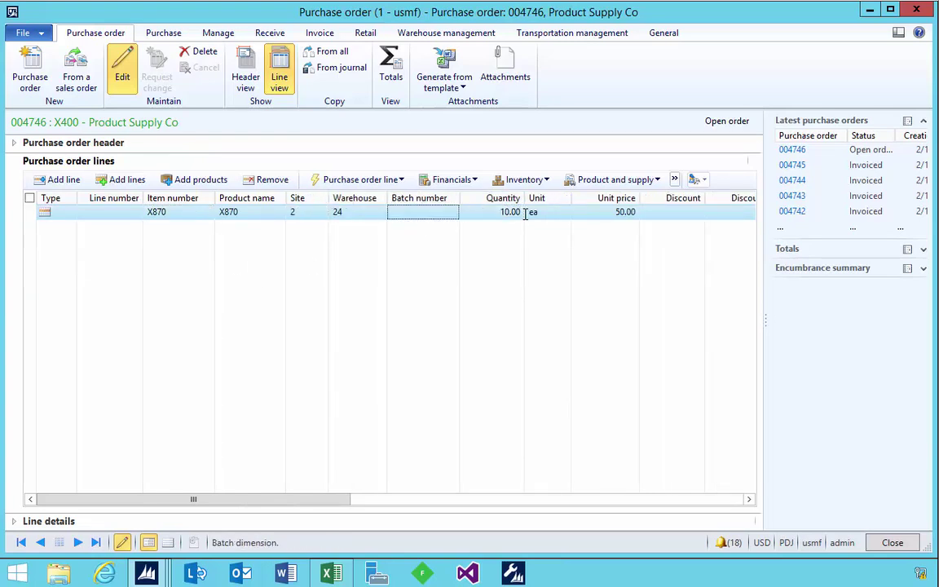
key("shift+Tab")
key("Tab")
key("Tab")
key("Tab")
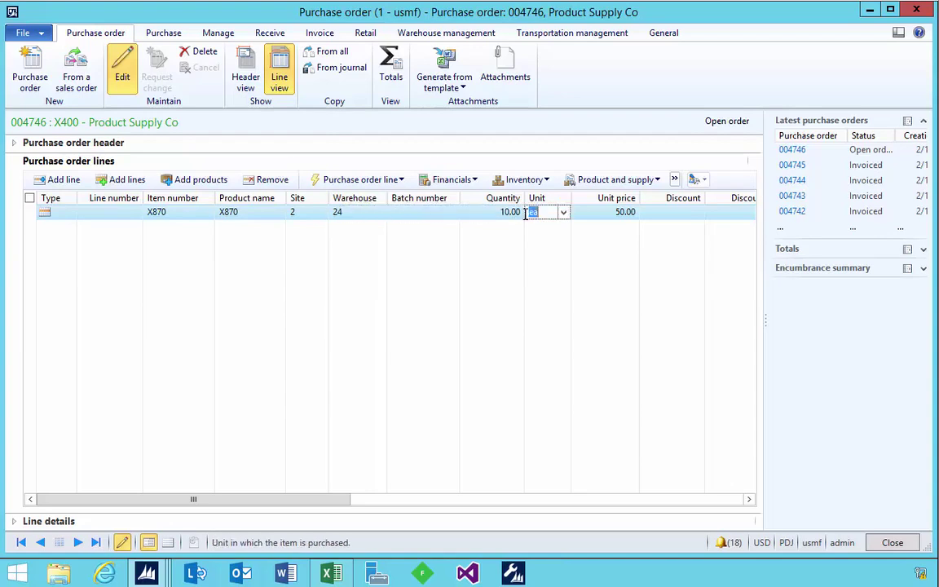
key("shift+Tab")
type("20")
key("Tab")
key("Tab")
type("65")
key("Tab")
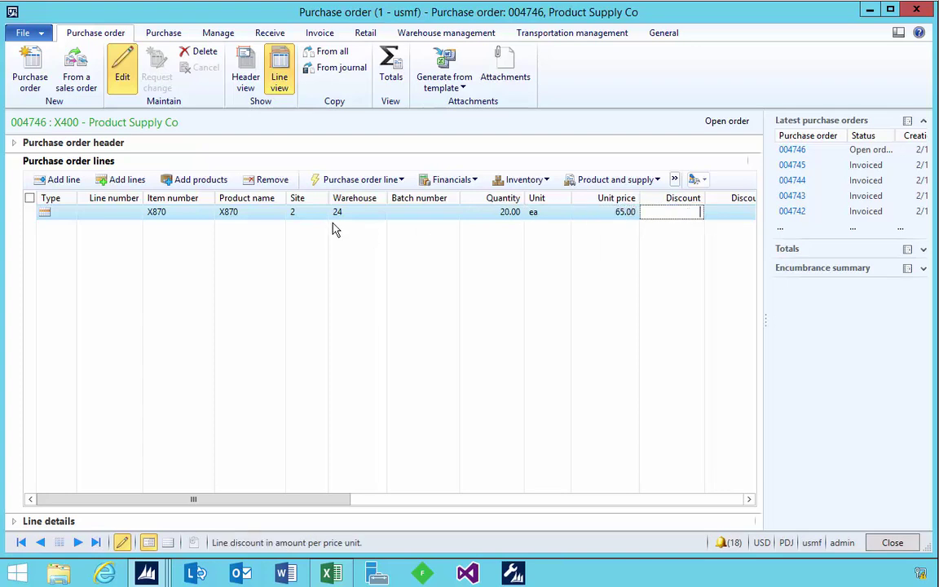
- Confirm the purchase order for 20 units of X870
left_click(166, 35)
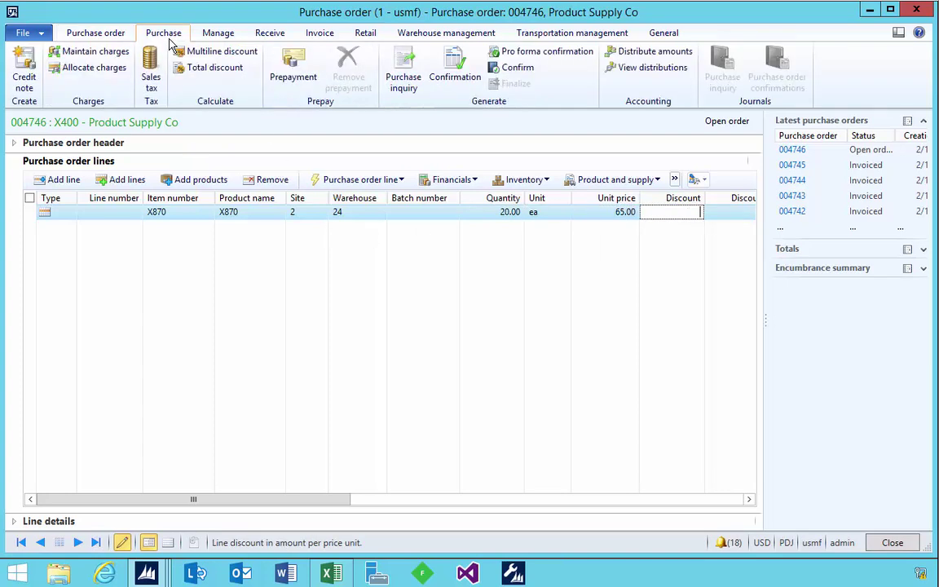
left_click(501, 70)
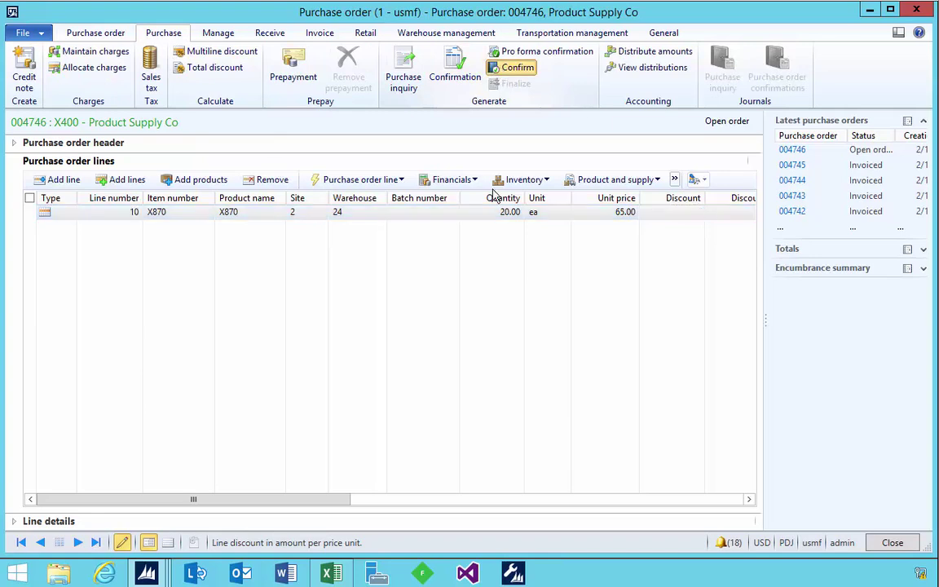
left_click(555, 213)
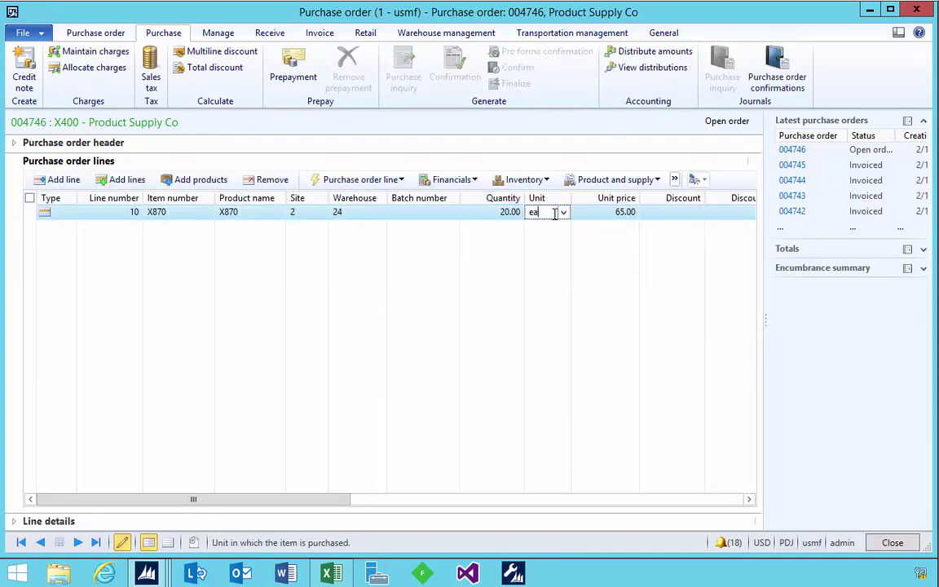
left_click(615, 214)
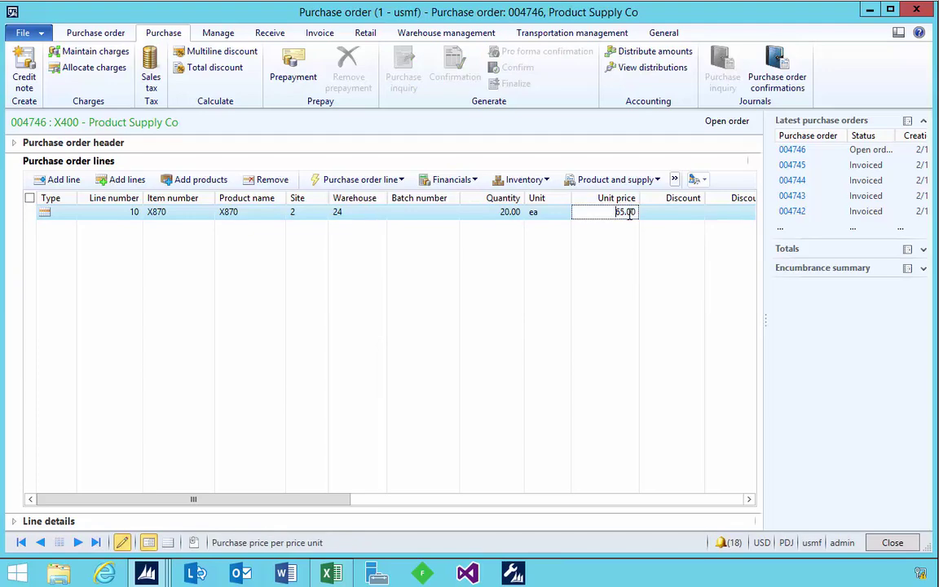
- Post the product receipt for the ordered quantity under receipt number 3safvsa, and close the printed receipt
left_click(270, 33)
left_click(78, 75)
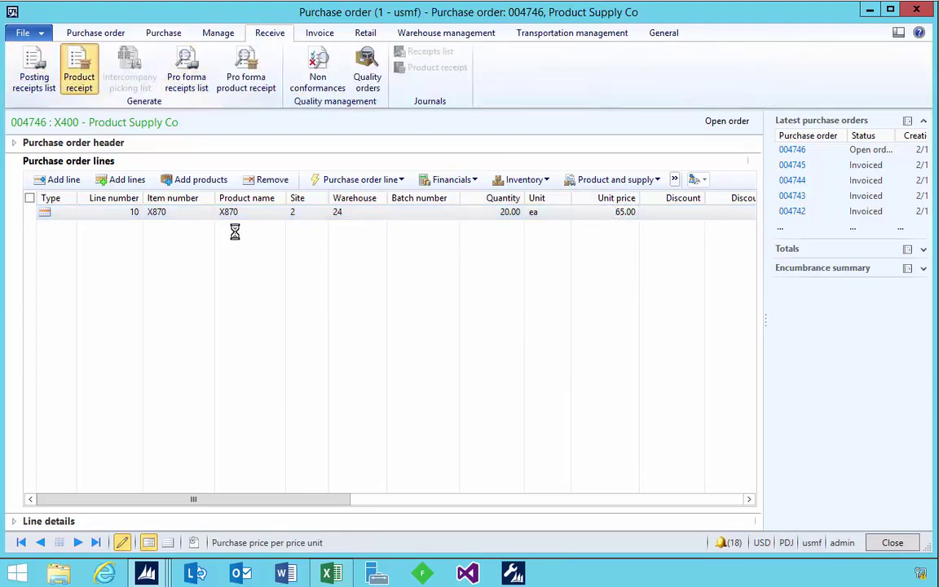
type("3")
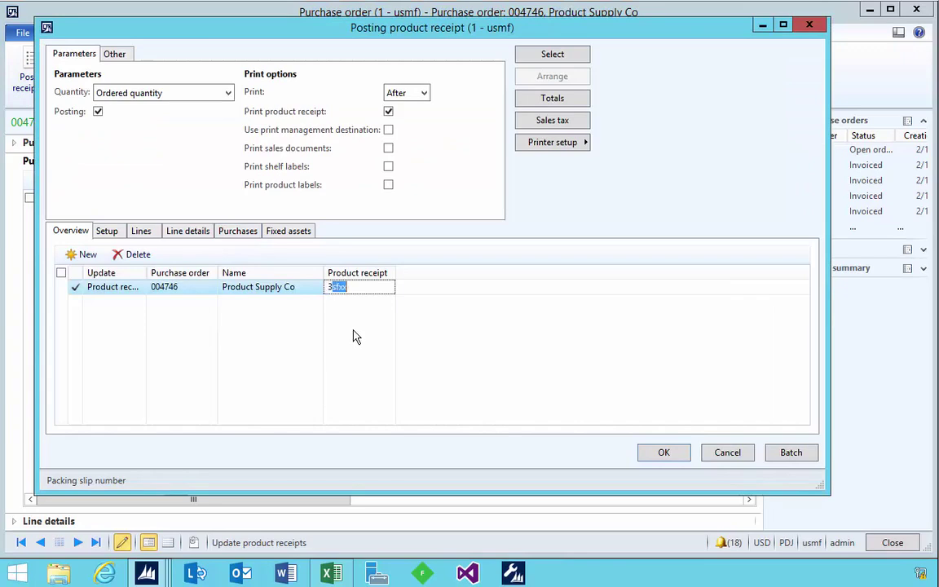
type("safvsa")
left_click(662, 453)
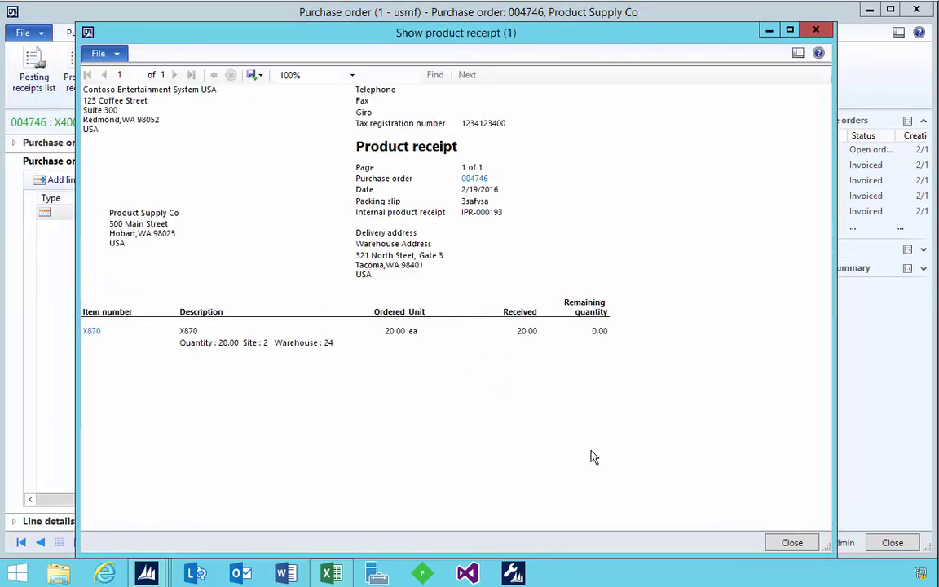
left_click(790, 542)
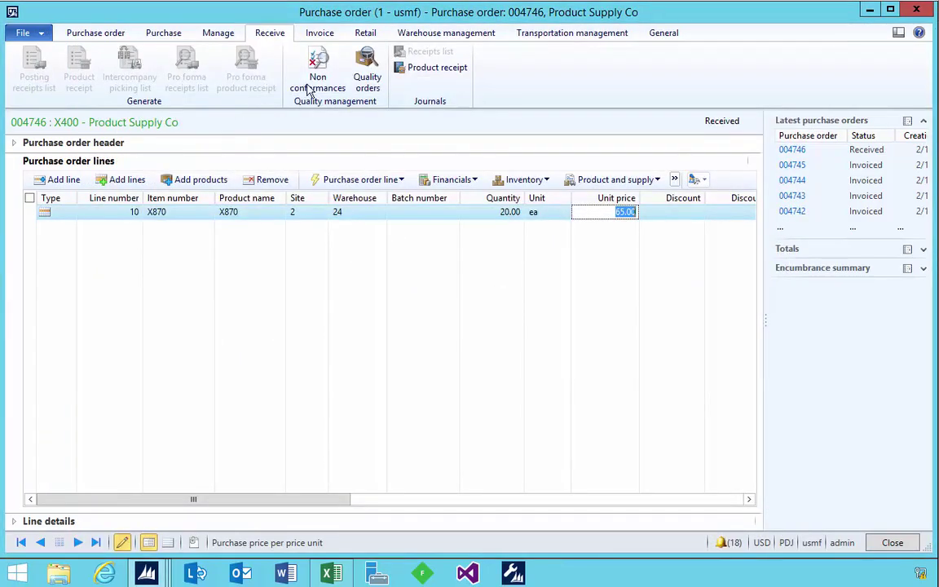
- Review the ledger voucher transactions of the product receipt posted for the X870 purchase order, and close the voucher and receipt journal
left_click(437, 69)
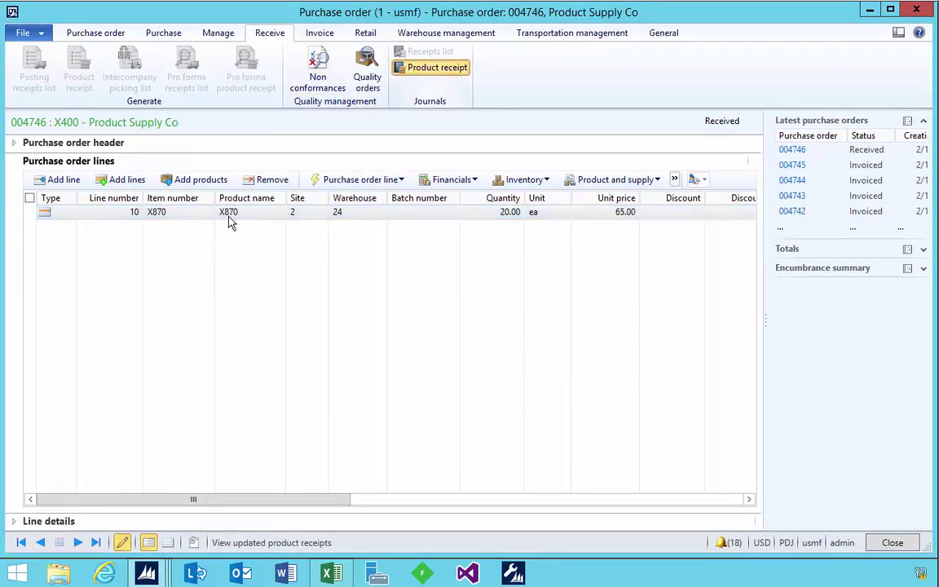
left_click(174, 207)
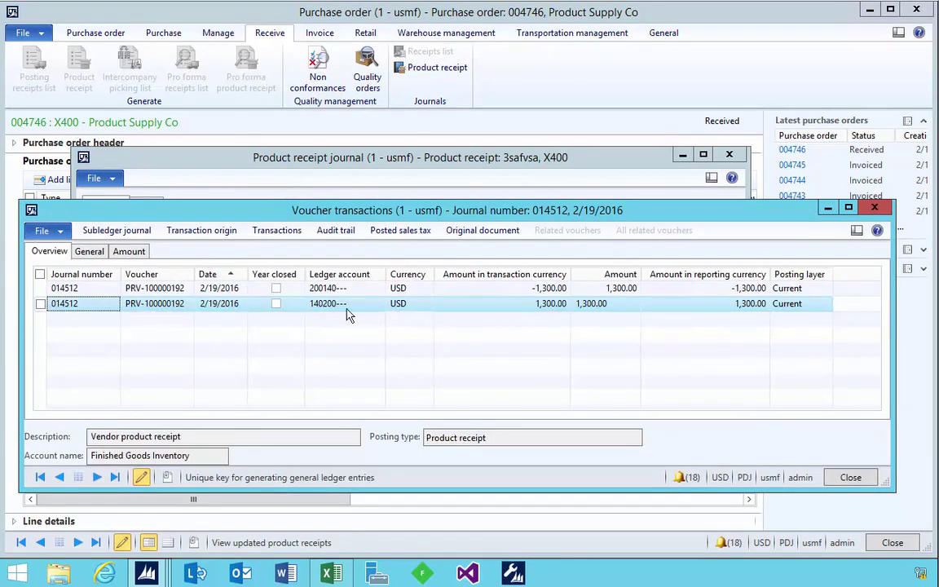
mouse_move(352, 315)
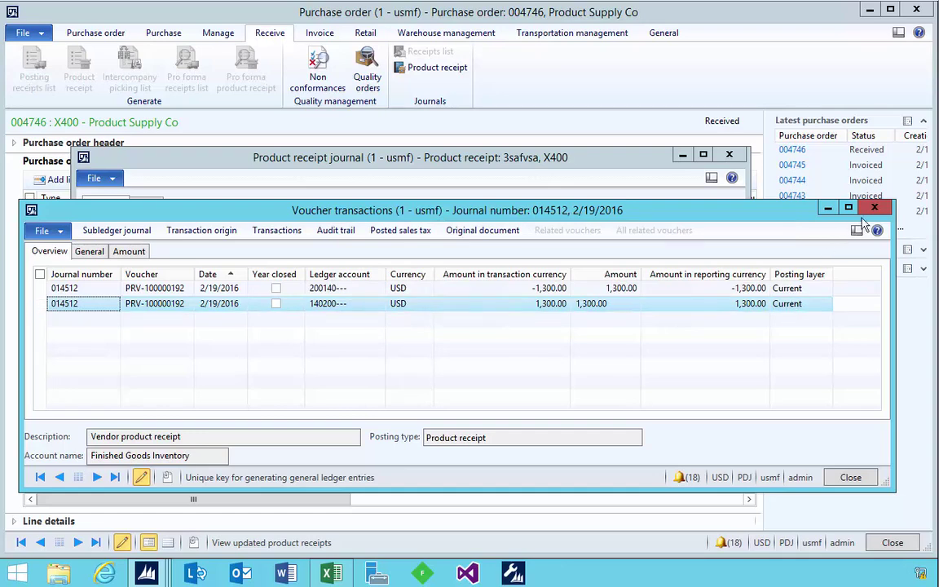
key("Escape")
left_click(727, 154)
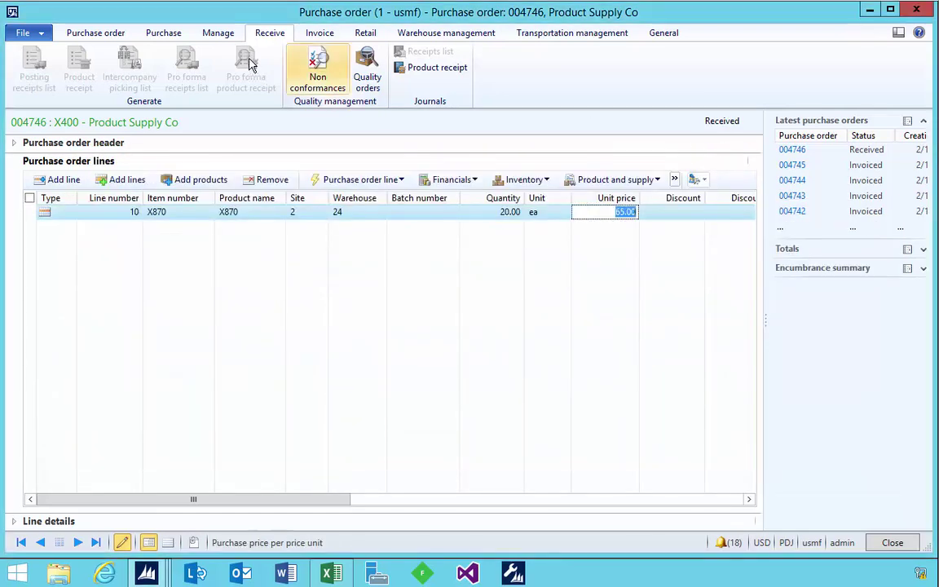
- Create a vendor invoice for the received X870 purchase order with invoice number 3sfaxxx
left_click(318, 34)
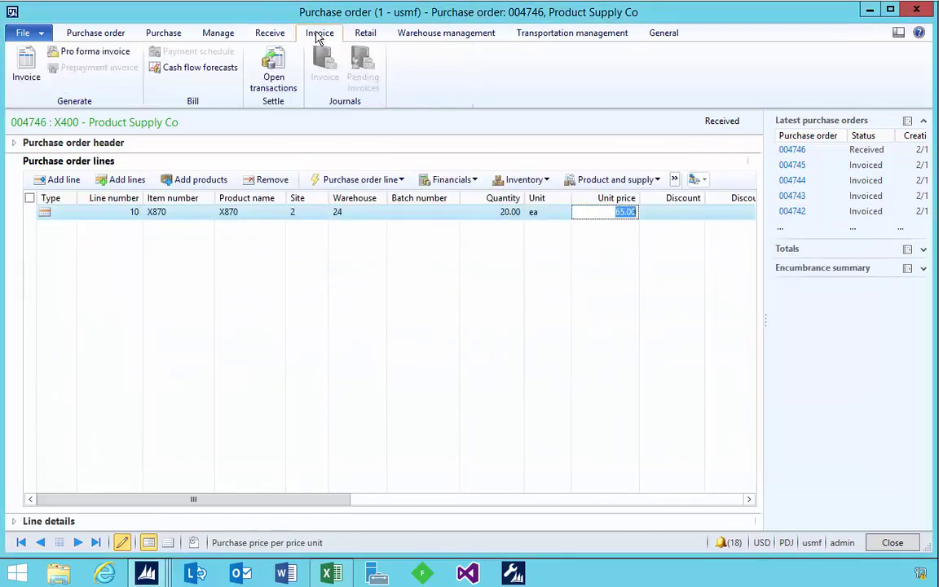
left_click(27, 66)
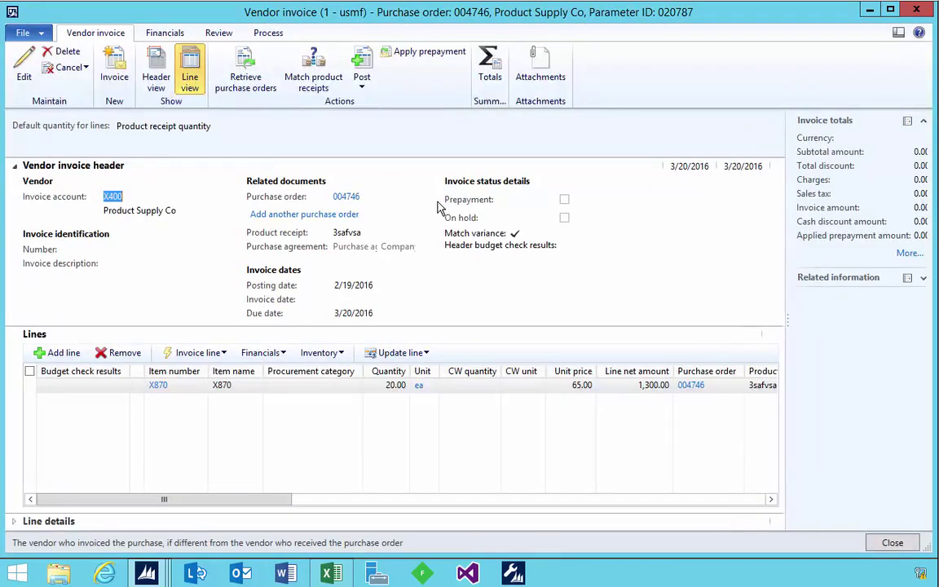
left_click(22, 77)
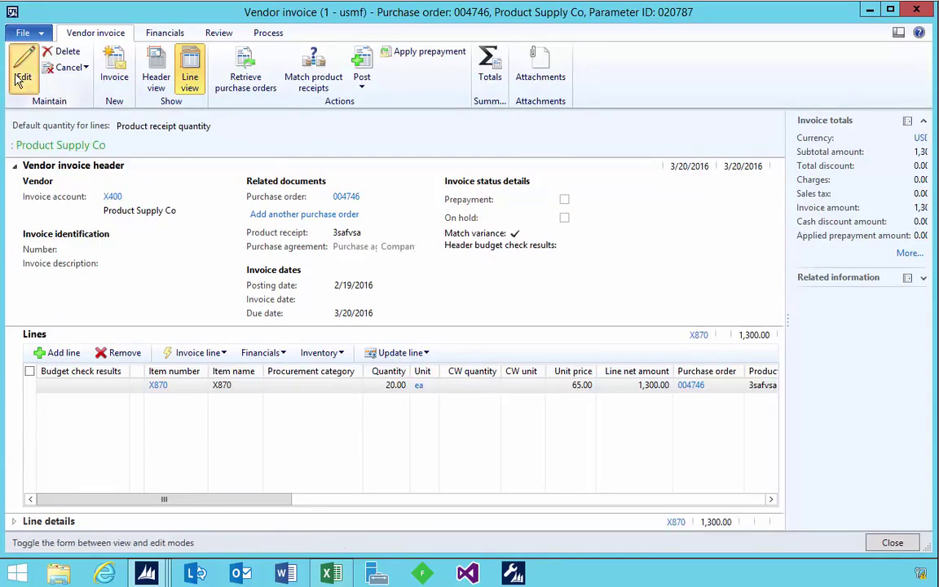
left_click(106, 266)
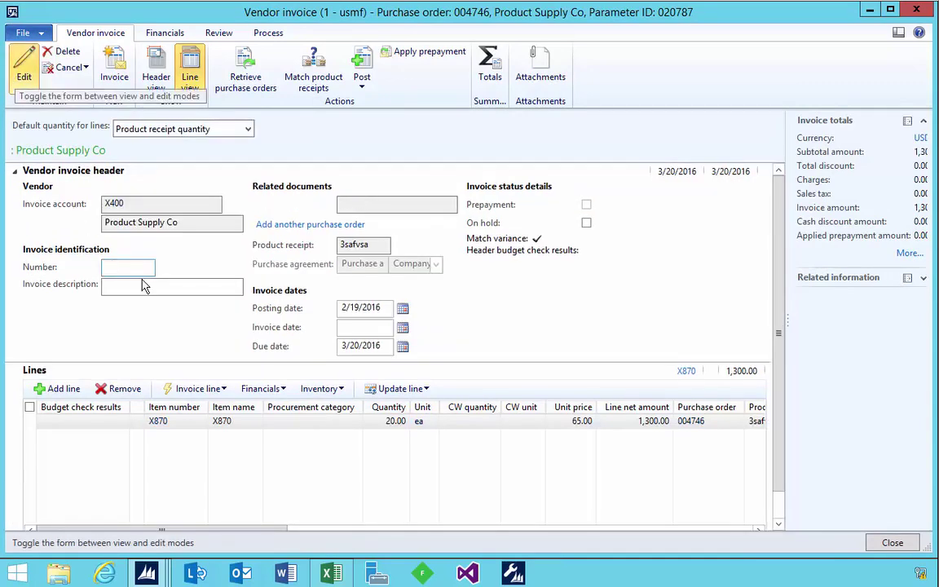
type("3sfaxxx")
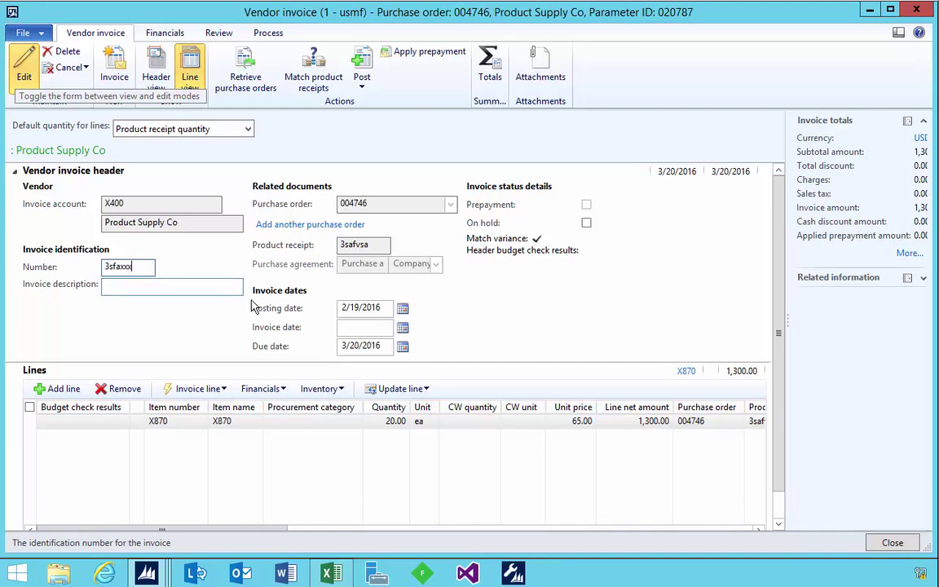
key("Tab")
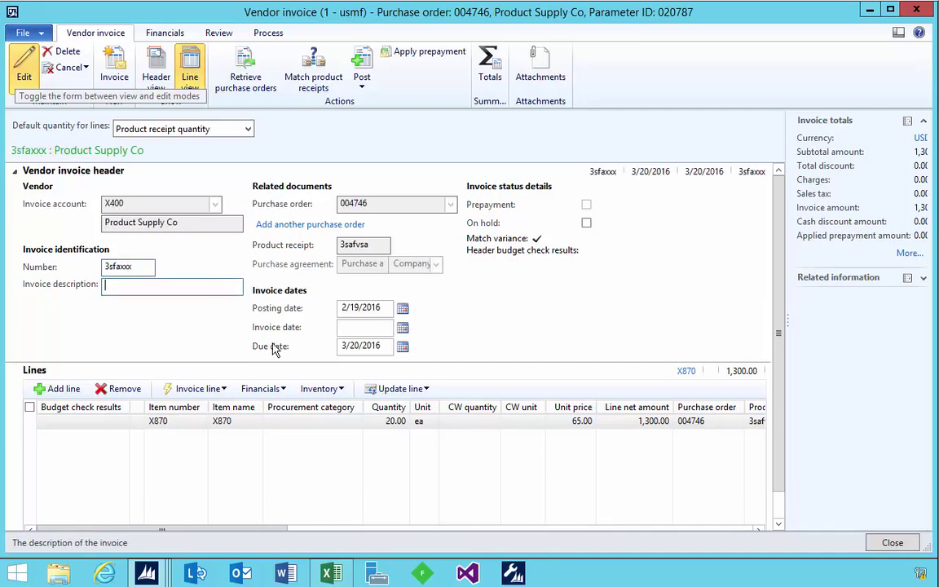
- Set the X870 invoice line's unit price to 63 and post the vendor invoice
left_click(560, 421)
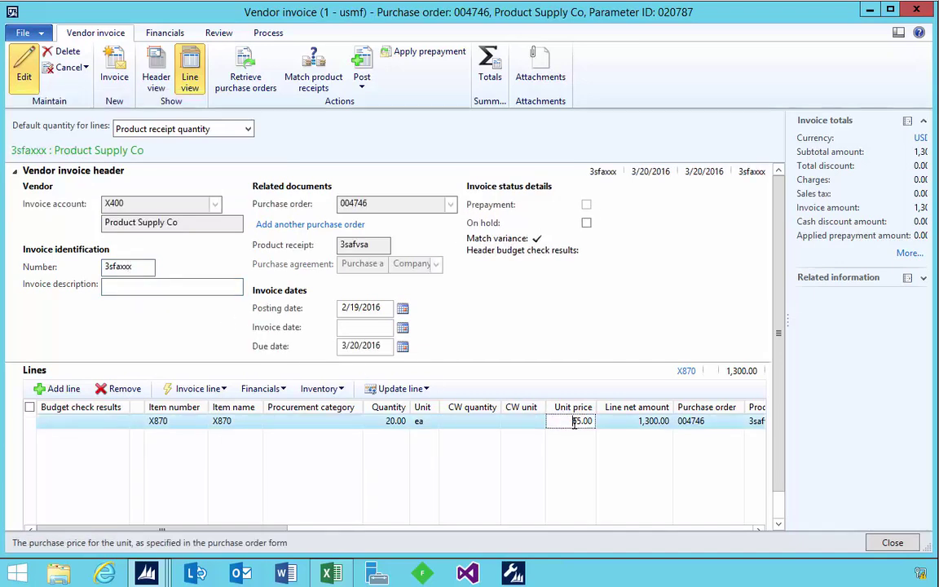
left_click_drag(574, 423, 600, 421)
type("6")
key("Tab")
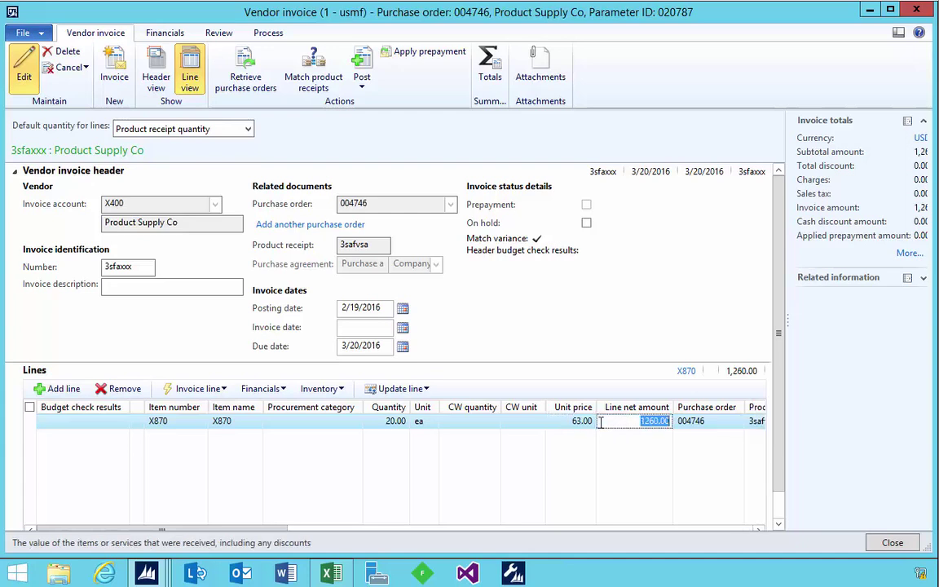
left_click(560, 422)
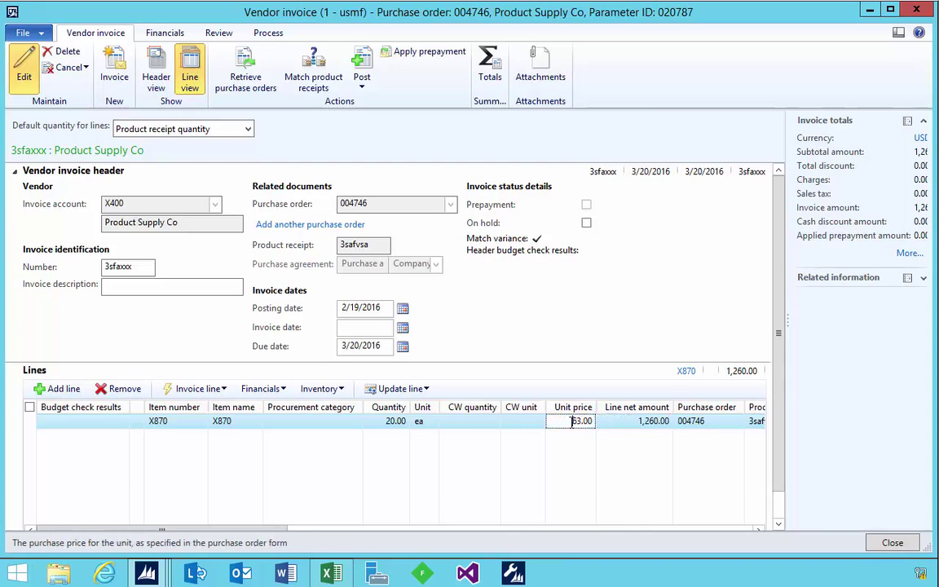
left_click(361, 75)
left_click(635, 201)
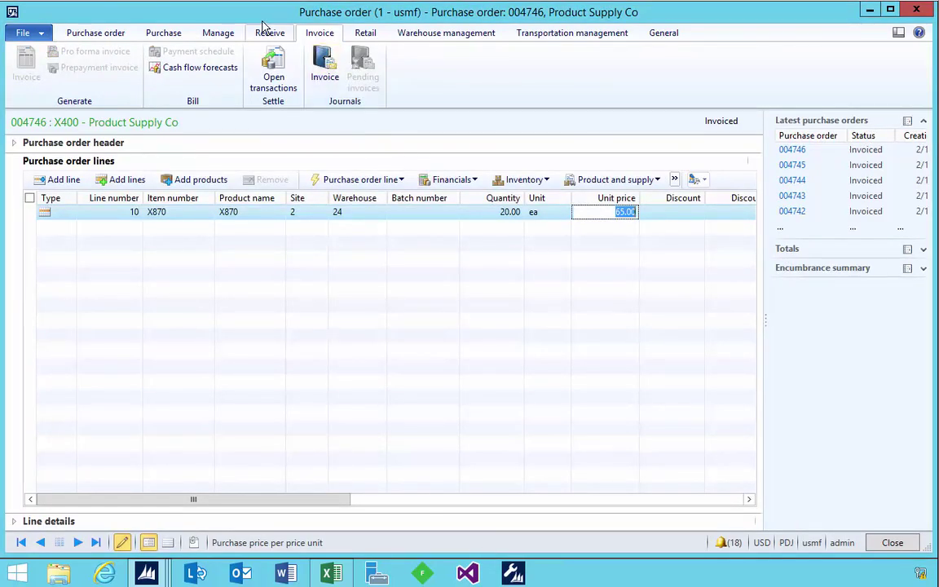
left_click(265, 33)
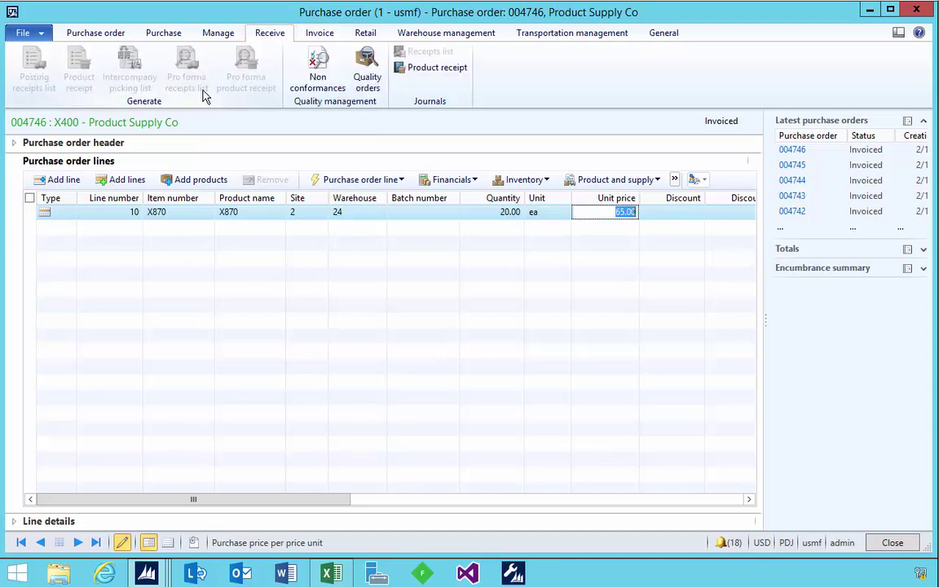
- Switch to the CostPriceCalc workbook in Excel and enter a Financial transaction in row 6 with quantity 20 and price 63
left_click(331, 573)
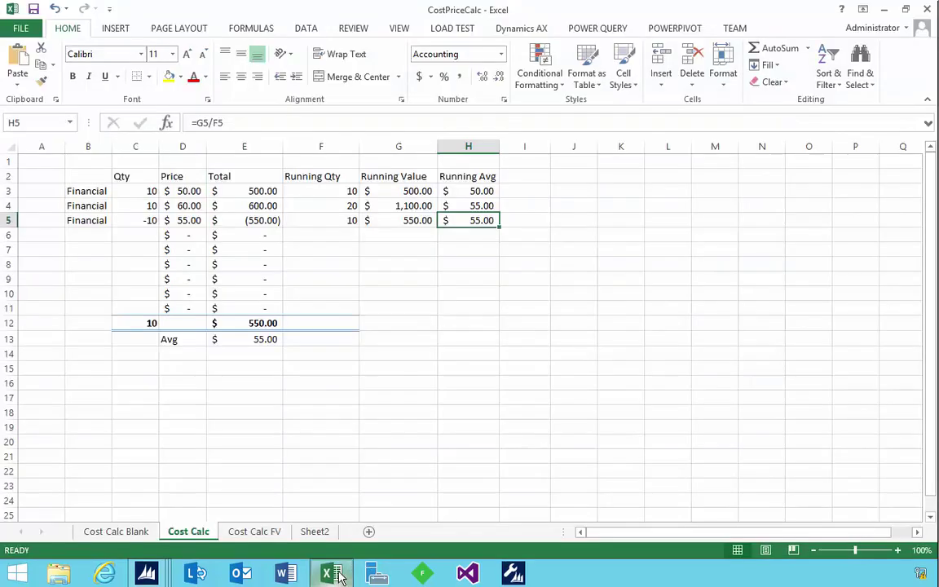
left_click(87, 234)
type("Financial")
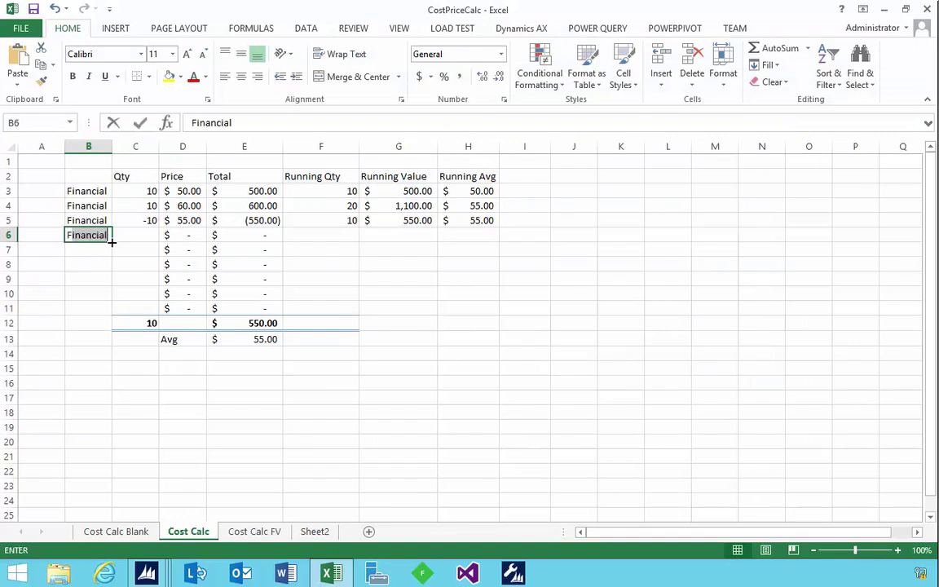
key("Tab")
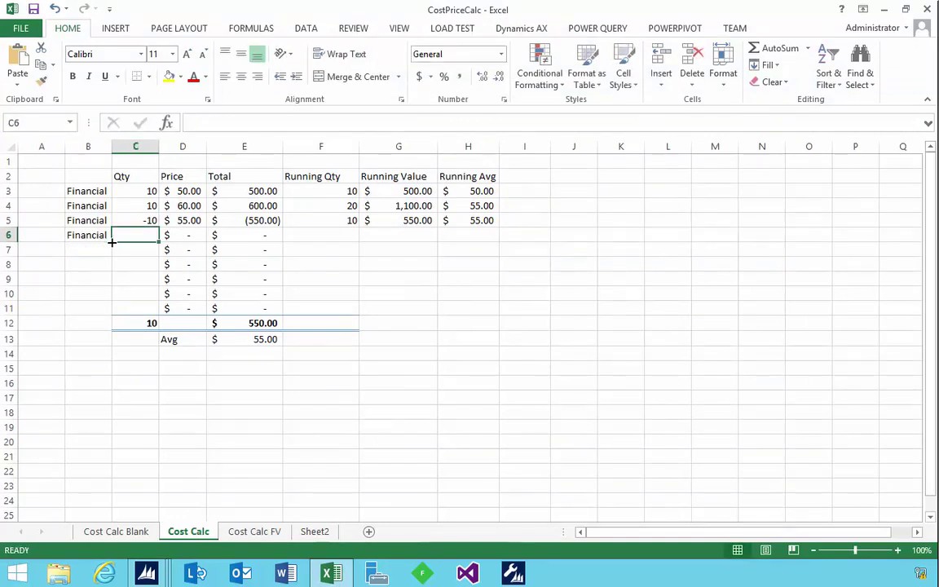
type("20")
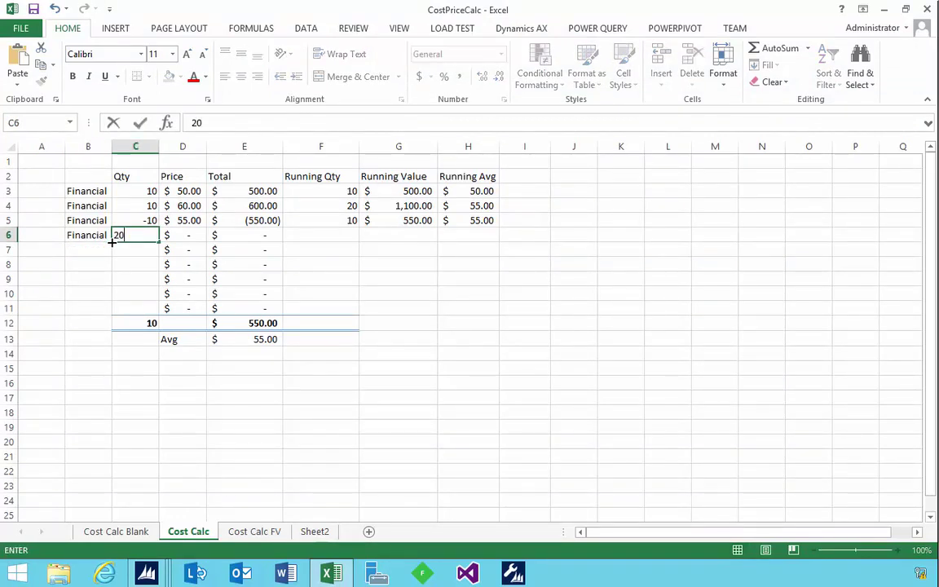
key("Tab")
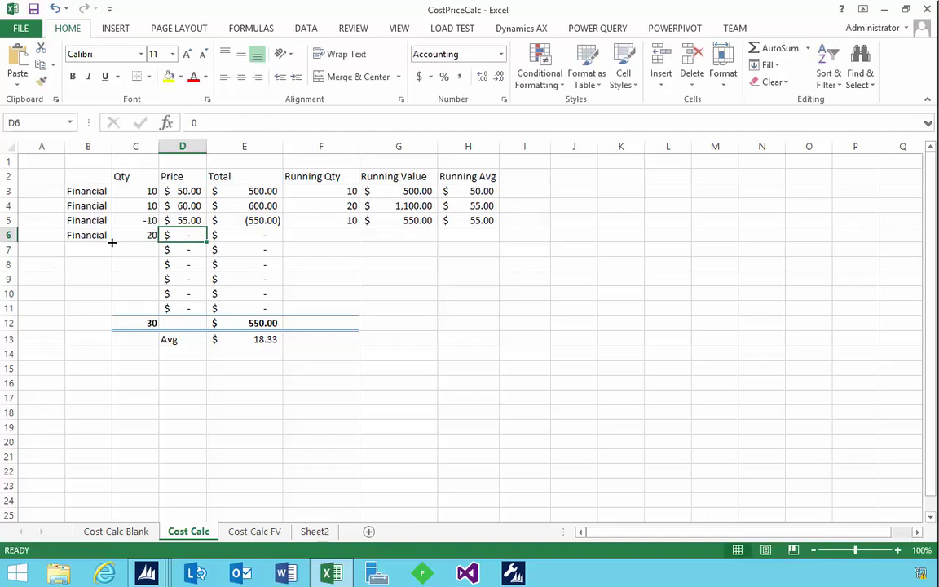
type("63")
key("Tab")
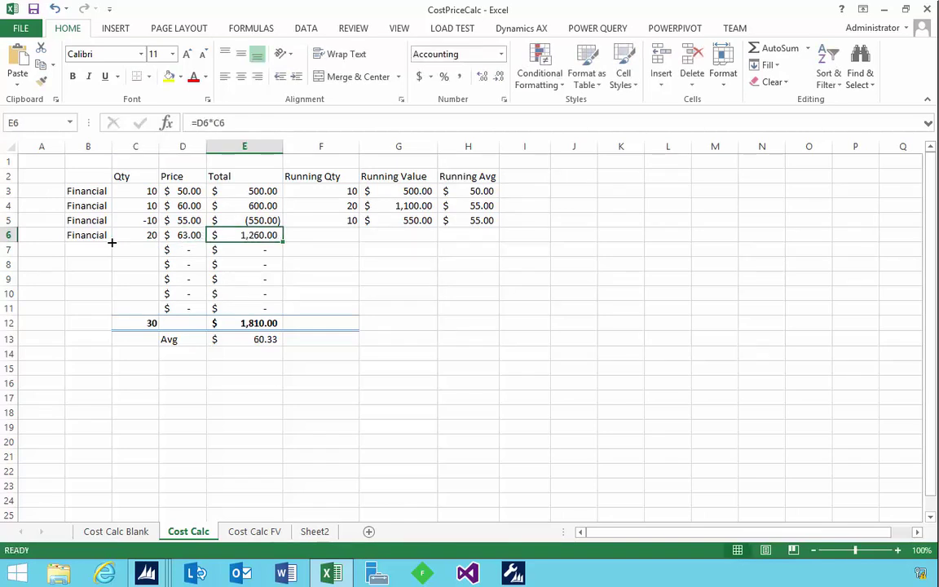
- Fill the running quantity, running value and running average formulas from row 5 down to row 6
key("Up")
key("Right")
key("shift+Right")
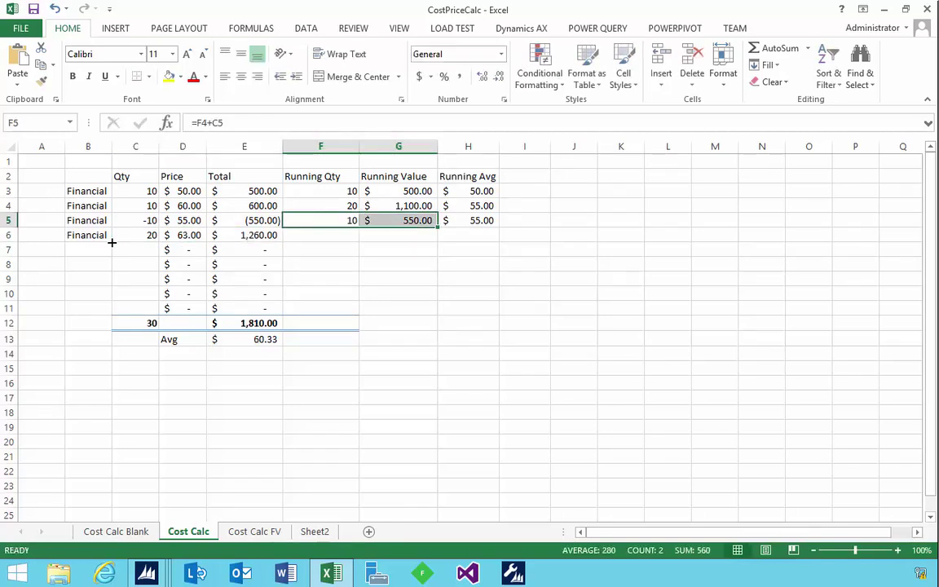
key("shift+Right")
key("shift+Down")
key("ctrl+d")
key("Down")
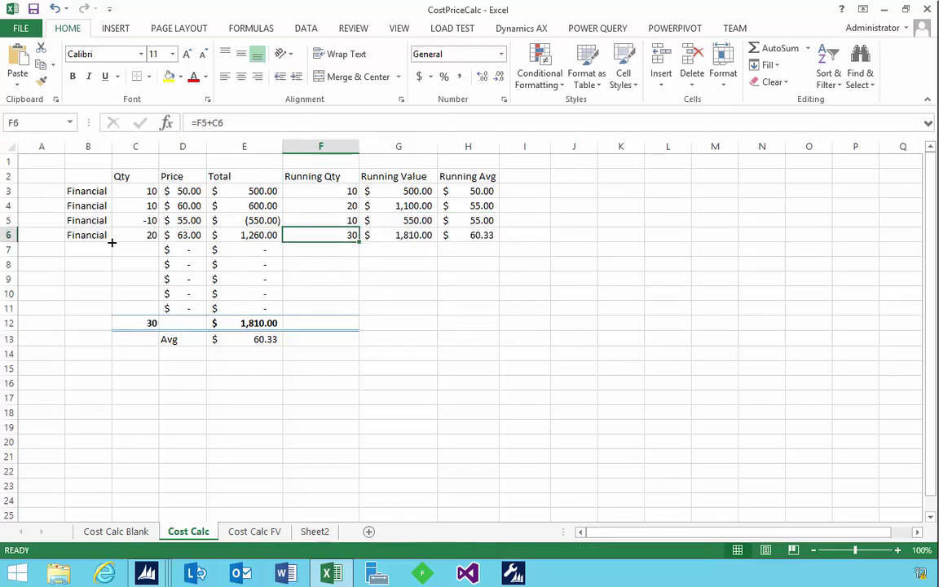
- Check the running quantity, value and average of the new purchase in row 6
key("Right")
key("Right")
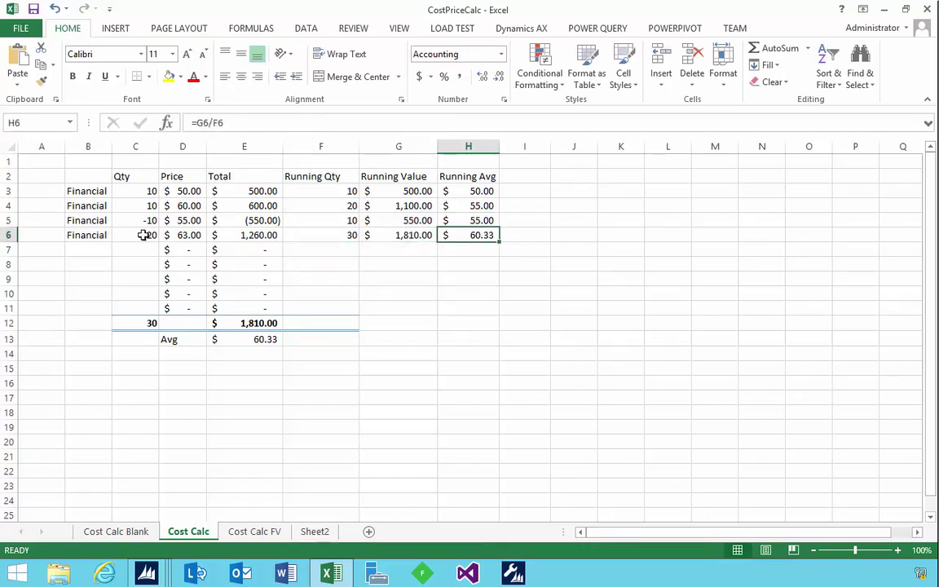
left_click(330, 237)
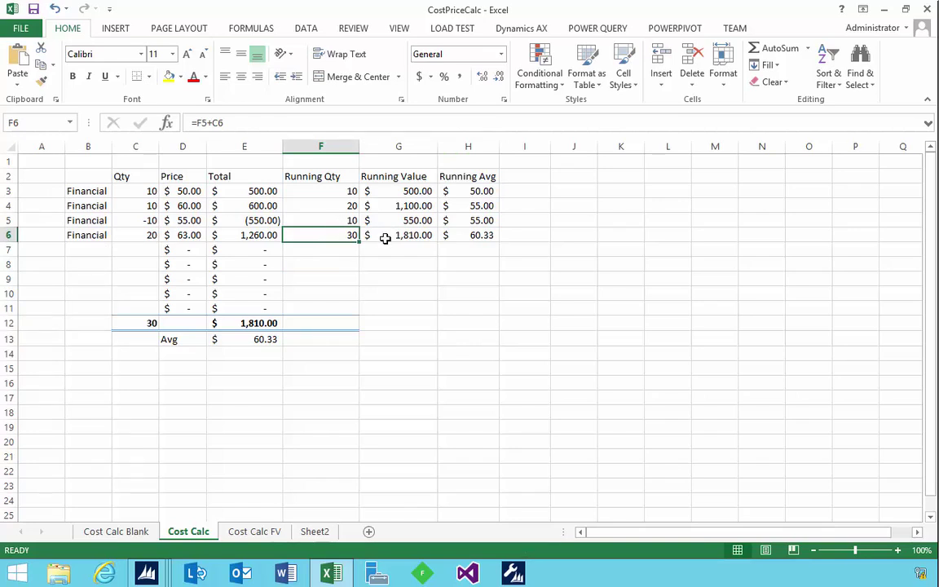
left_click(458, 239)
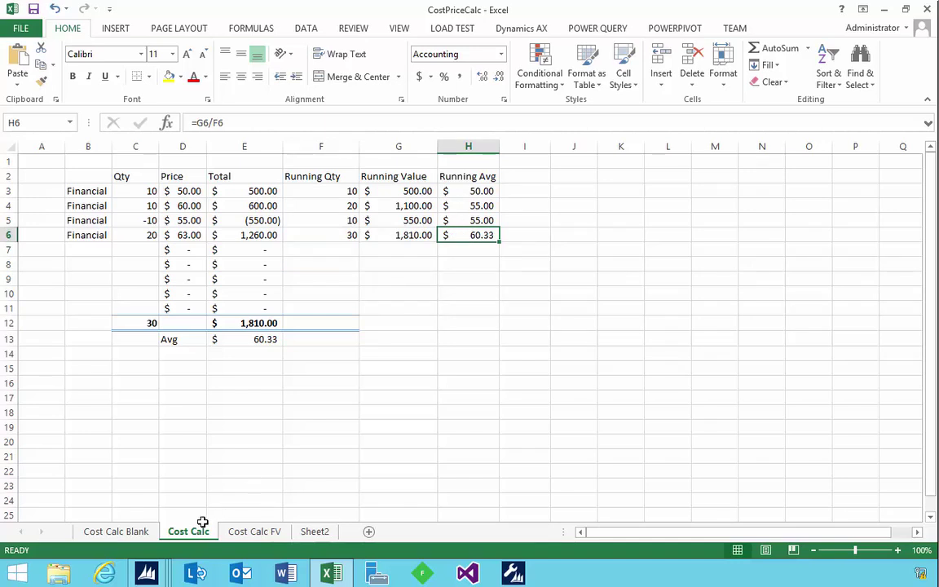
- Switch to the released product details of X870 in Dynamics AX and view its on-hand quantity, financial cost amount and cost price
left_click(152, 573)
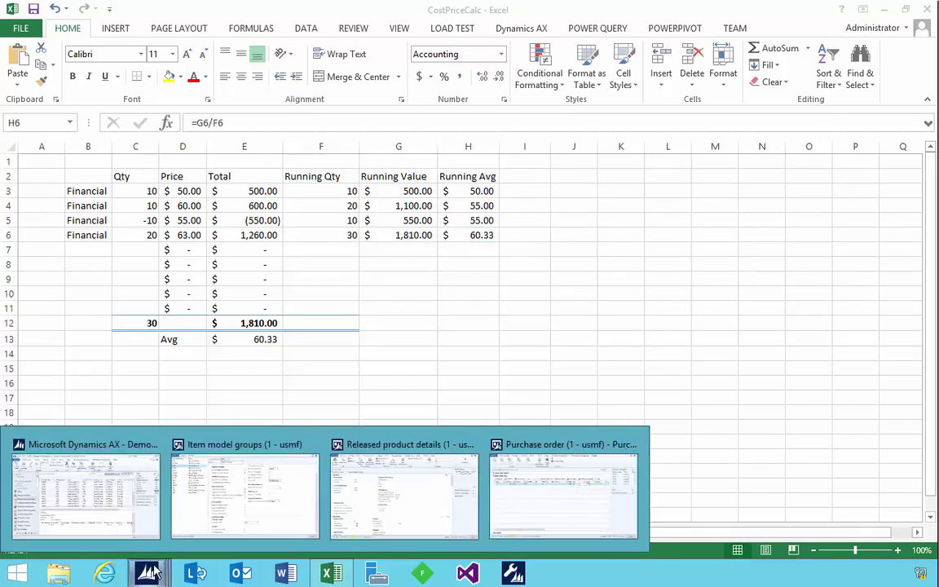
left_click(370, 499)
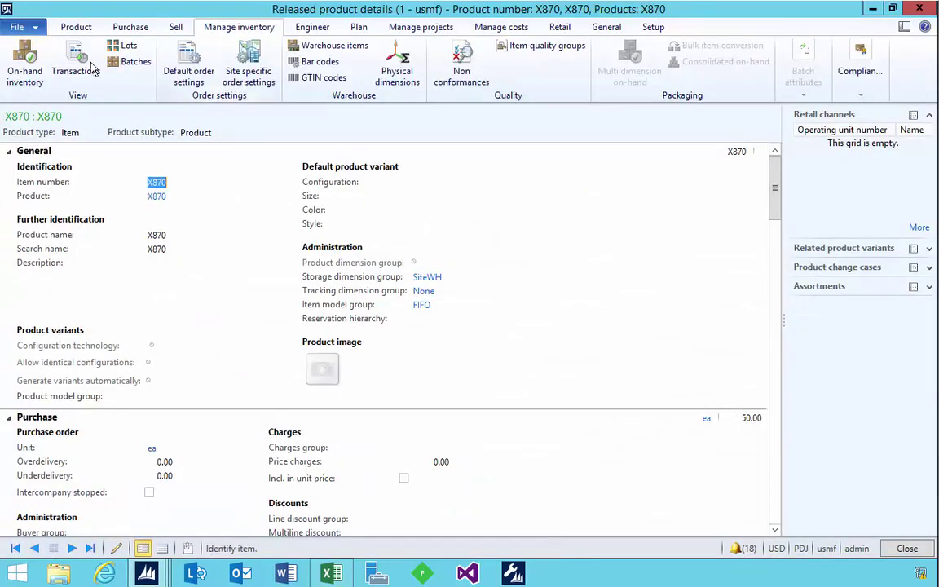
left_click(24, 65)
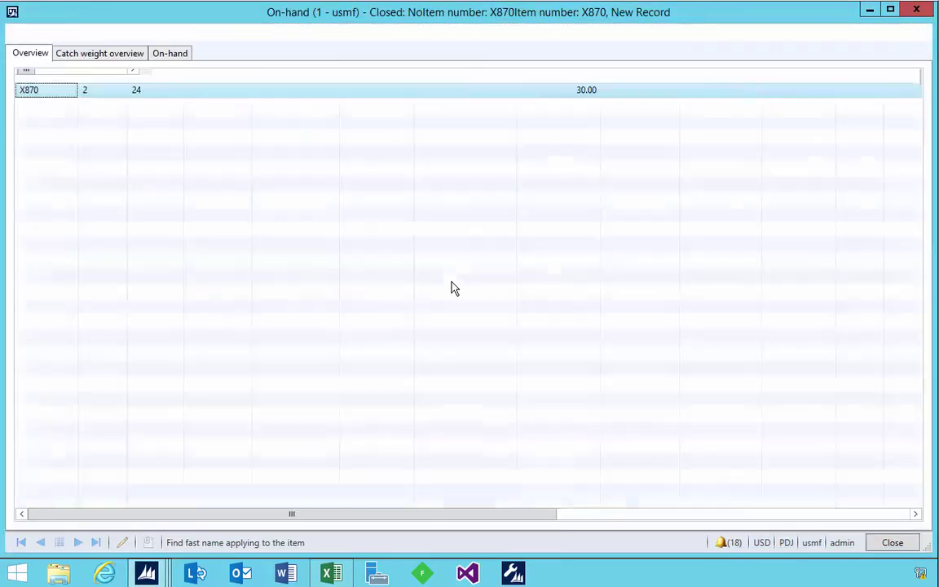
left_click(156, 55)
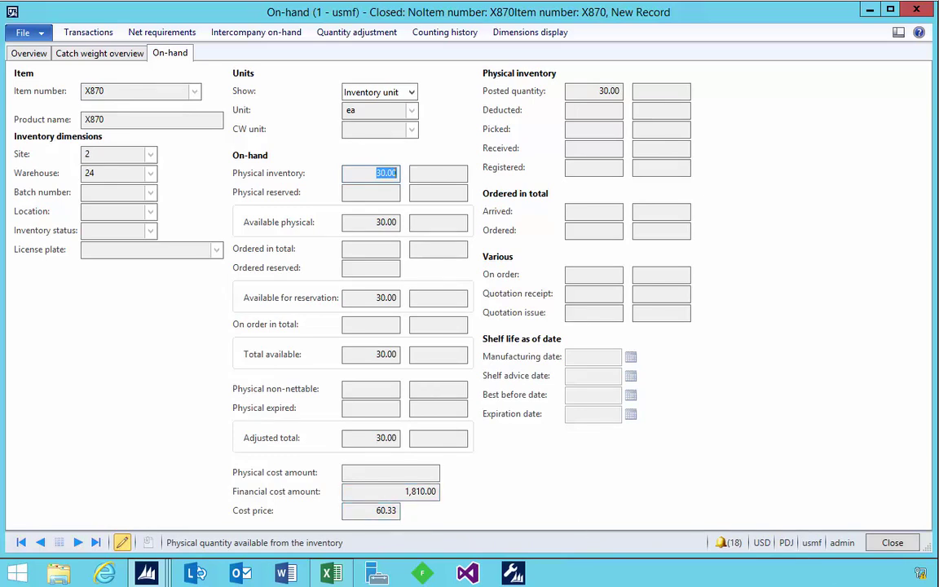
- Open the inventory transactions of X870 and examine the physical and financial cost amounts of the 20-unit purchase
left_click(79, 32)
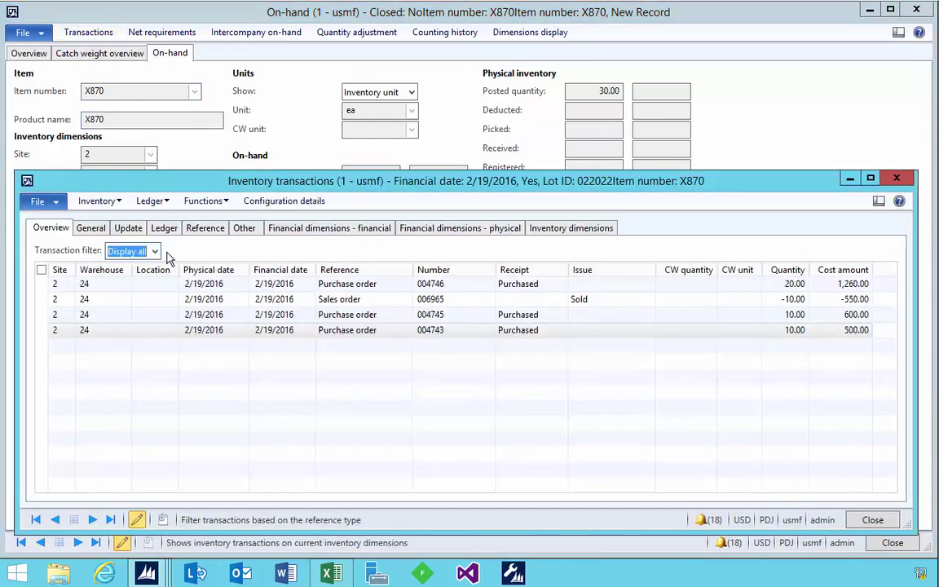
left_click(227, 330)
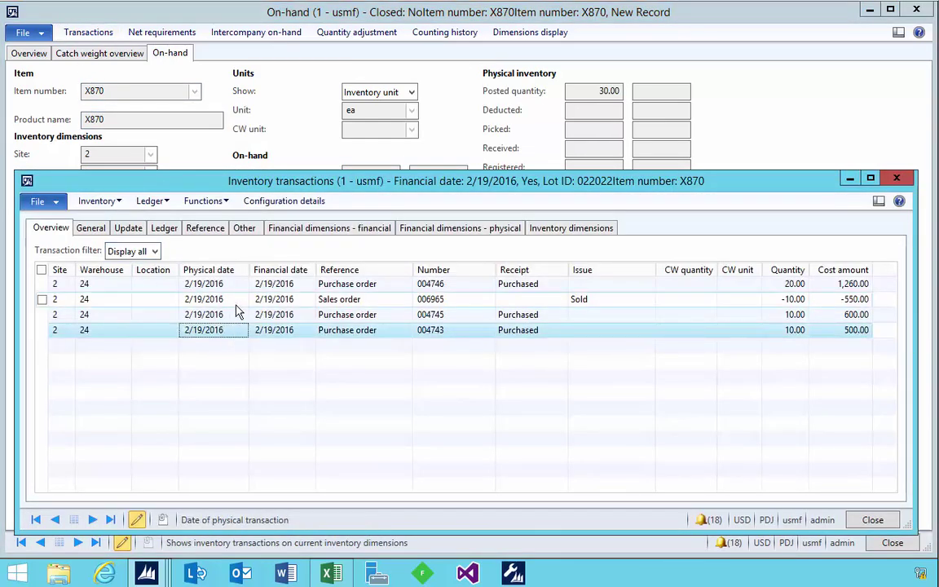
left_click(261, 284)
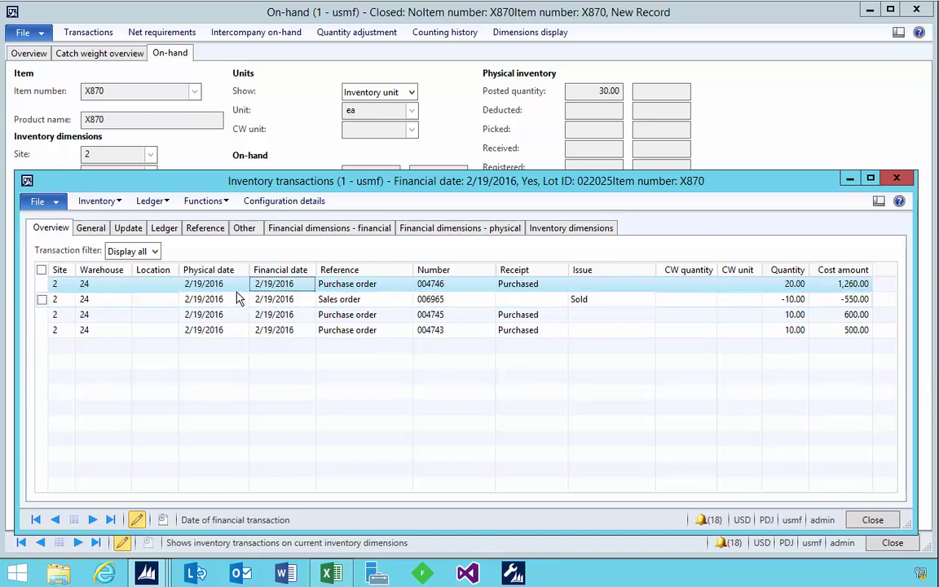
left_click(138, 233)
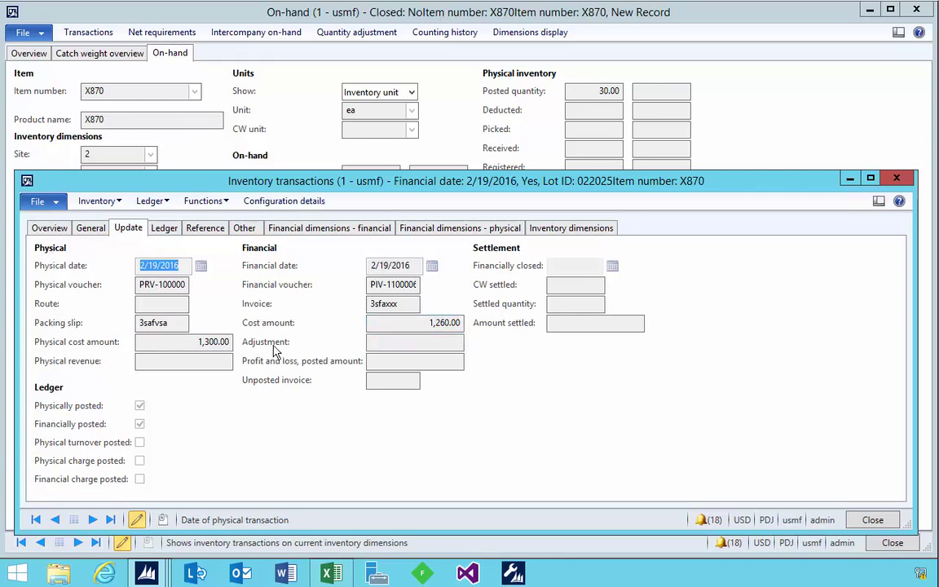
left_click(187, 343)
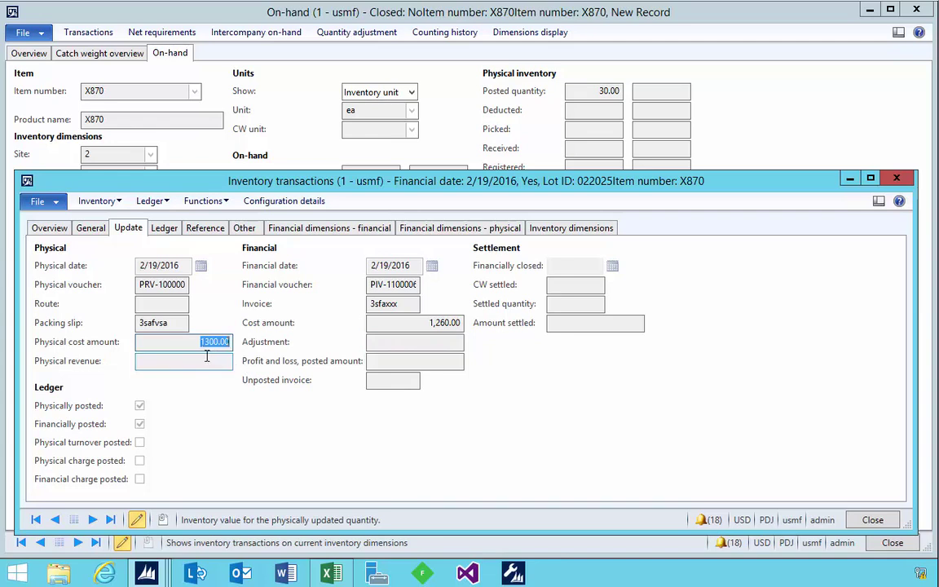
- Check the purchase transaction's financial cost amount against the Include physical value setting of the FIFO item model group
left_click(405, 325)
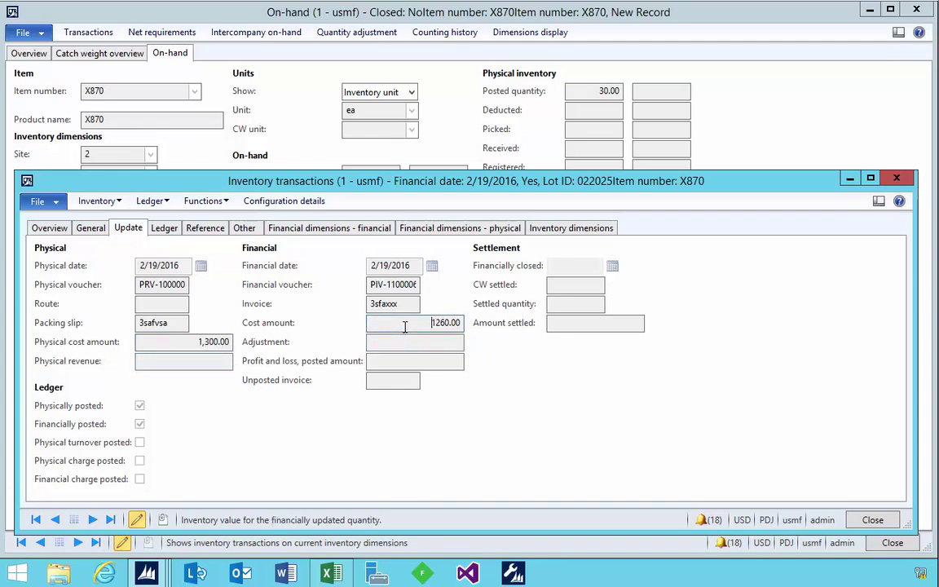
left_click_drag(463, 322, 486, 334)
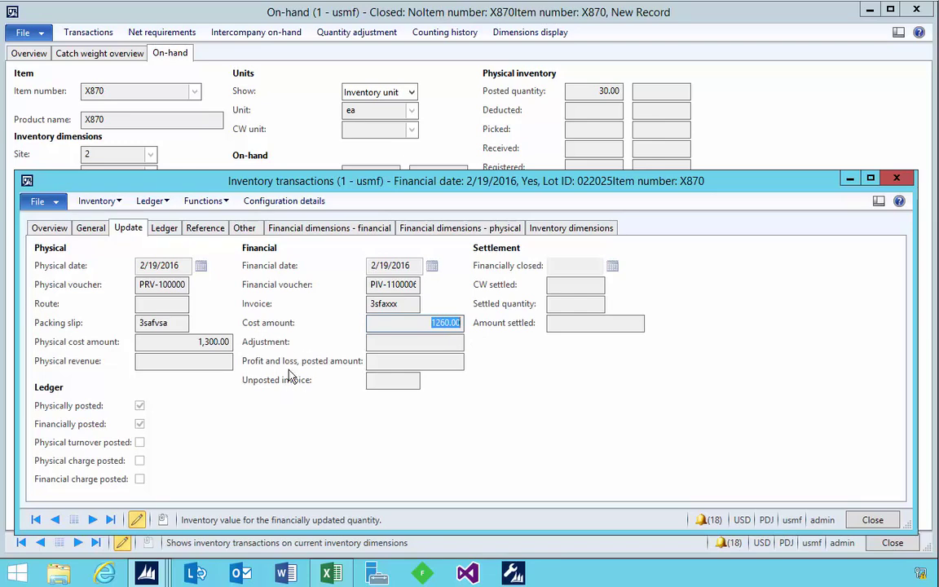
left_click(146, 573)
left_click(227, 502)
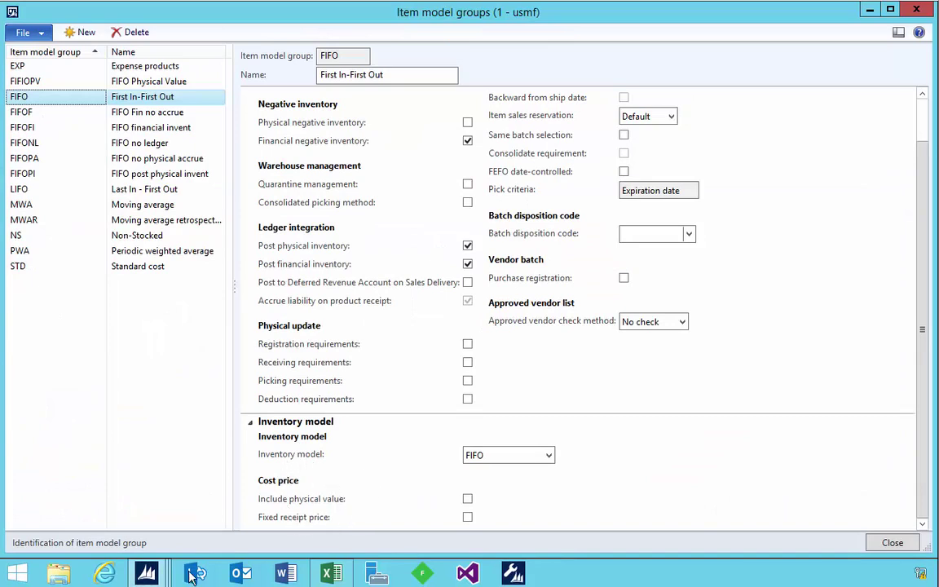
left_click(147, 573)
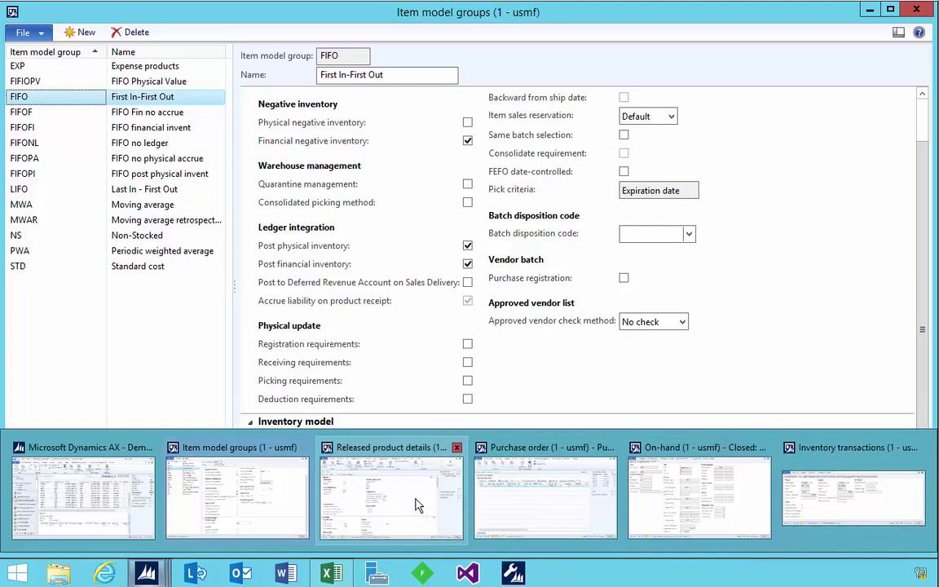
left_click(849, 497)
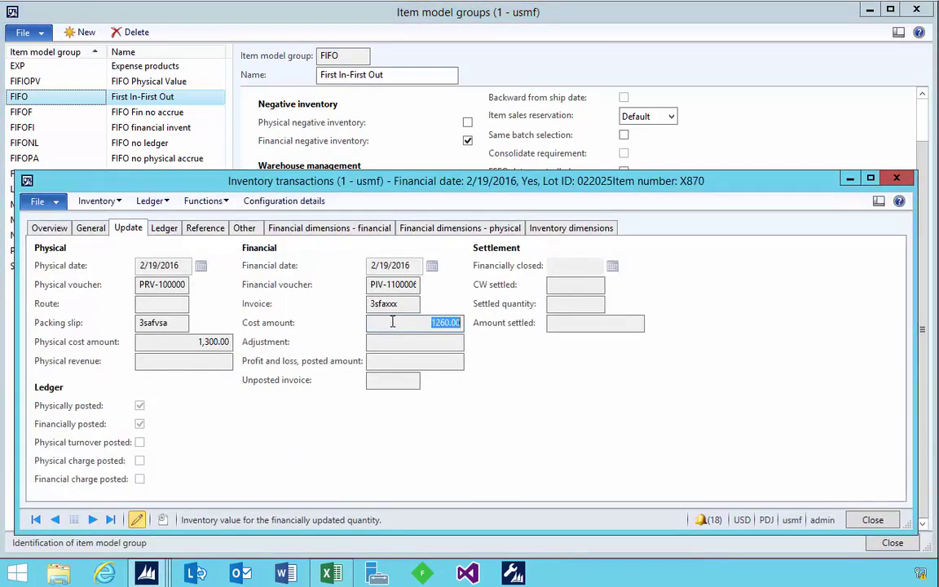
- Switch to Excel to review the running average, and close the inventory transactions, on-hand and purchase order windows of Dynamics AX
left_click(333, 570)
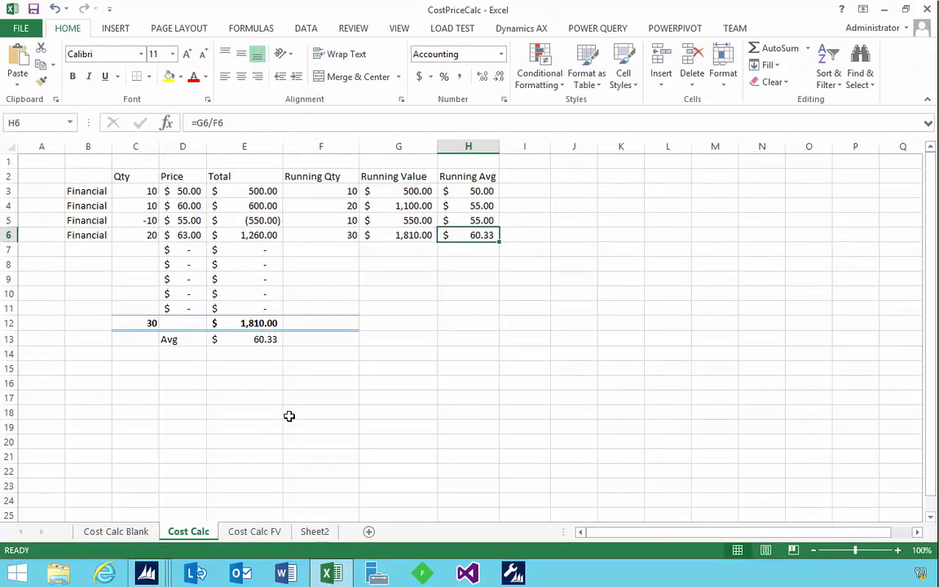
mouse_move(147, 573)
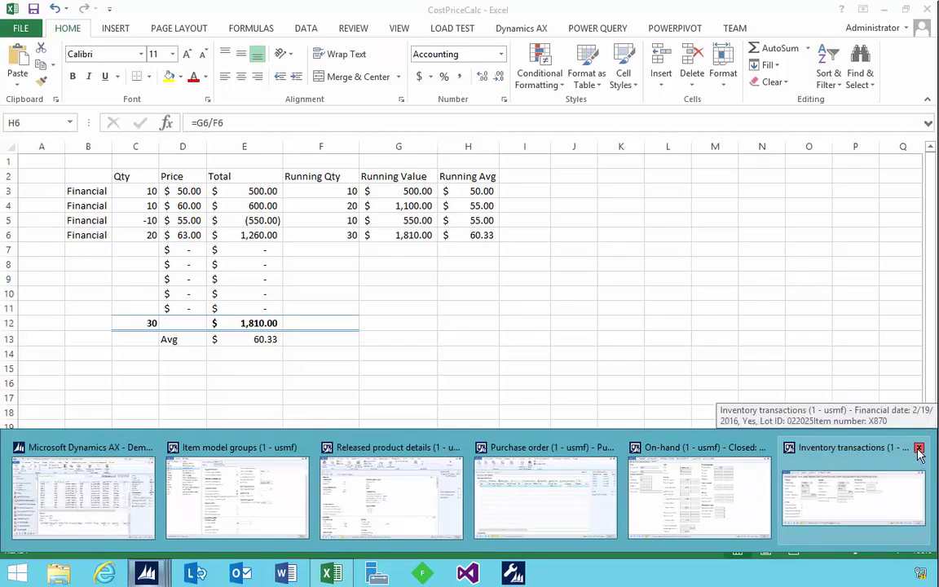
left_click(918, 450)
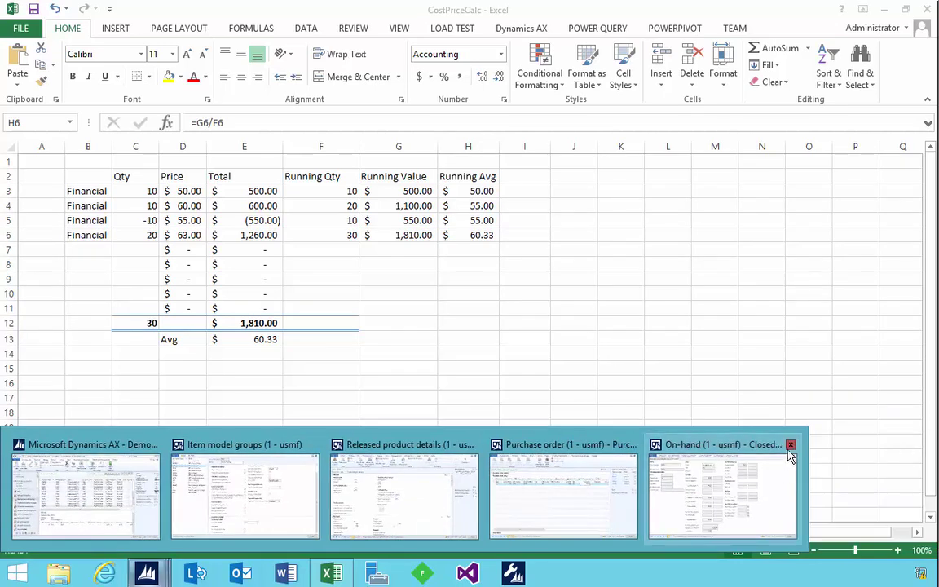
left_click(790, 446)
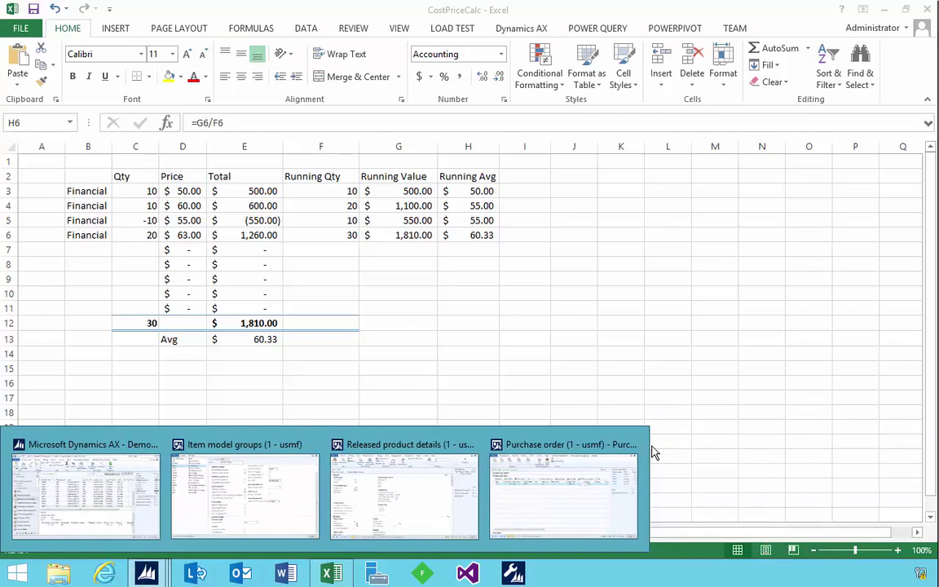
left_click(631, 446)
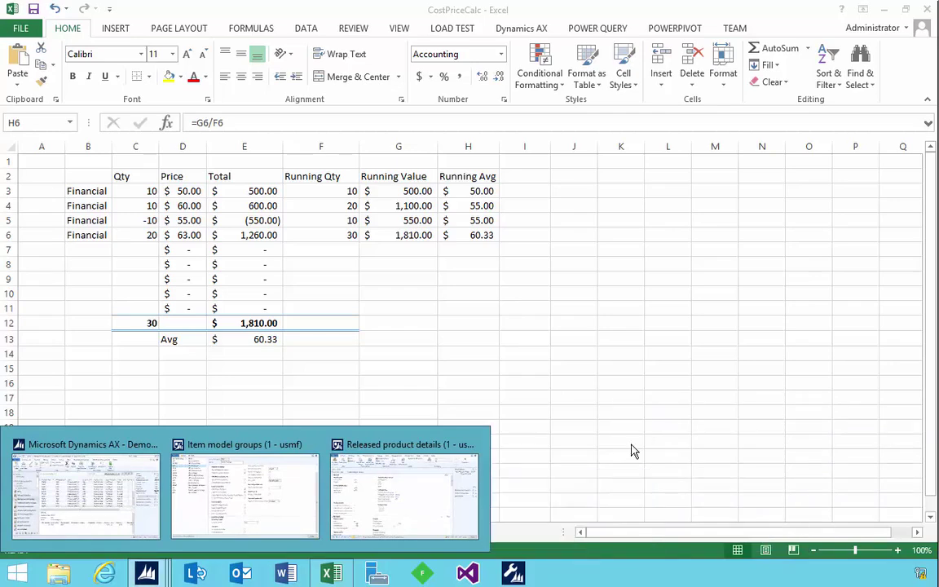
- Switch to the main Dynamics AX window and create a sales order for Cave Wholesales by entering its customer account
left_click(67, 508)
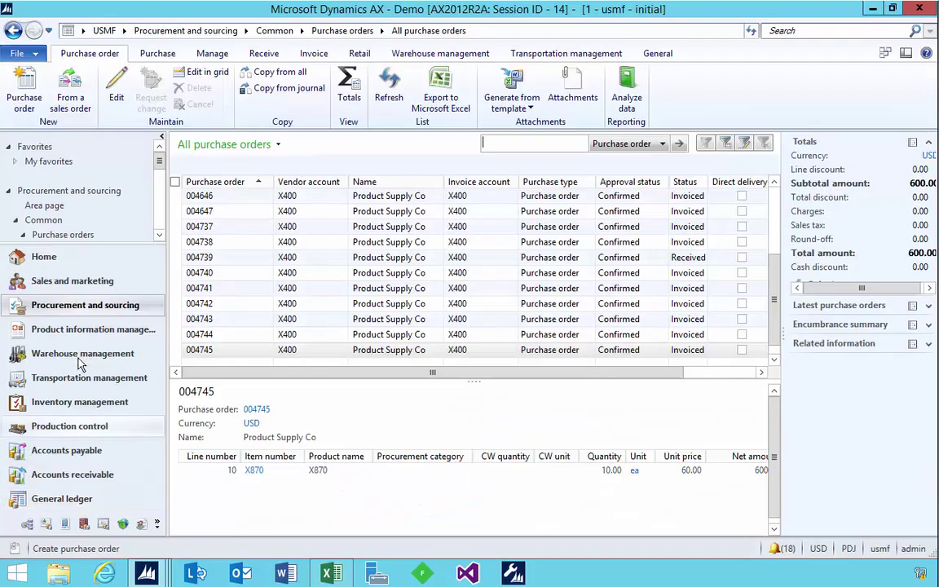
left_click(85, 280)
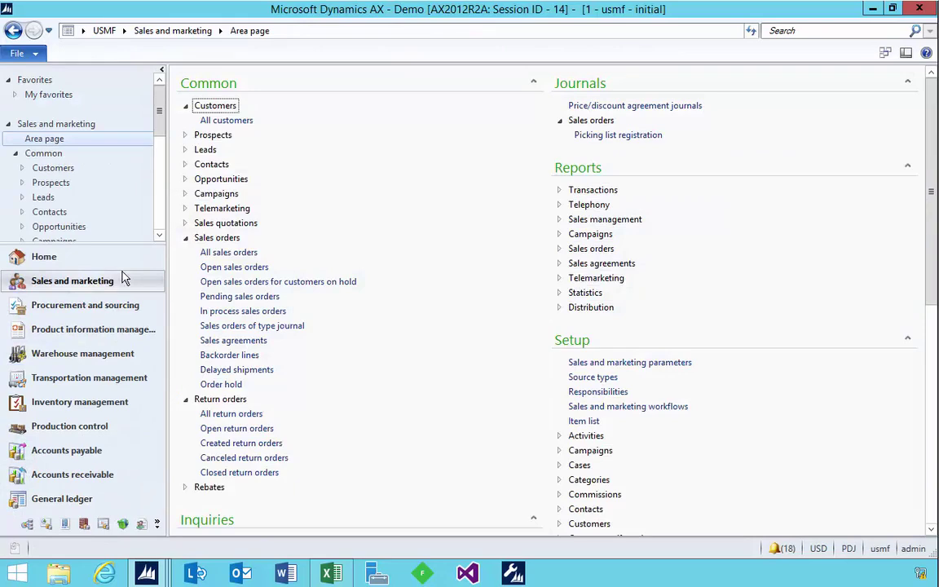
left_click(249, 252)
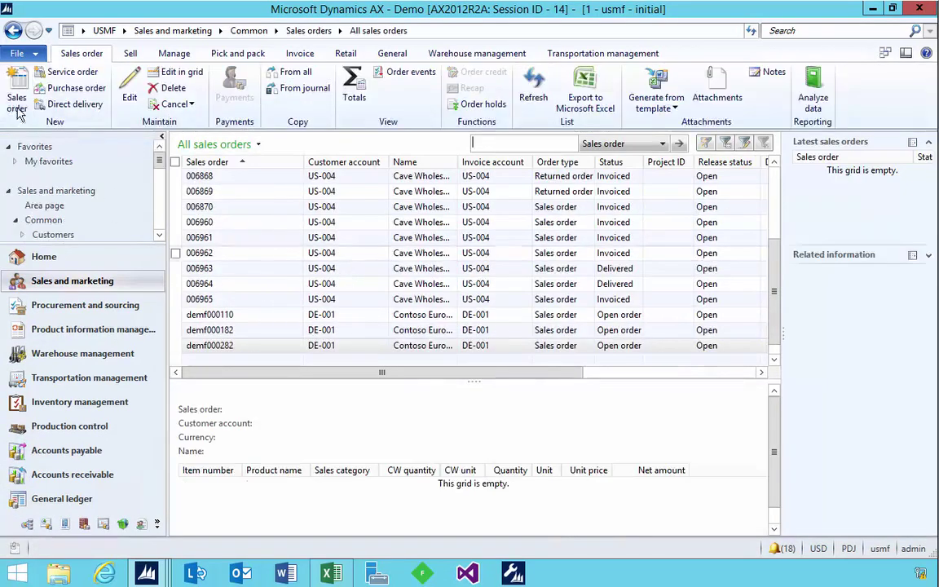
key("ctrl+n")
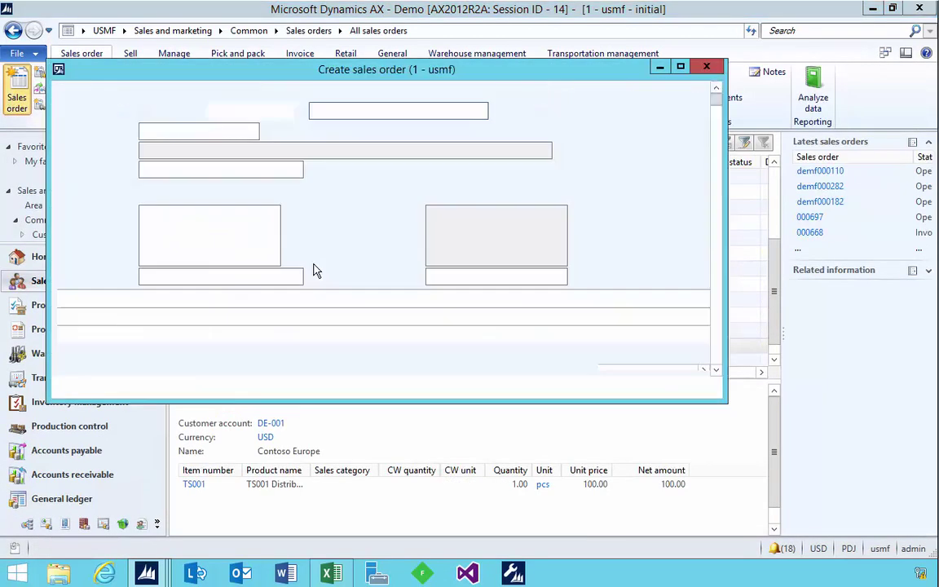
left_click(218, 132)
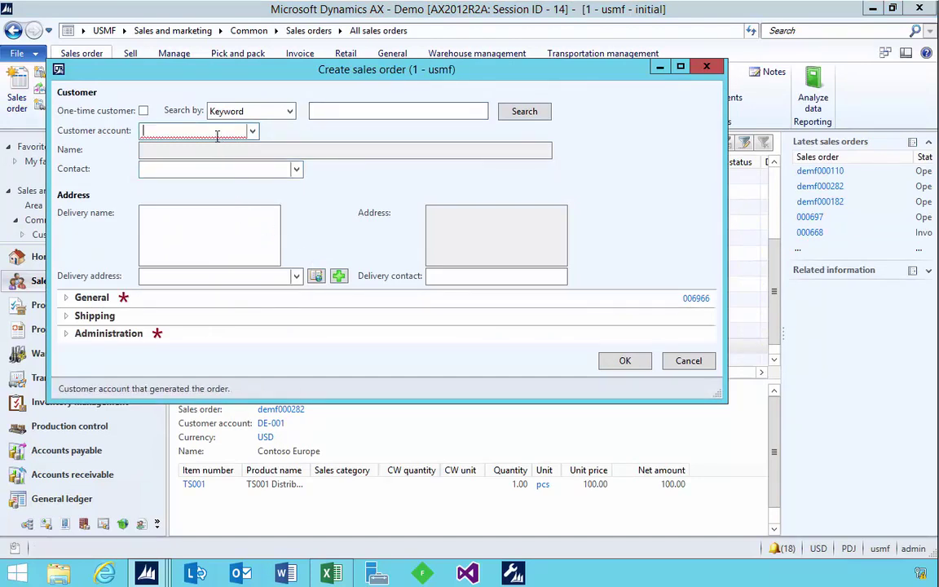
type("US-004")
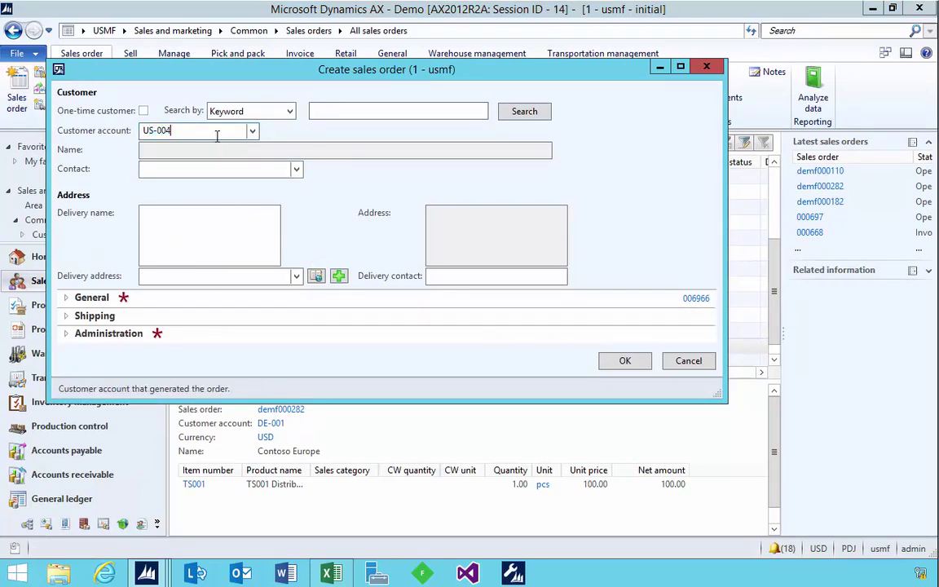
key("Tab")
left_click(624, 361)
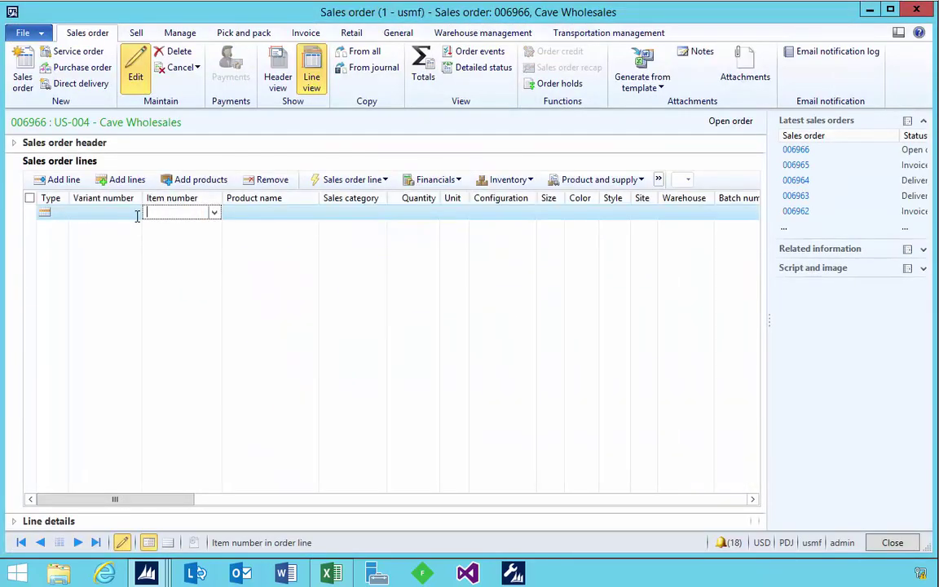
- Fill in the sales order line with item X870, warehouse 24 and a quantity of 5
type("1")
key("Tab")
left_click(513, 213)
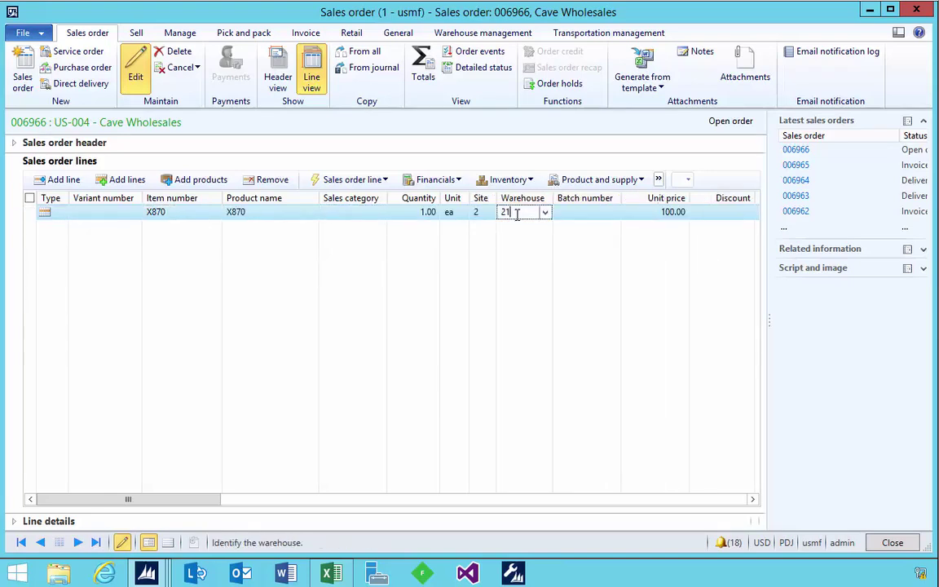
type("24")
key("Tab")
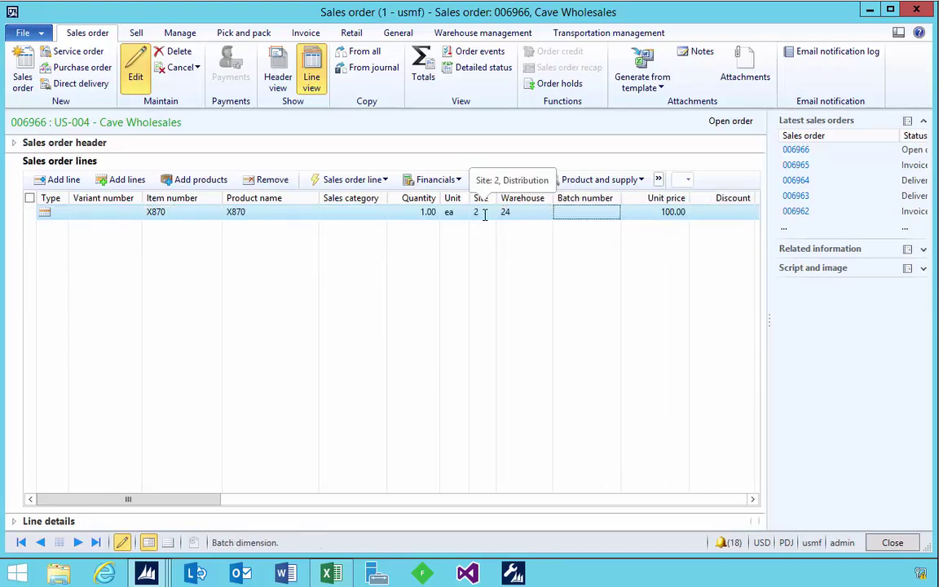
left_click(420, 212)
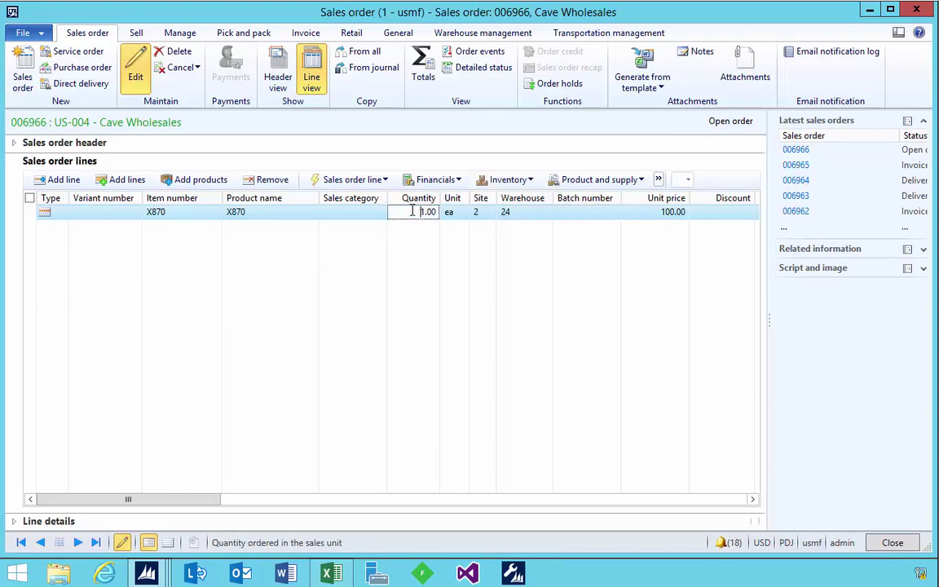
type("5")
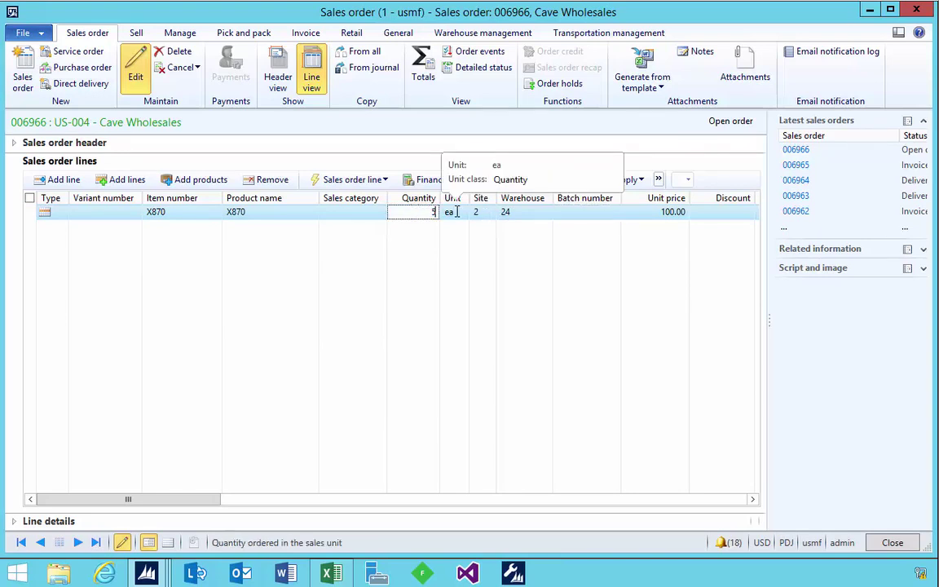
key("Tab")
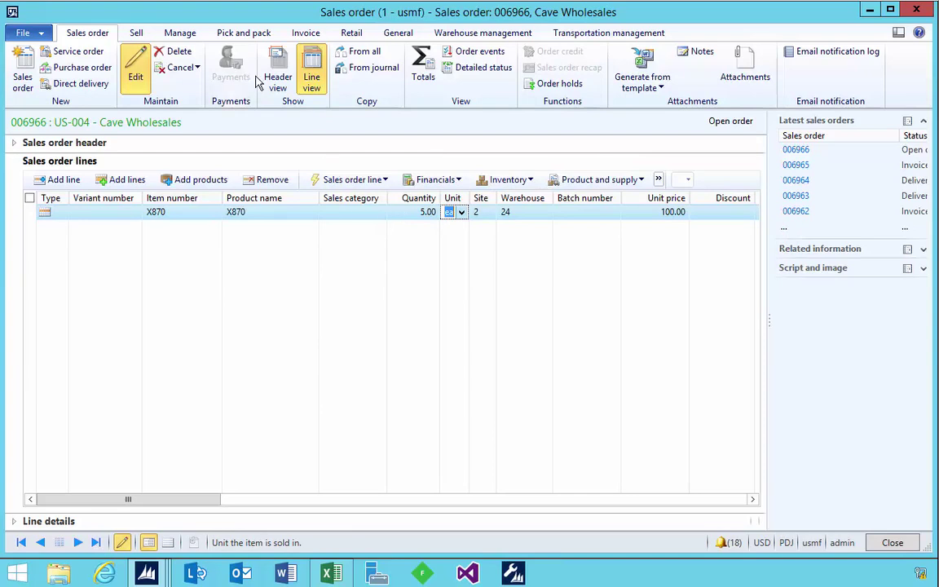
- Post the sales order confirmation for the Cave Wholesales order
left_click(136, 33)
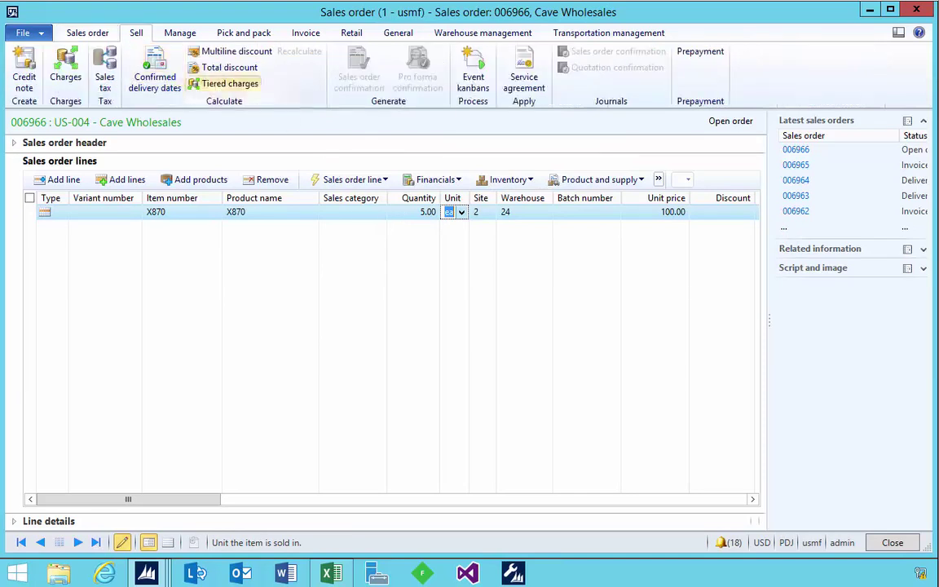
left_click(365, 214)
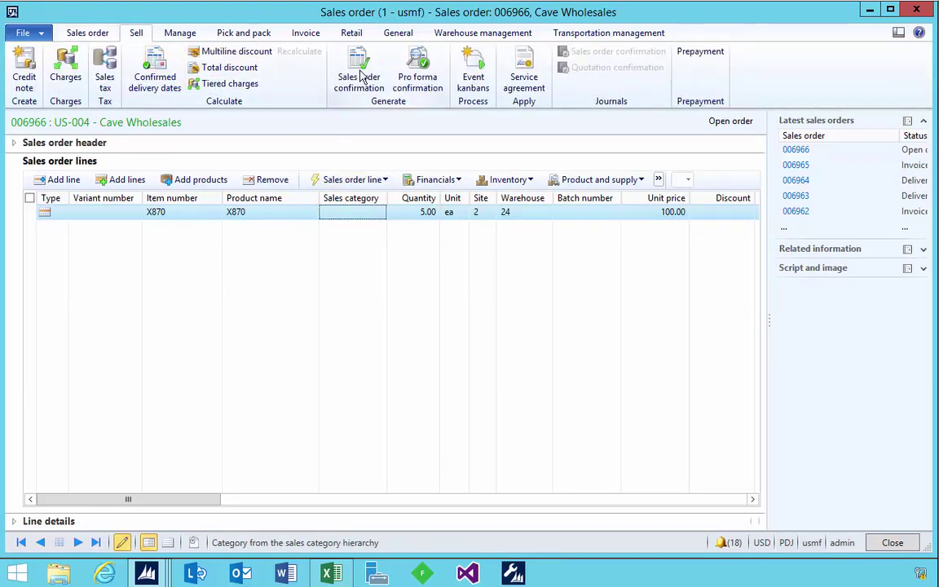
left_click(360, 79)
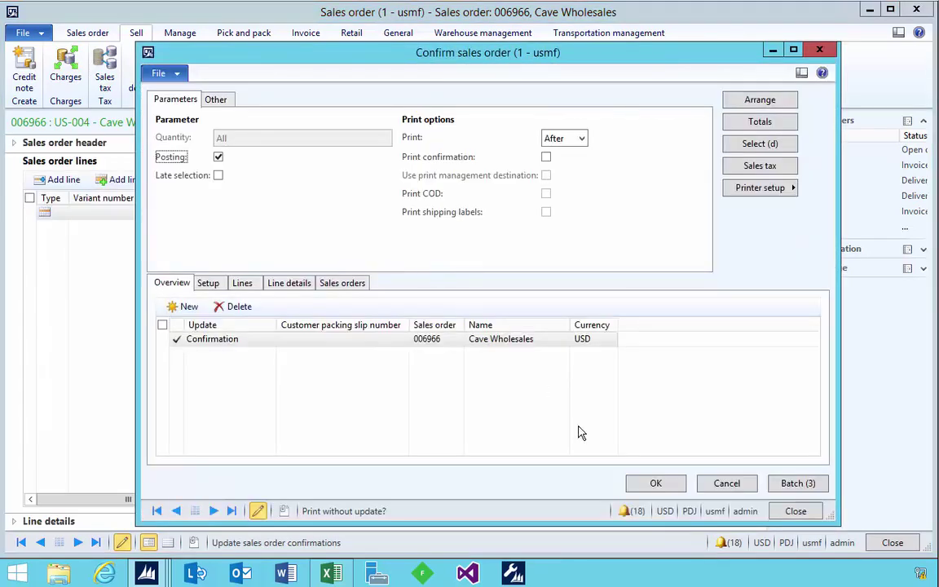
left_click(654, 484)
left_click(504, 345)
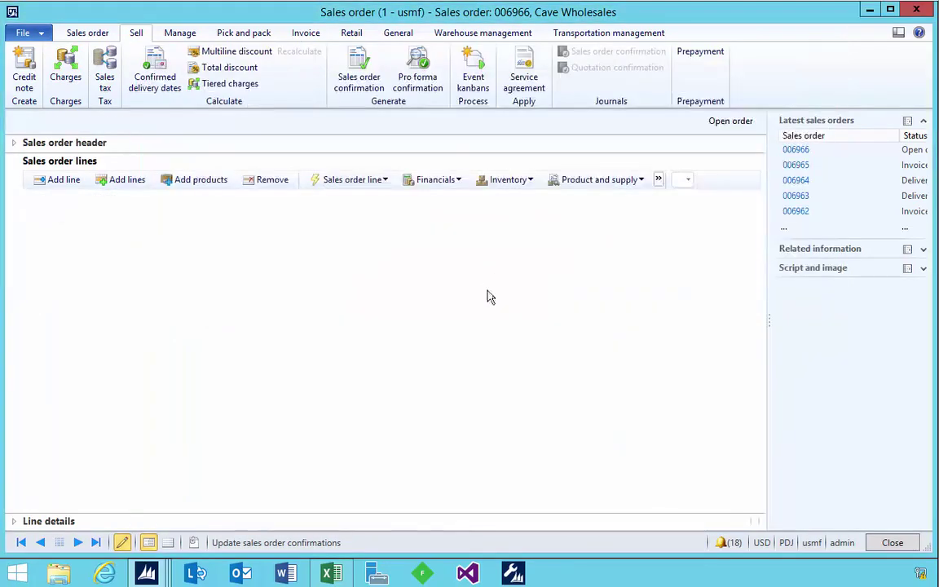
- Post the picking list for the full quantity of the sales order
left_click(253, 36)
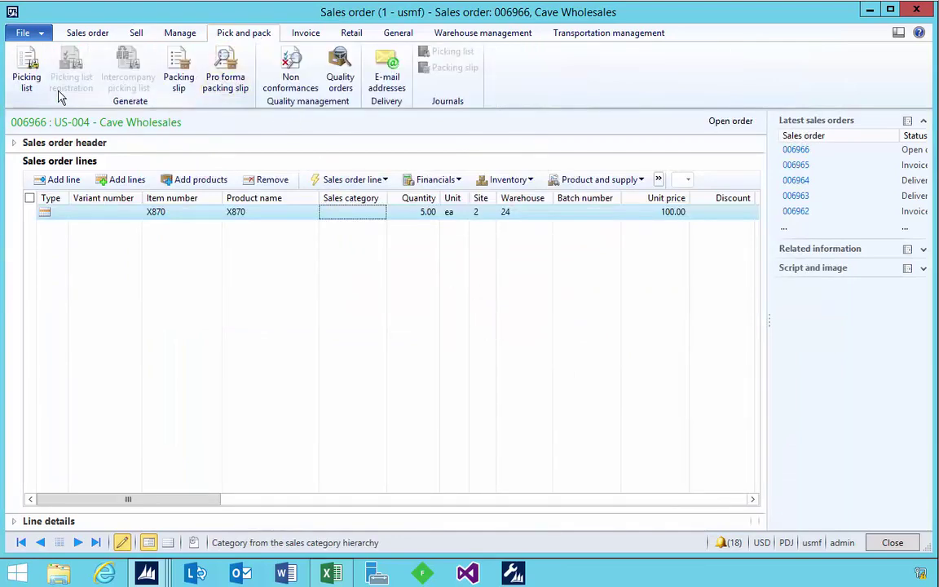
left_click(36, 73)
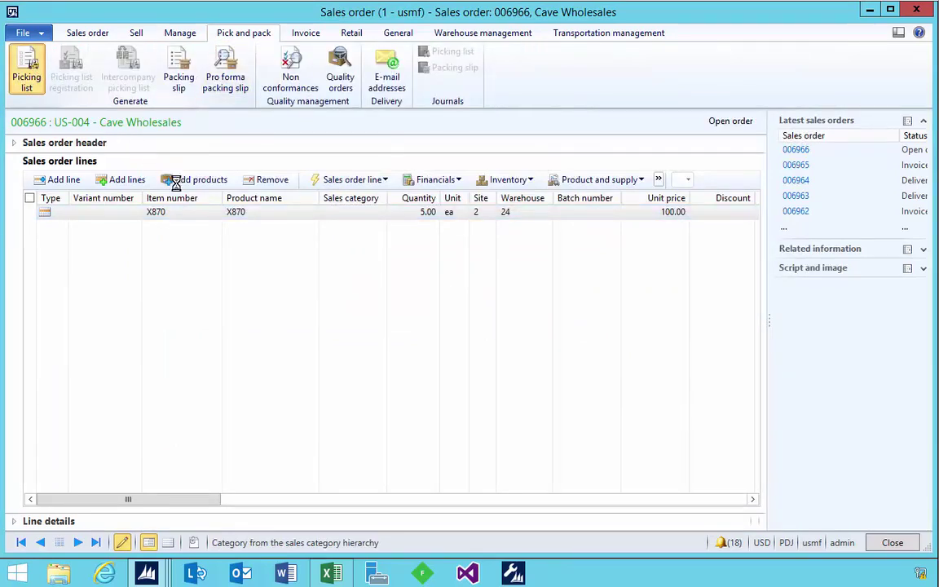
left_click(661, 493)
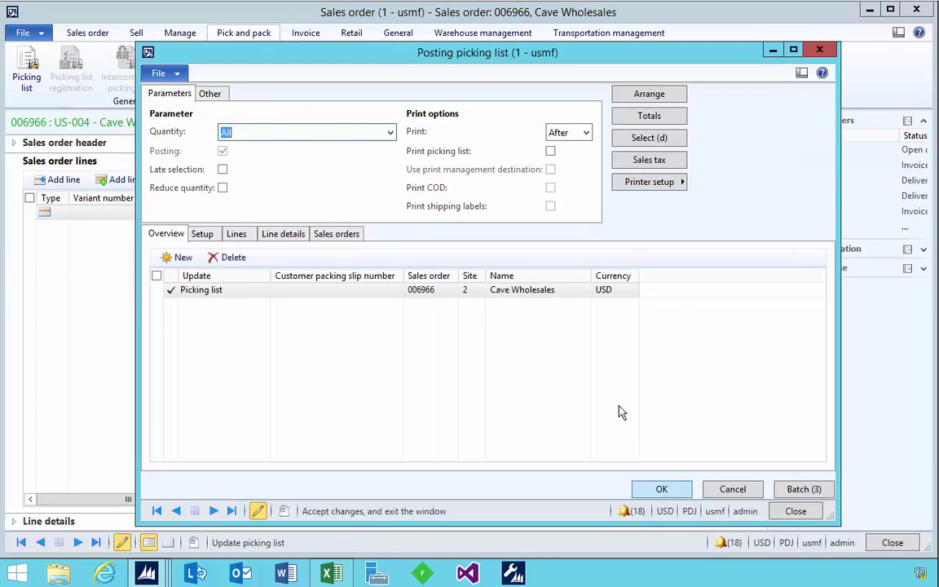
left_click(481, 342)
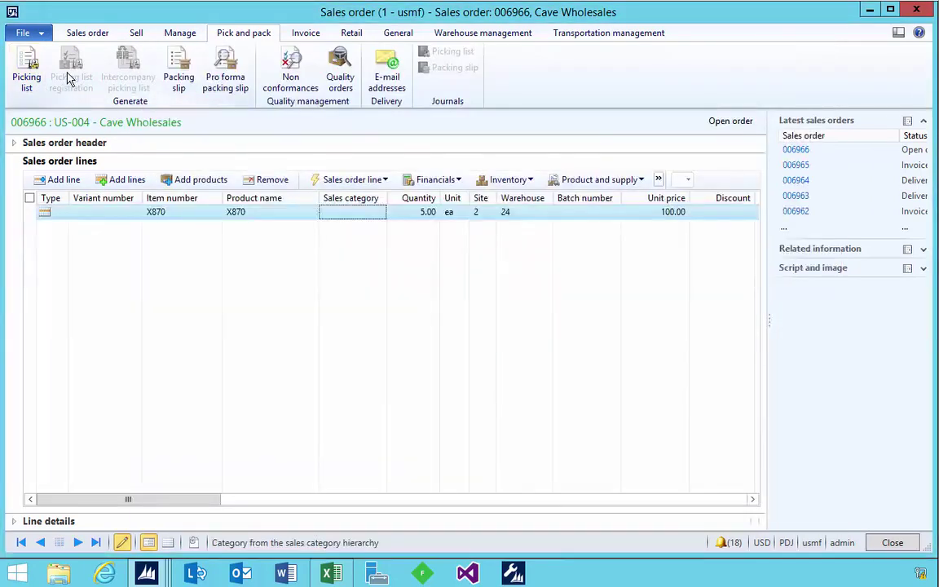
- Register the order's picking list by updating all its lines, and return to the sales order
left_click(71, 79)
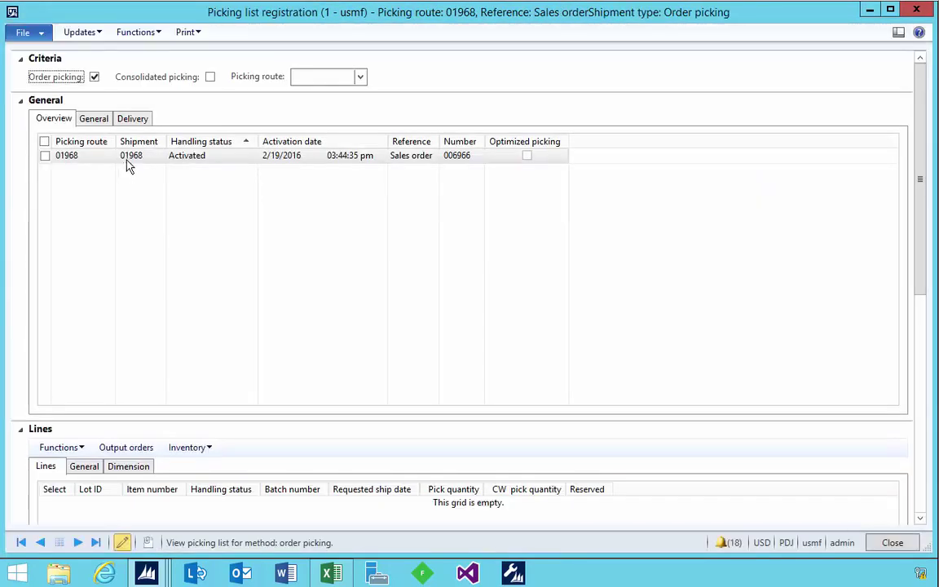
left_click(84, 33)
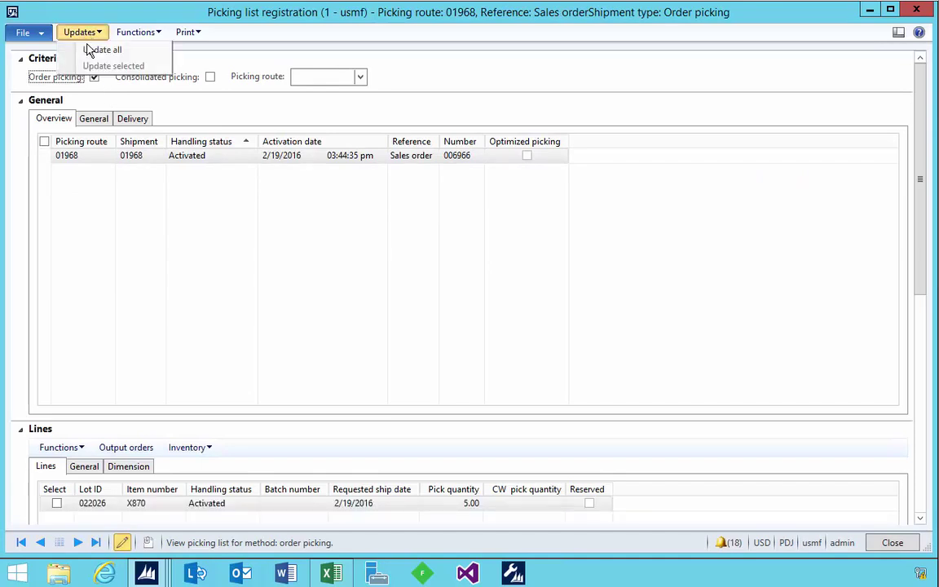
left_click(90, 50)
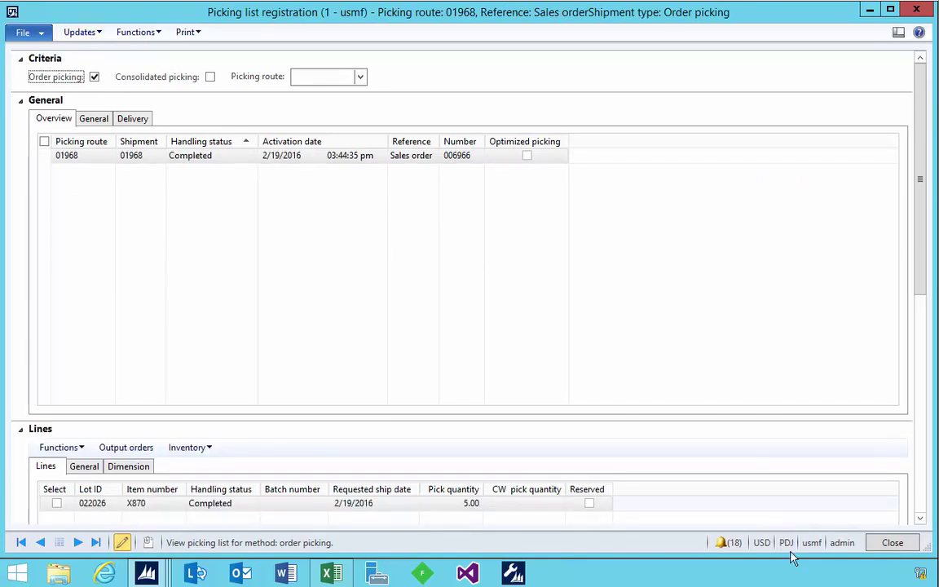
left_click(892, 543)
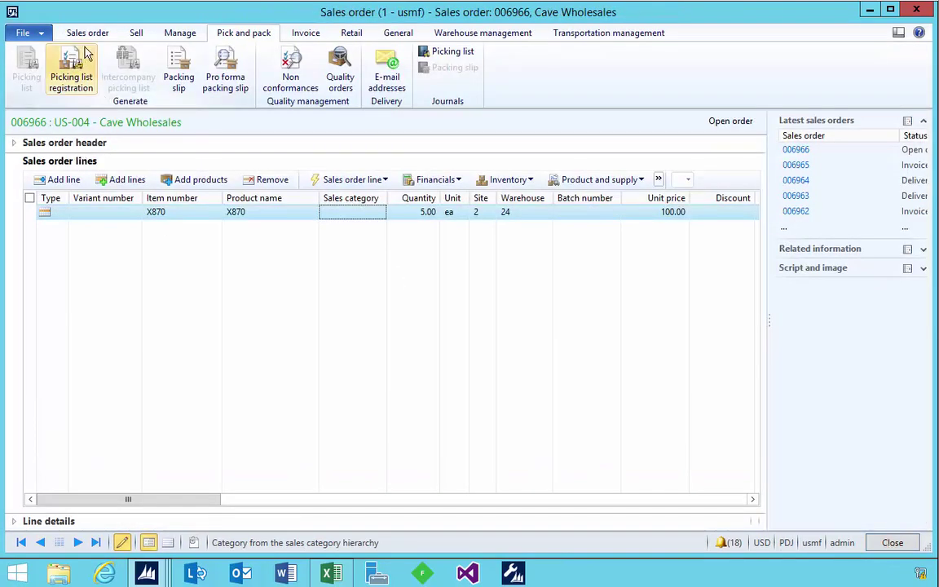
- Post the packing slip for the picked quantity of the Cave Wholesales sales order
left_click(176, 76)
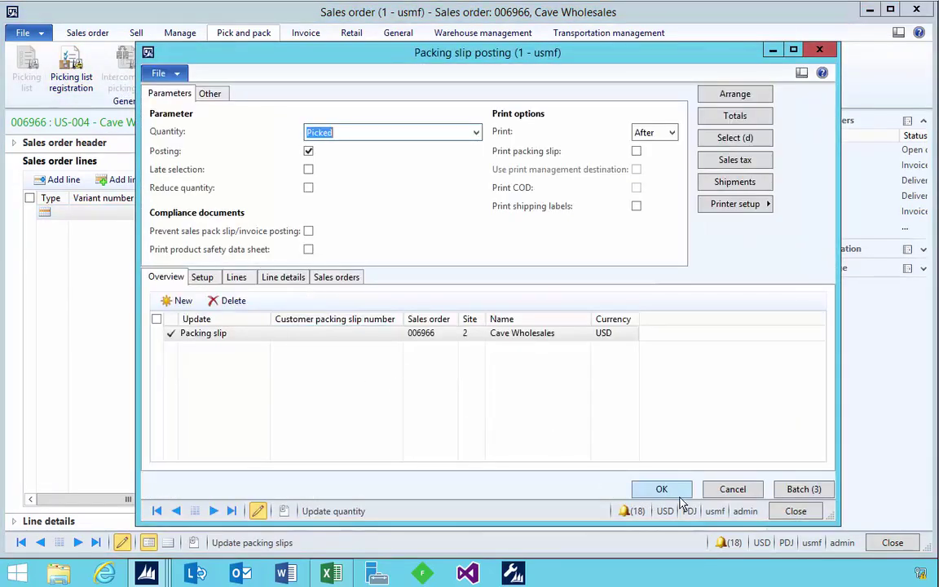
left_click(670, 483)
left_click(491, 336)
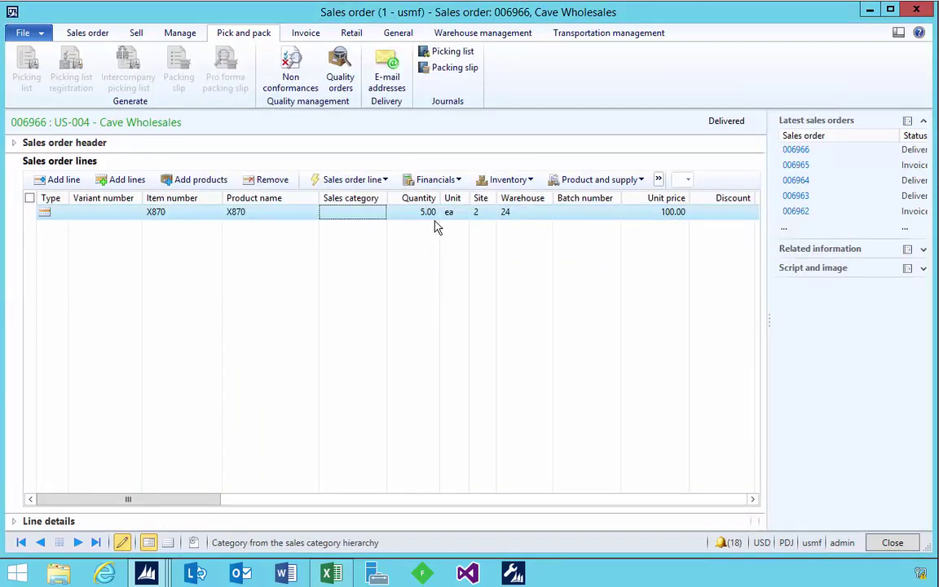
- Look up the voucher transactions of the order's packing slip and check the amount posted to Finished Goods Inventory
left_click(428, 213)
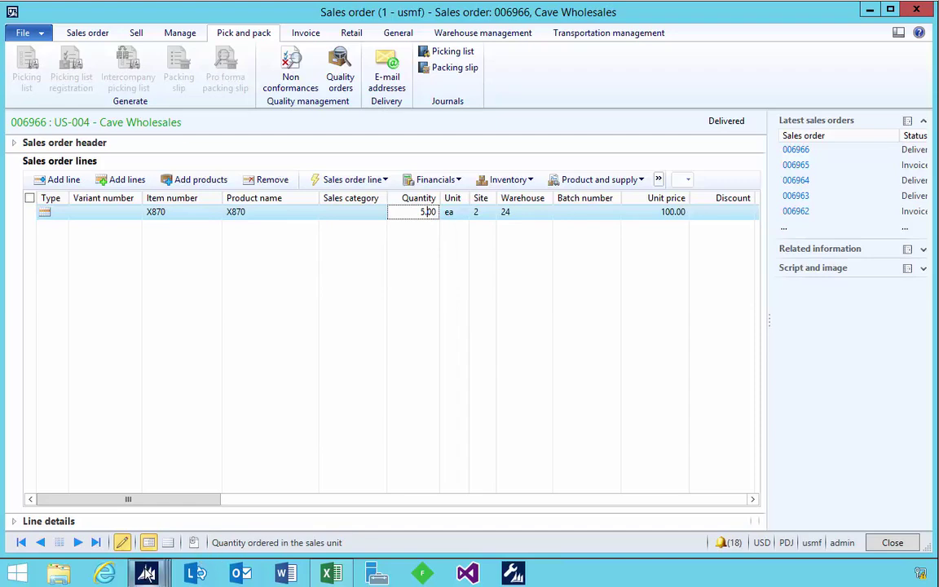
mouse_move(147, 573)
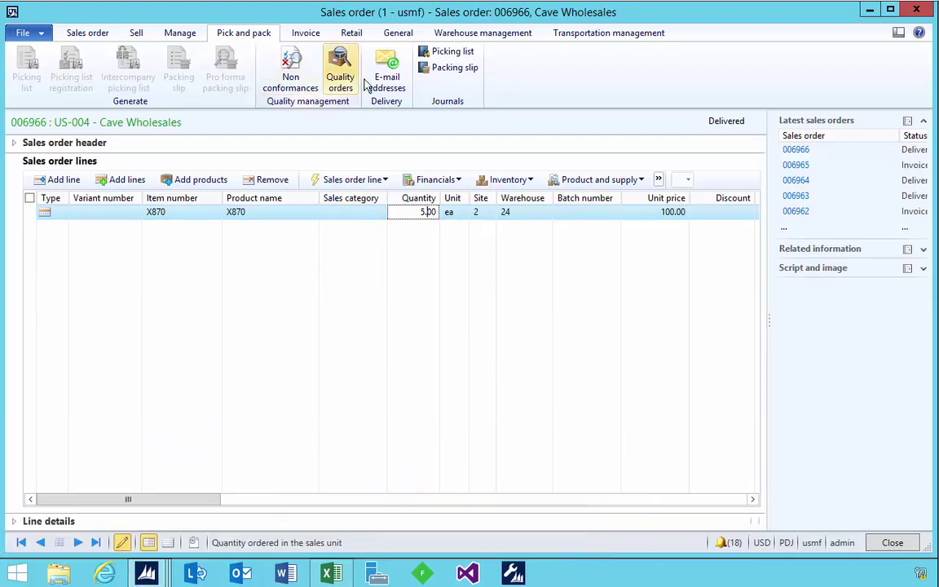
left_click(454, 72)
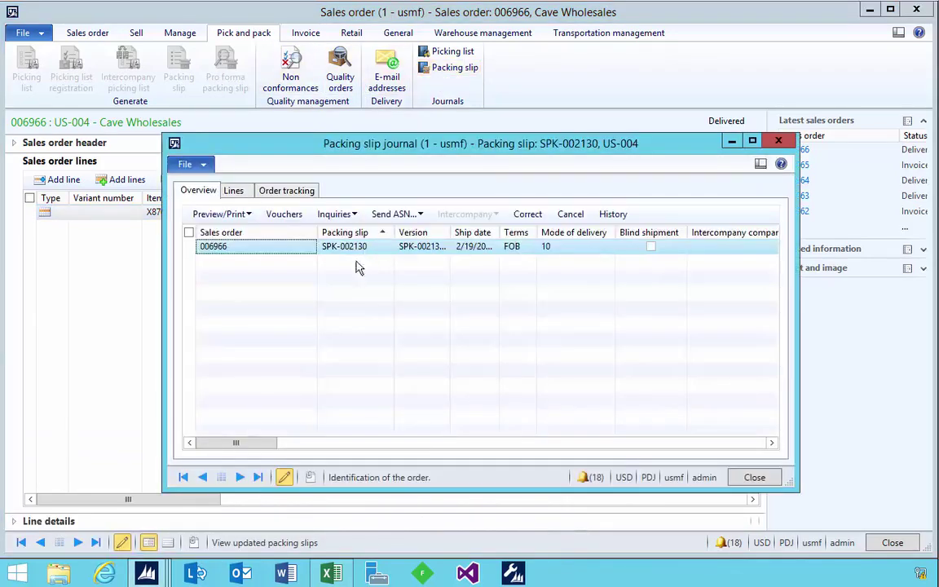
left_click(284, 213)
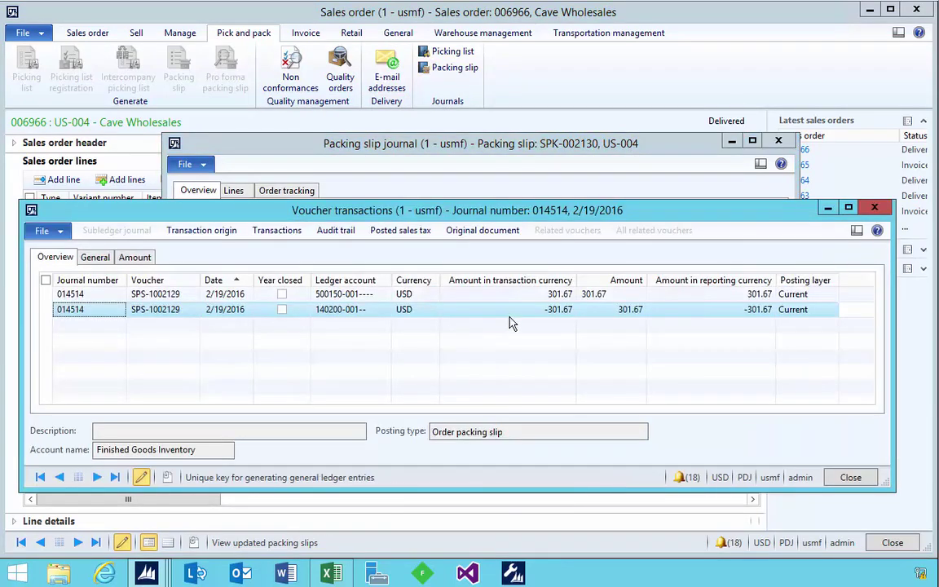
left_click(558, 318)
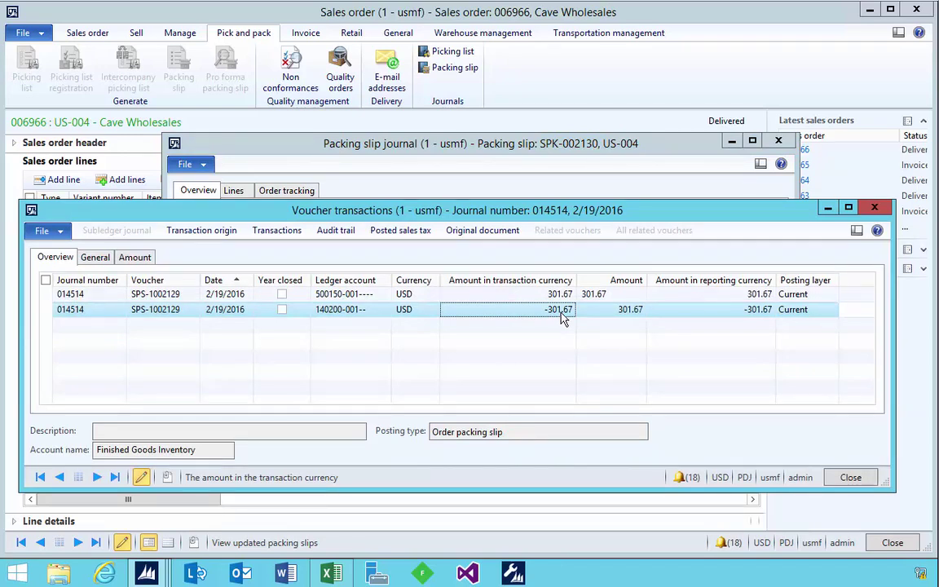
- Switch to the CostPriceCalc workbook in Excel and enter a Financial line in row 7 with quantity 5 and price 60.33
mouse_move(331, 576)
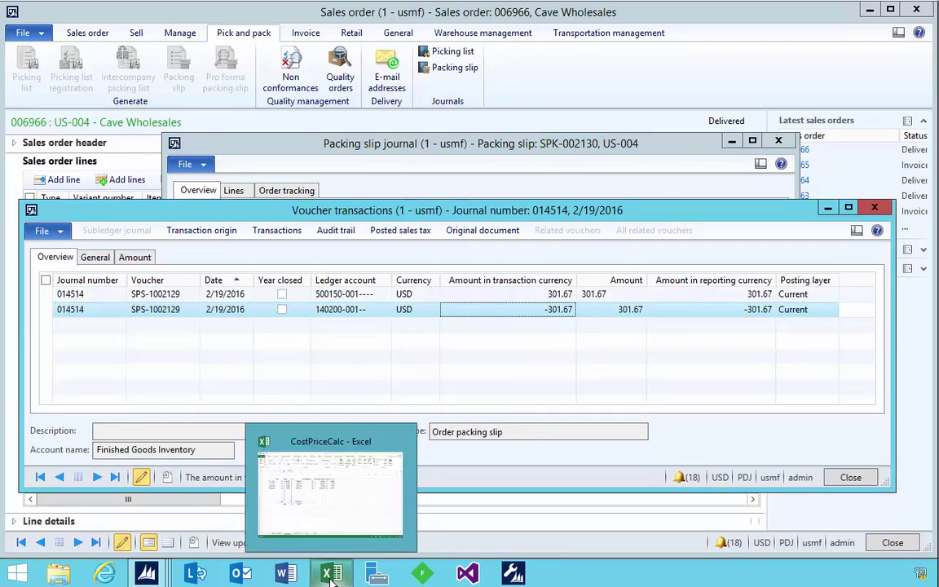
left_click(294, 458)
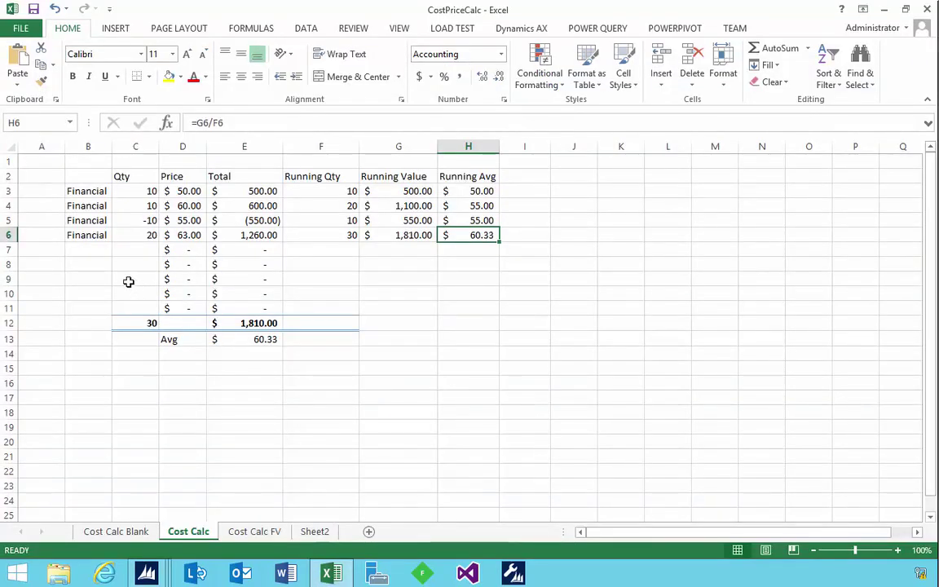
left_click(93, 249)
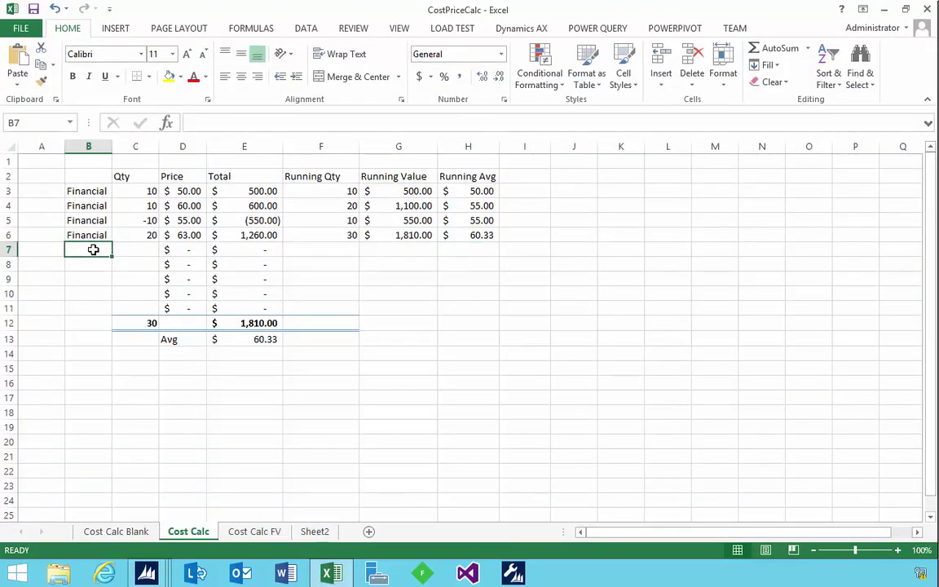
type("Financial")
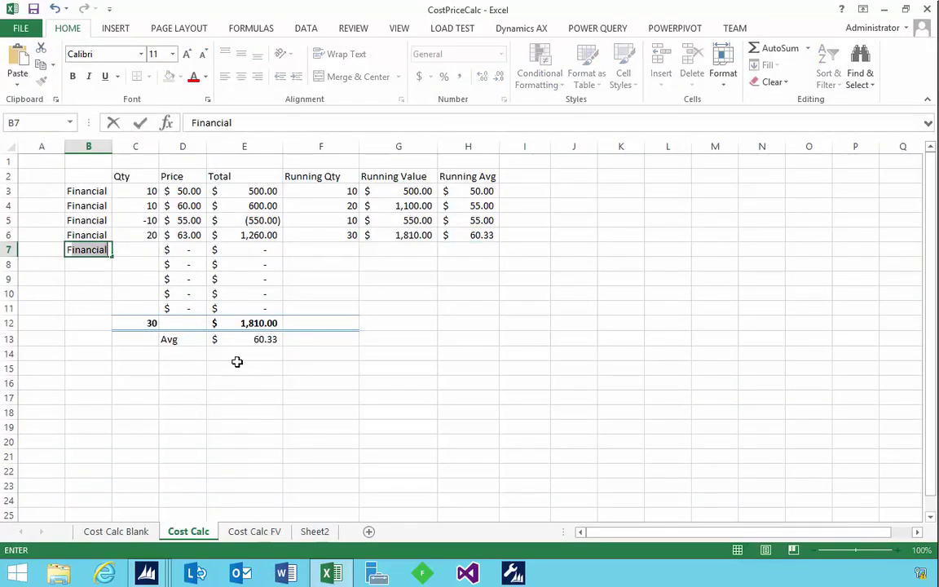
left_click(141, 250)
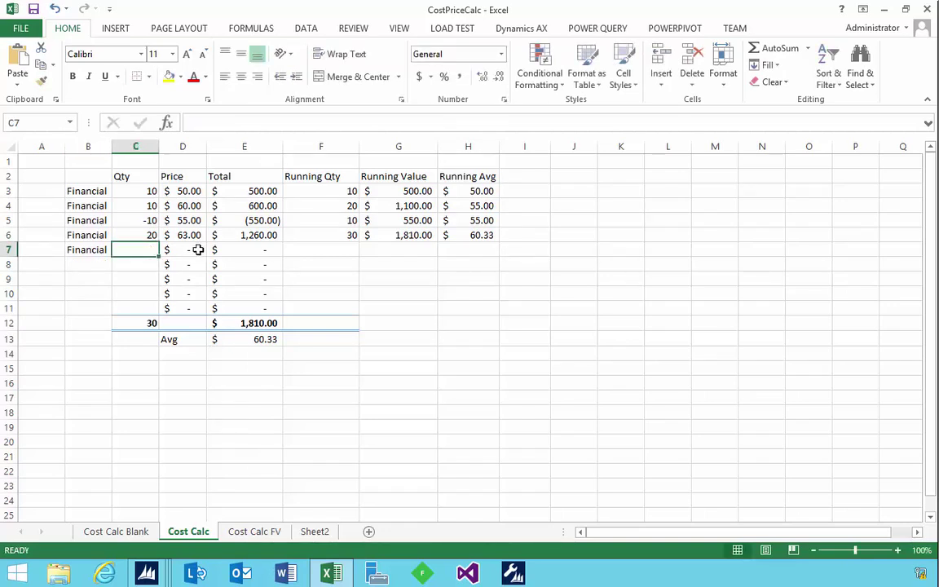
type("5")
left_click(198, 249)
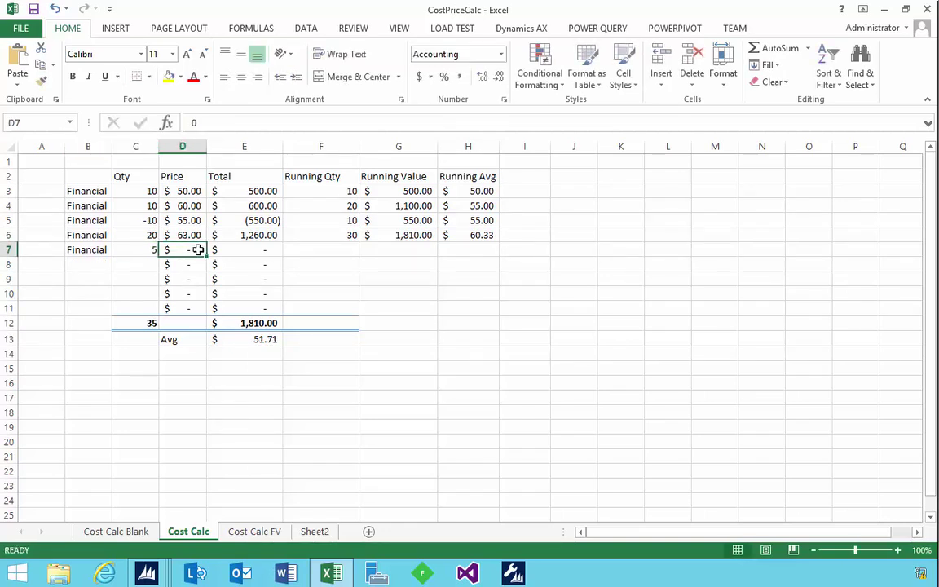
type("60.3")
key("Right")
key("Right")
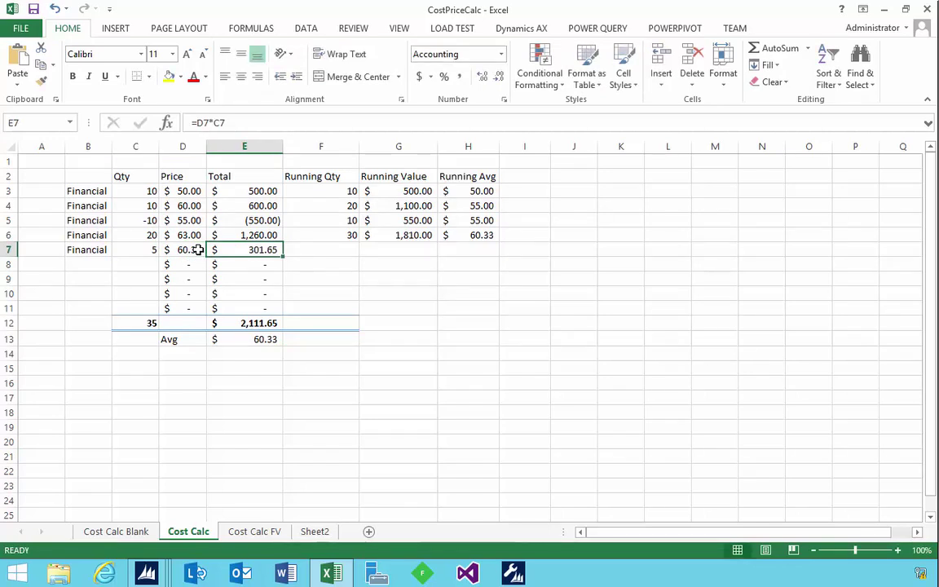
- Fill the Running Qty, Running Value and Running Avg formulas down from row 6 to row 7
key("Up")
key("shift+Right")
key("shift+Right")
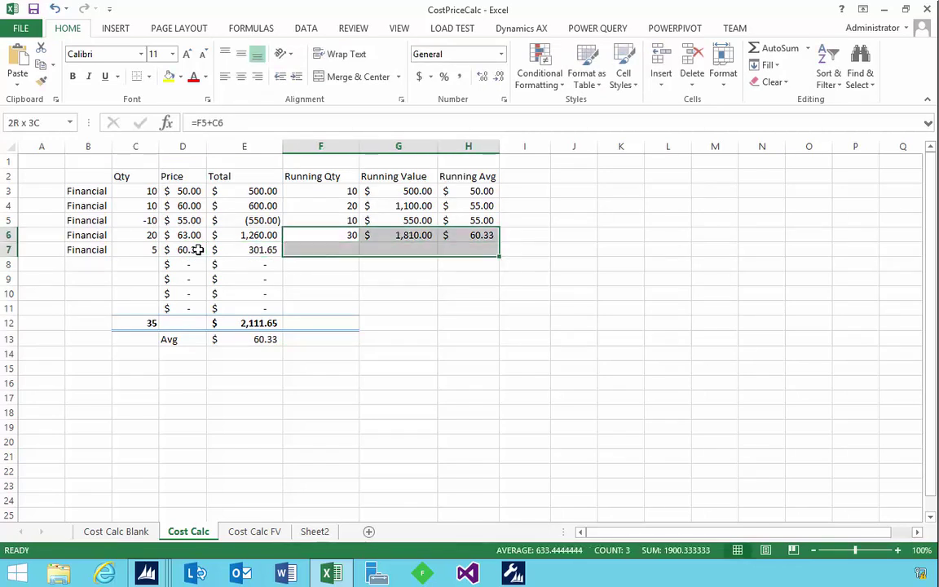
key("shift+Down")
key("ctrl+d")
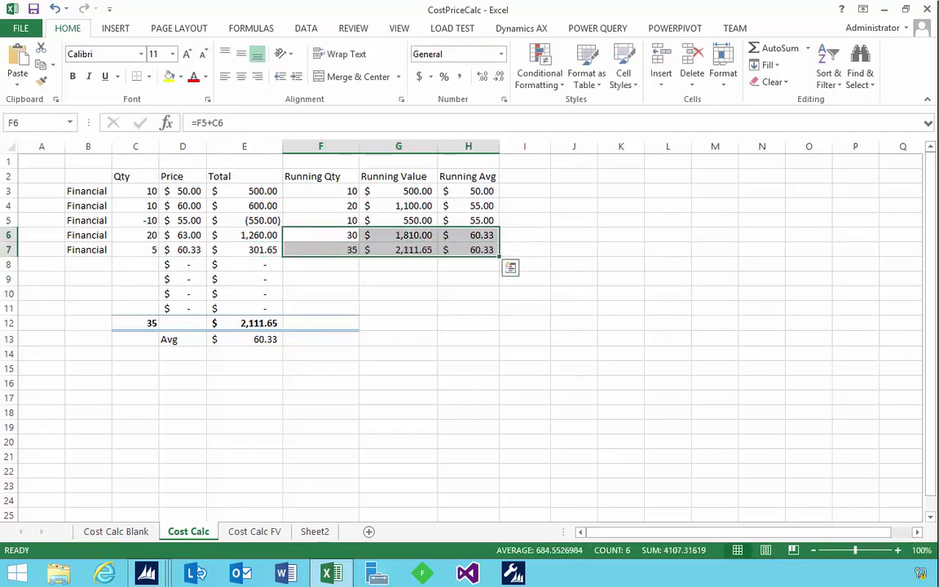
- Compare the total in row 7 with the amount in the packing slip's voucher transactions, and return to the workbook
key("Left")
key("Down")
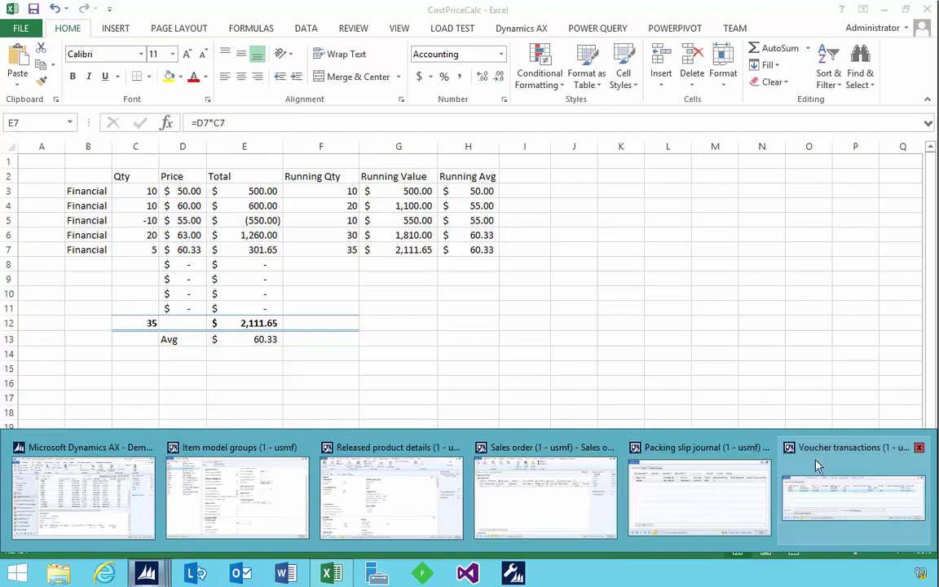
left_click(848, 495)
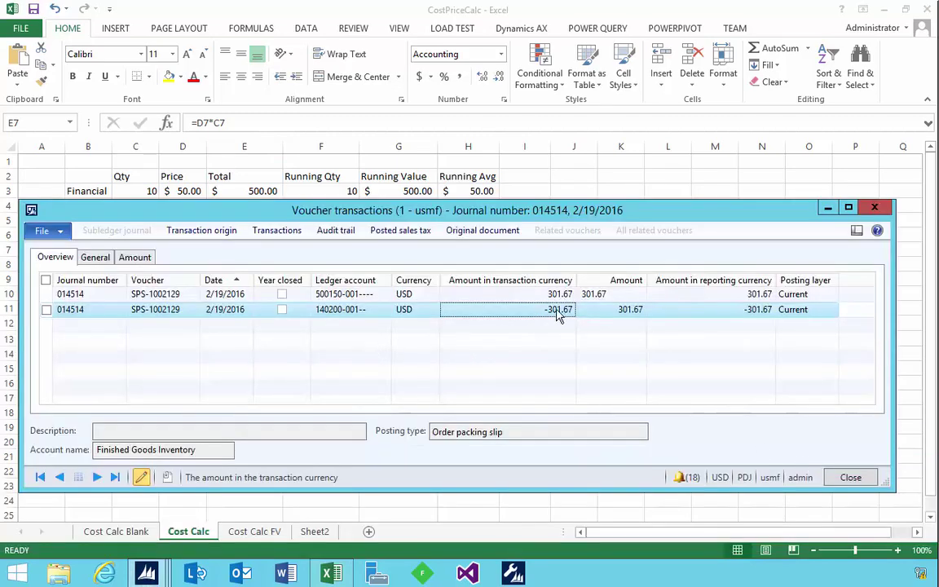
left_click(579, 15)
- Show the Running Avg values in H3:H7 with four decimal places
left_click_drag(490, 251, 480, 189)
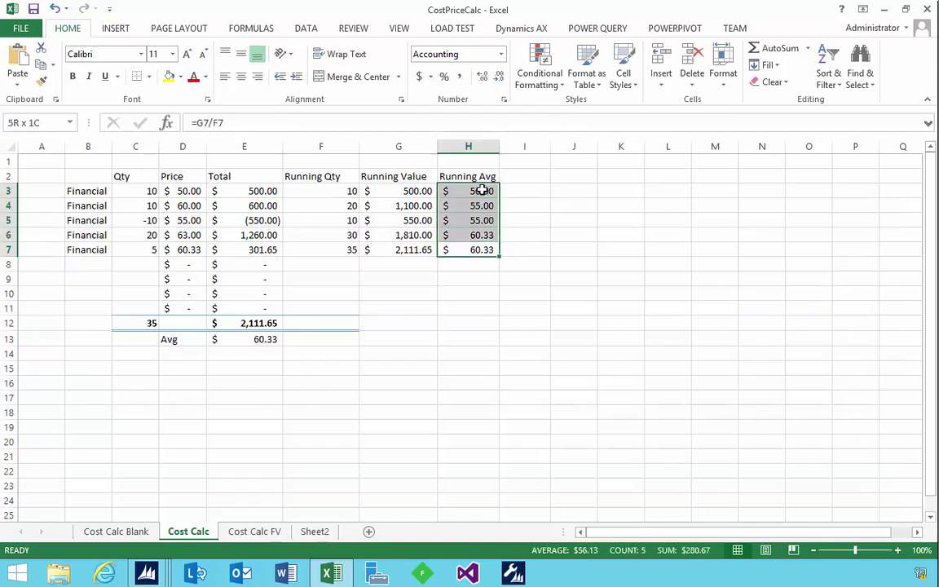
left_click(482, 76)
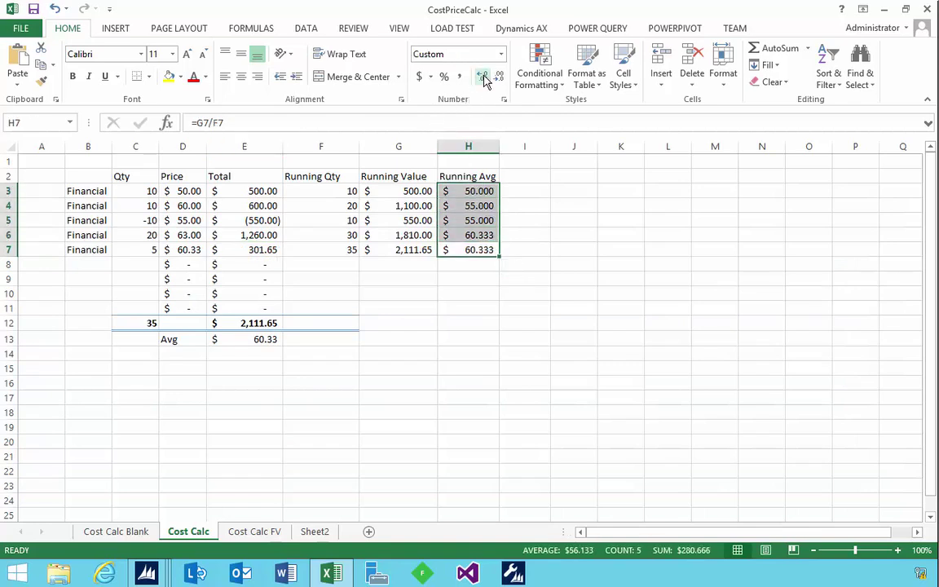
left_click(482, 77)
left_click(467, 235)
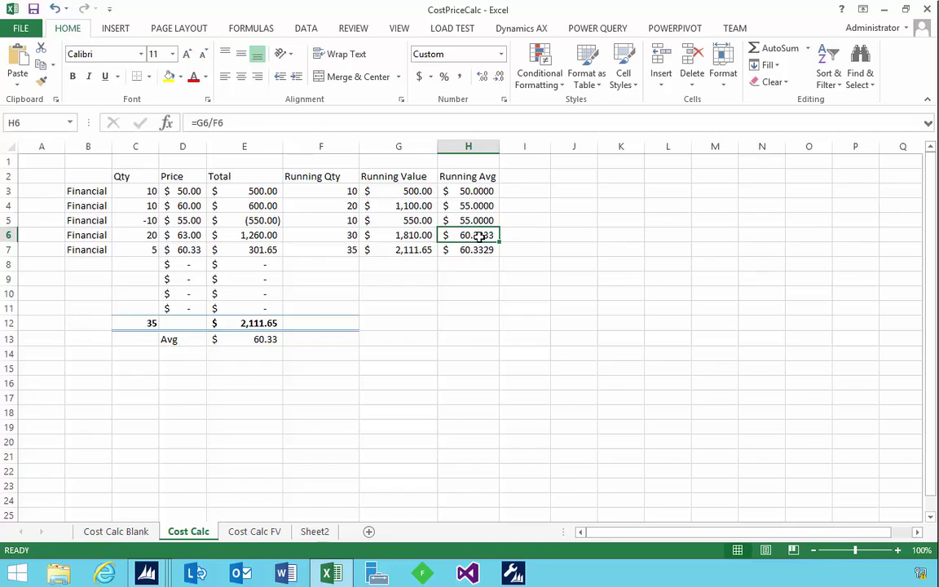
- Set the price in row 7 to 60.333
left_click(193, 248)
type("60.")
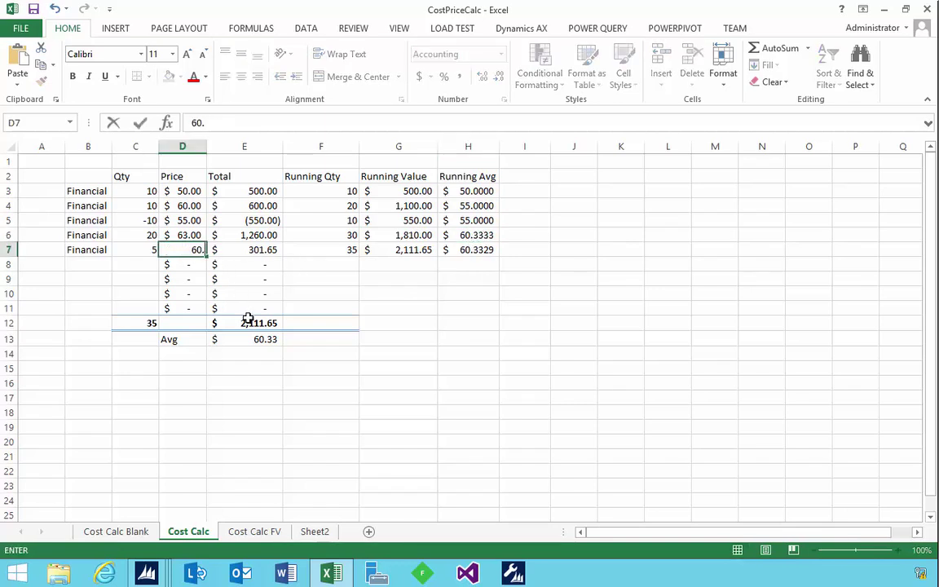
type("333")
key("Return")
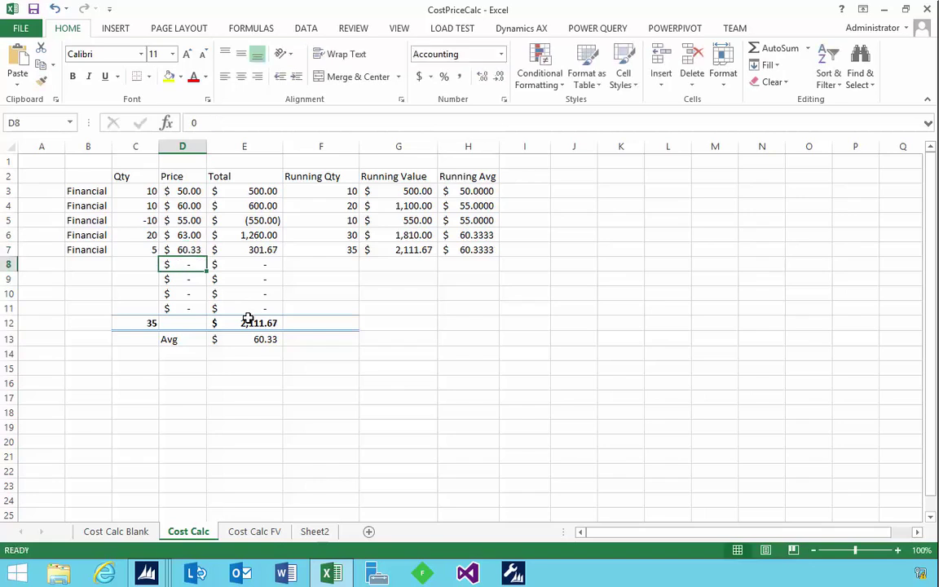
key("Up")
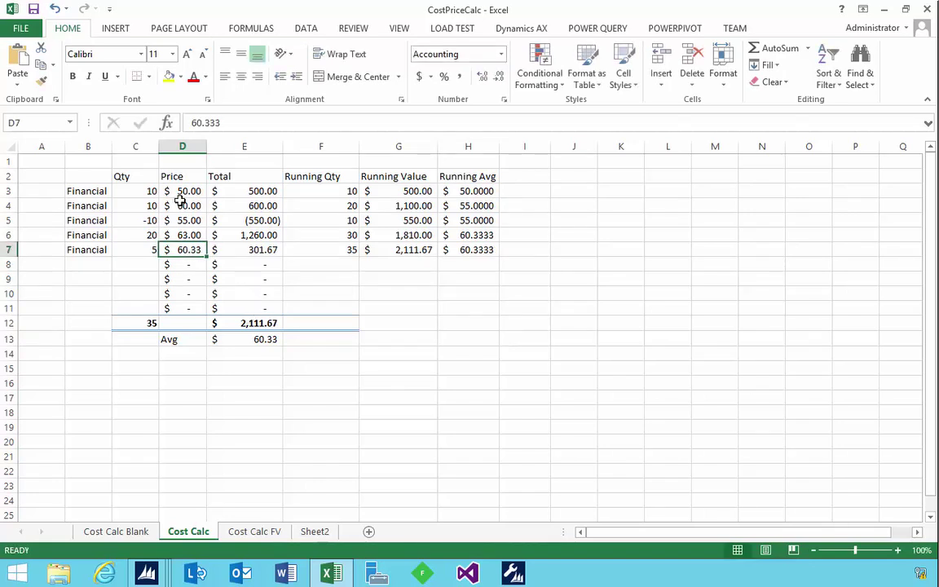
- Show the Price column values with three decimal places and widen the column
left_click_drag(181, 191, 186, 320)
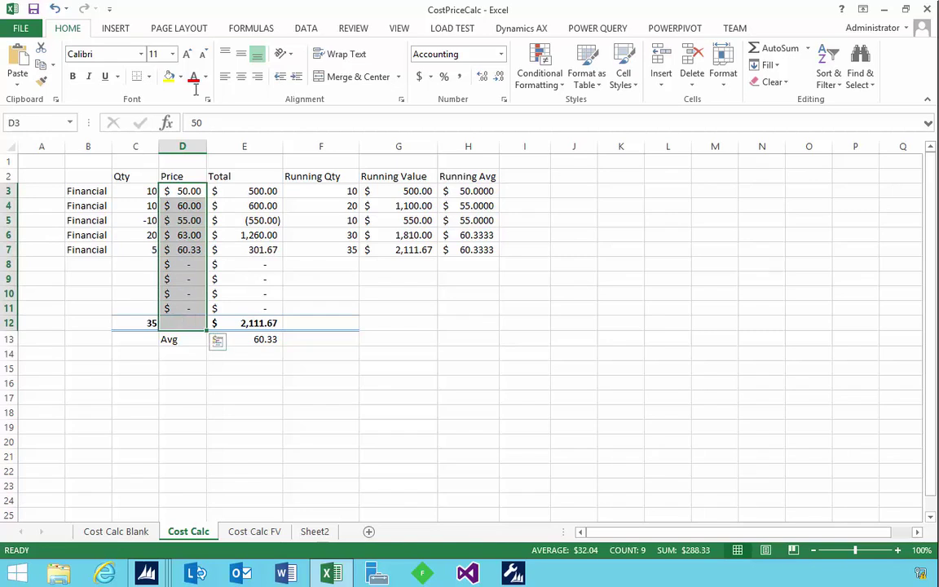
left_click(482, 77)
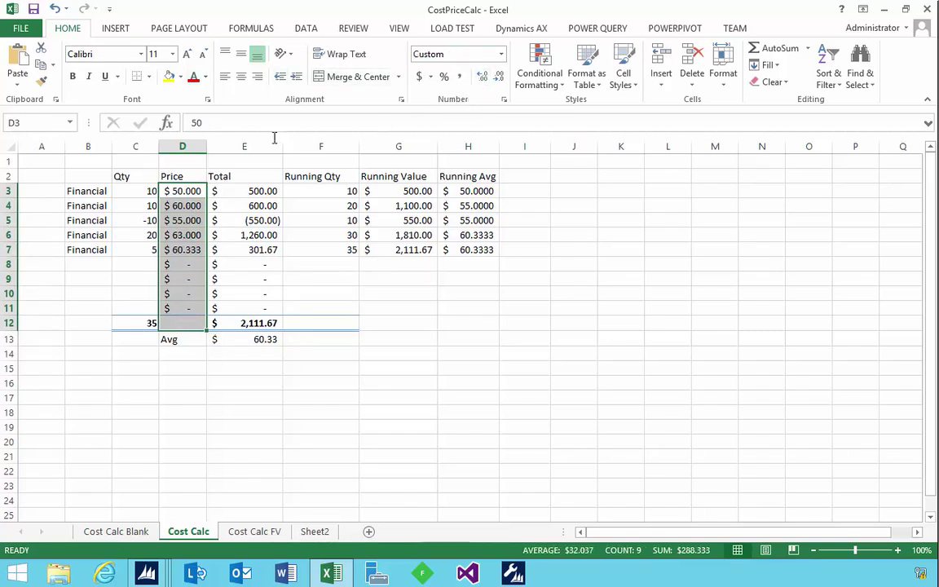
left_click_drag(206, 145, 230, 145)
left_click(207, 249)
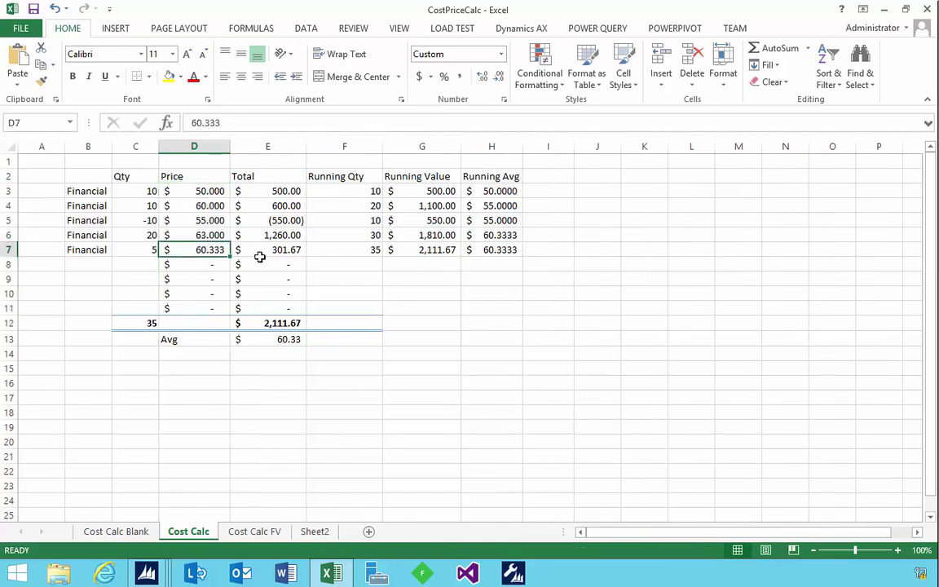
- Check the recalculated row 7 total against the packing slip's voucher amount, and close the voucher transactions
left_click(296, 255)
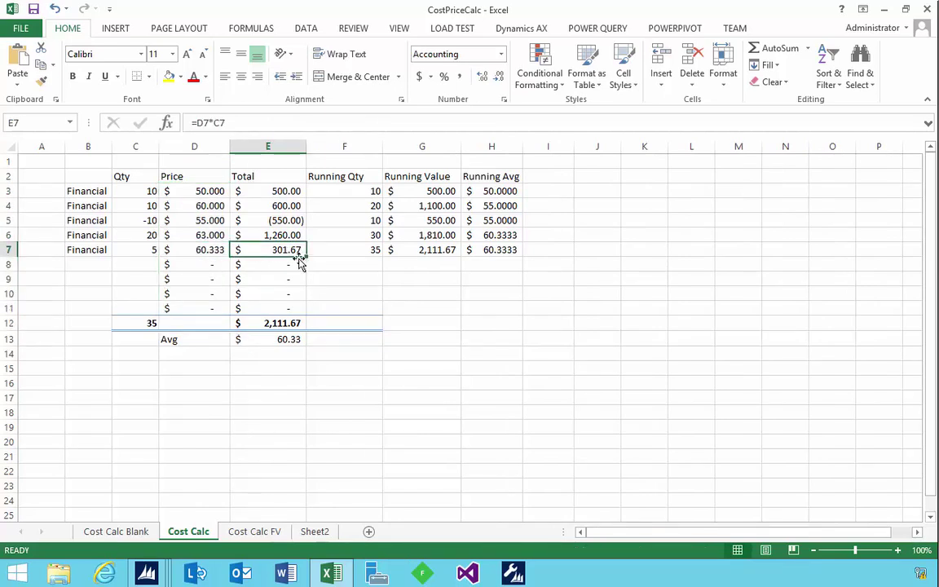
left_click(146, 573)
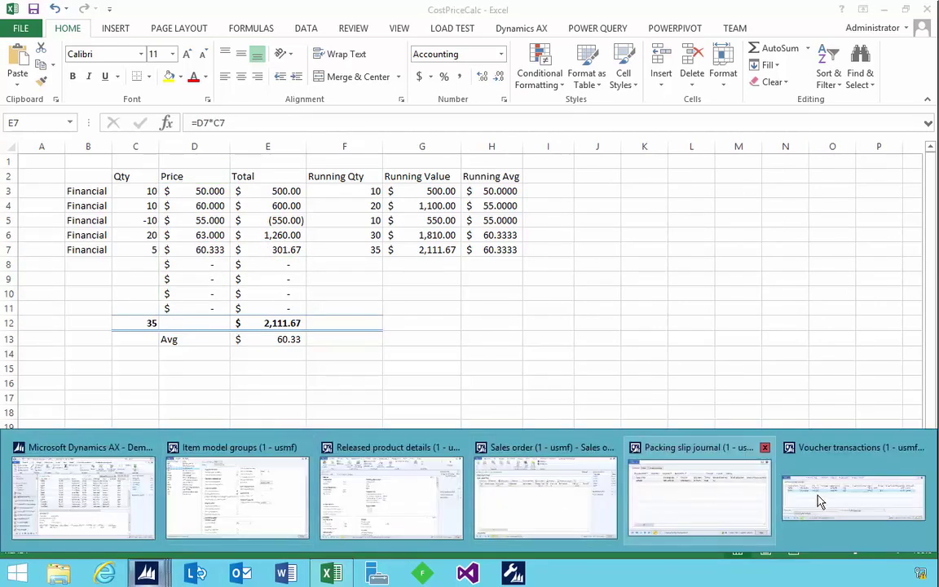
left_click(820, 501)
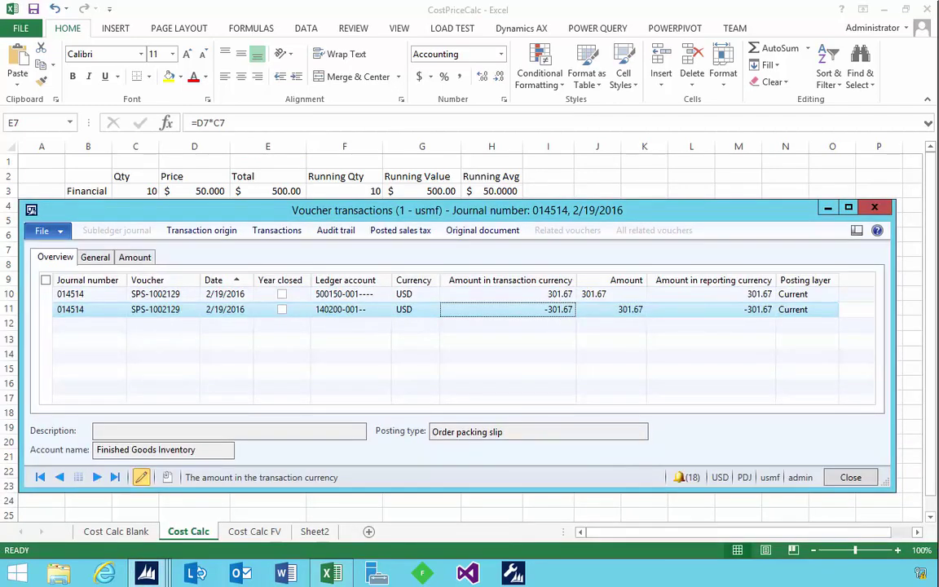
left_click(874, 208)
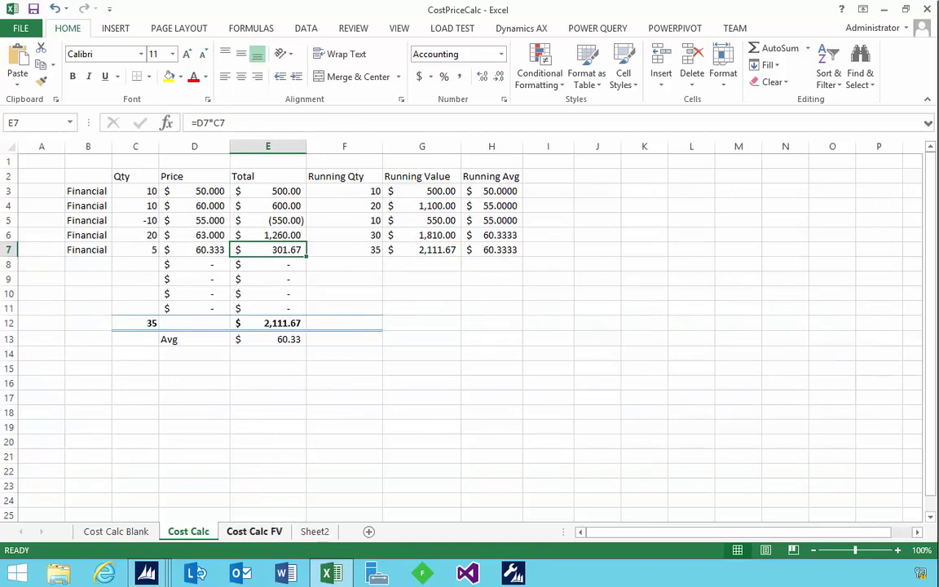
- Close the packing slip journal and bring up the invoicing functions of the Cave Wholesales sales order in Dynamics AX
mouse_move(147, 573)
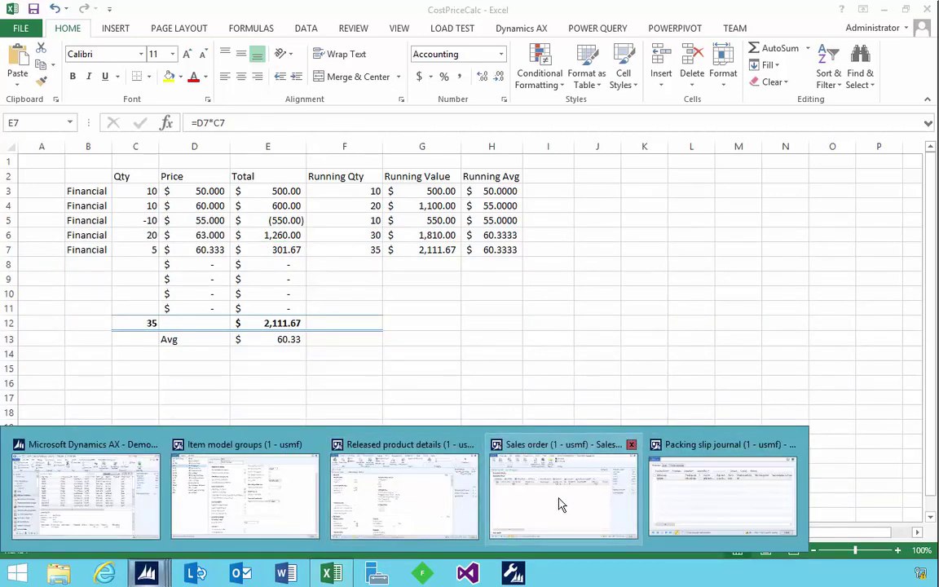
left_click(790, 445)
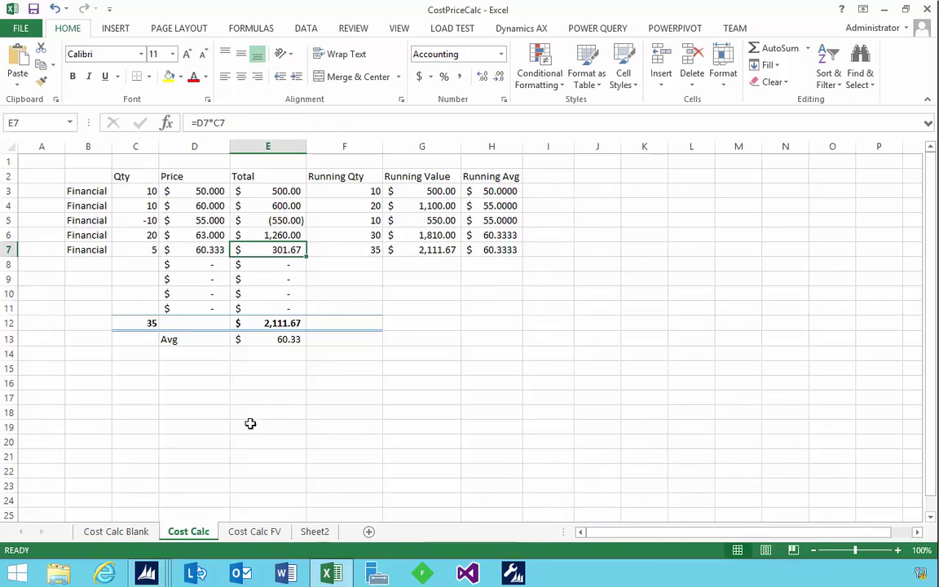
left_click(147, 573)
left_click(603, 502)
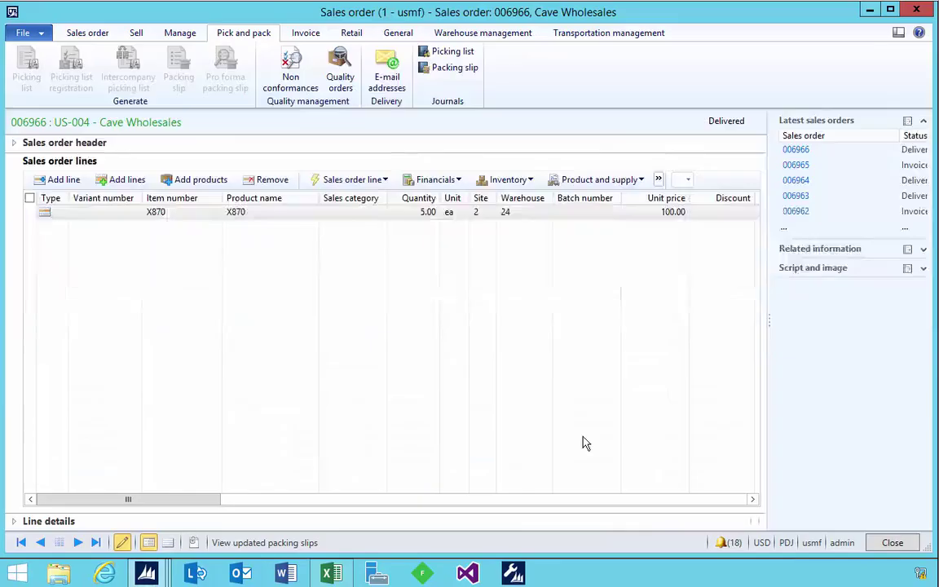
left_click(305, 32)
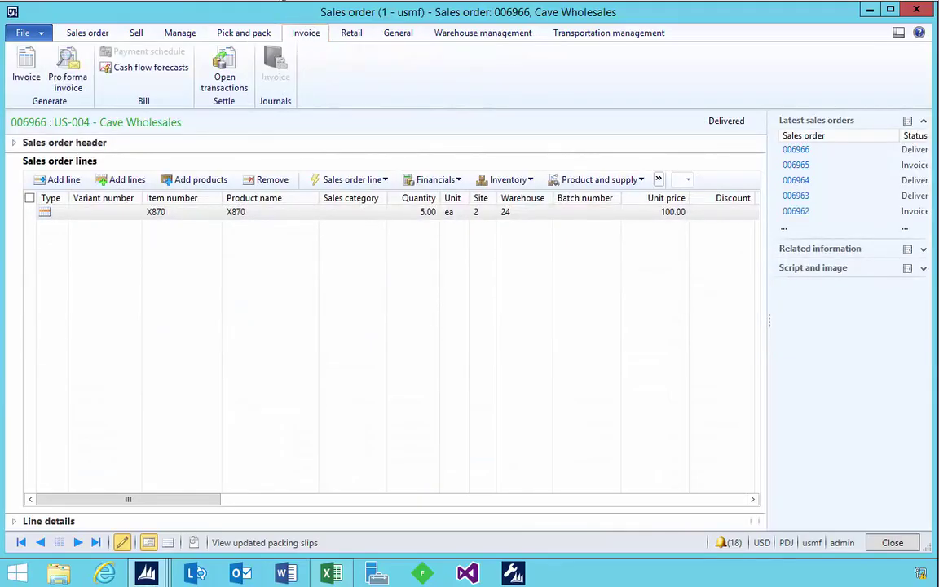
- Post the invoice for the Cave Wholesales sales order based on its packing slip quantity
left_click(18, 76)
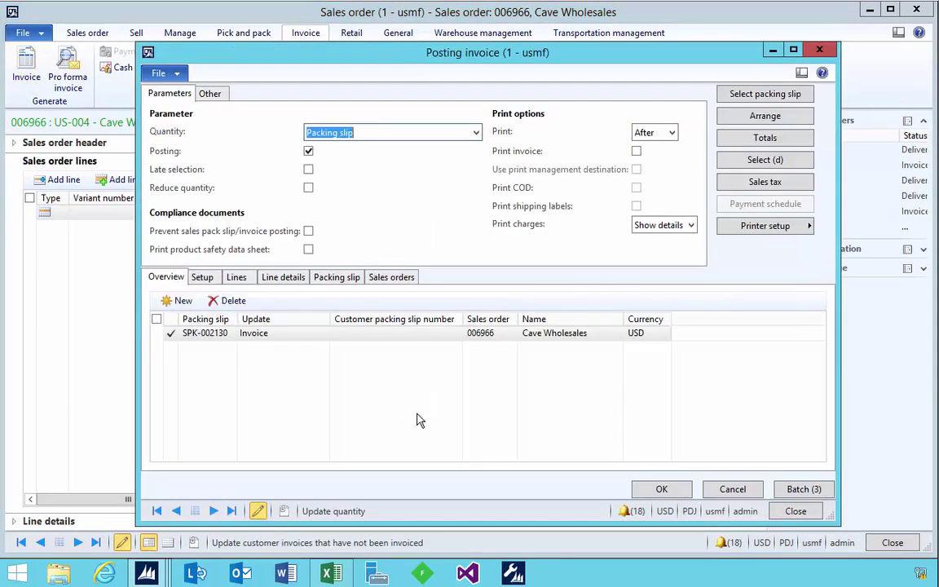
left_click(661, 490)
left_click(488, 336)
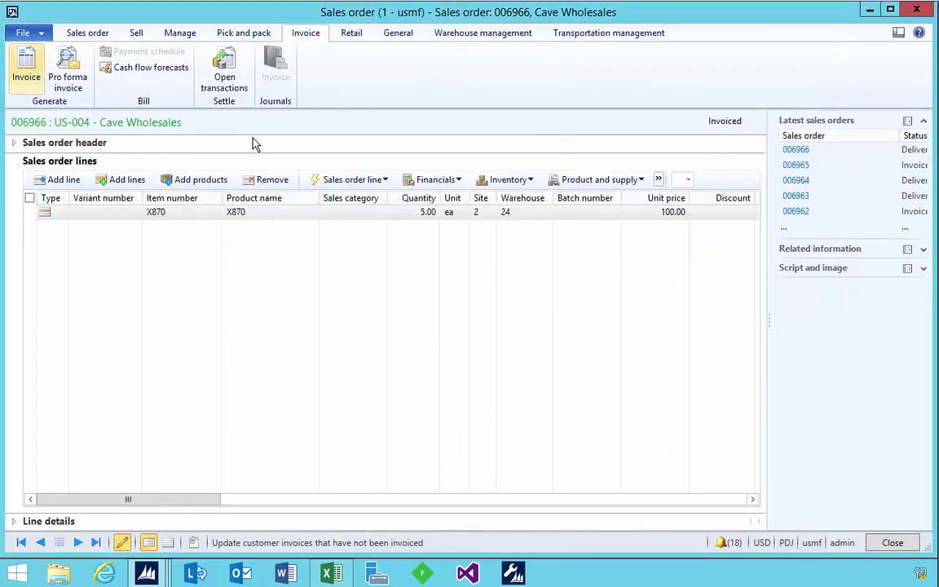
- Open the posted invoice's voucher transactions and check the order packing slip and sales order consumption amounts
left_click(275, 88)
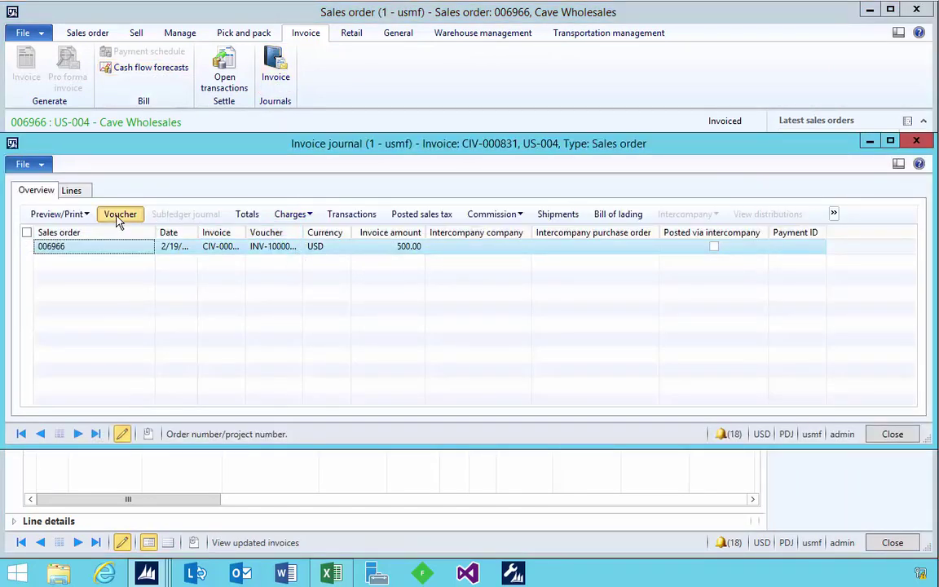
left_click(120, 213)
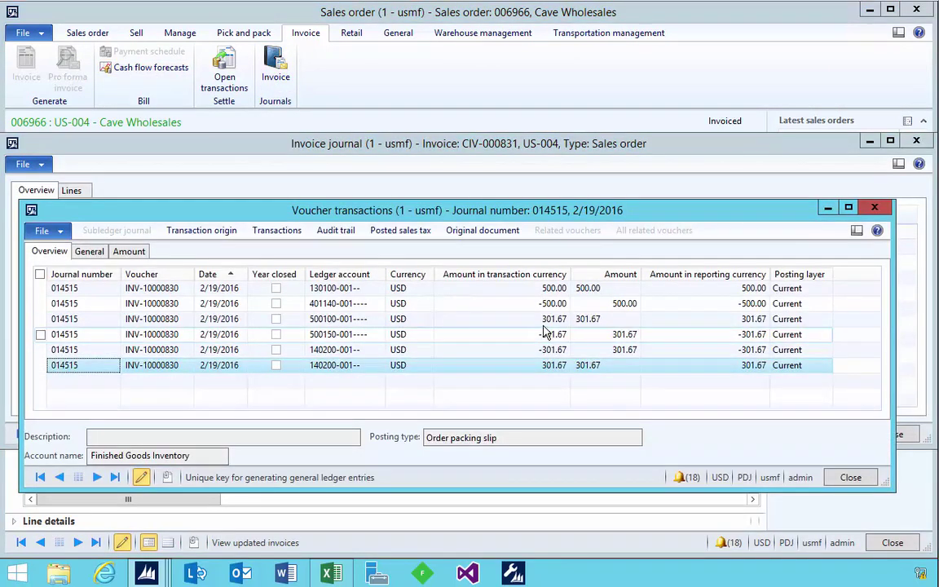
left_click(493, 319)
left_click(541, 365)
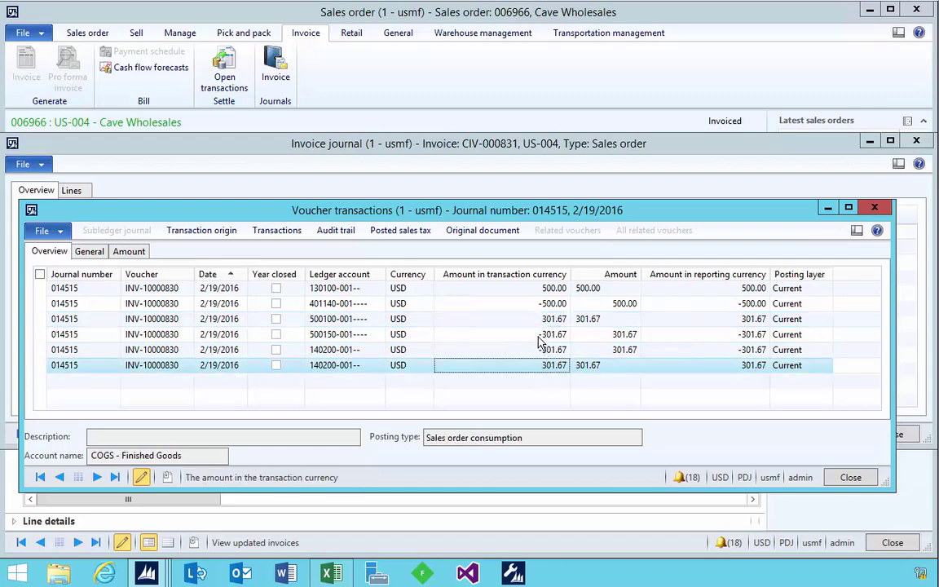
left_click(538, 319)
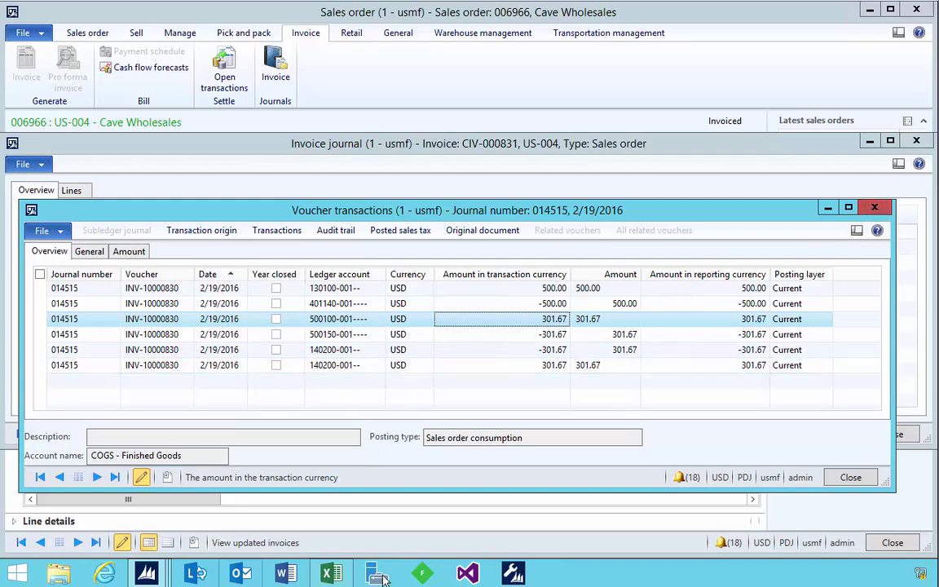
- Switch to Excel, set the row 7 quantity to -5, and check that row's running quantity and running average
left_click(332, 575)
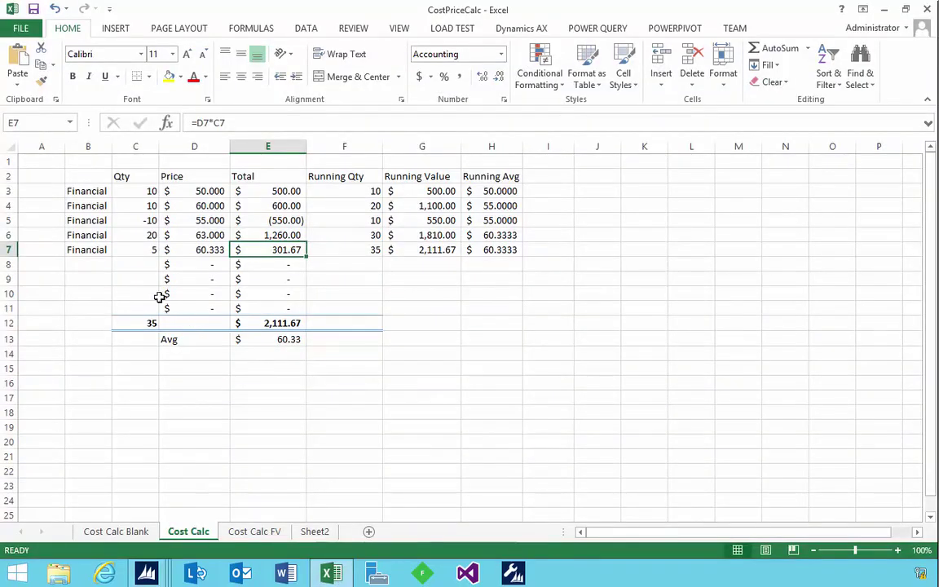
left_click(143, 251)
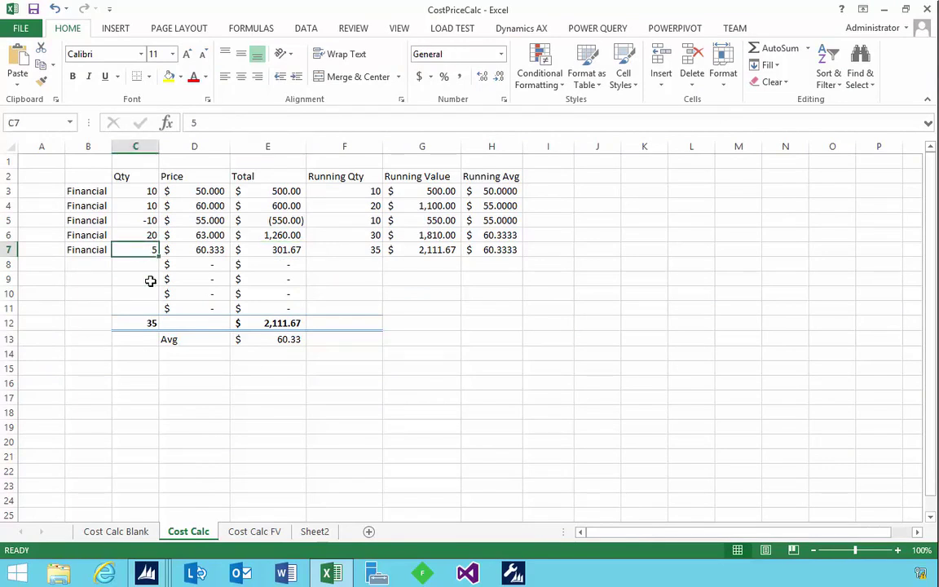
type("-")
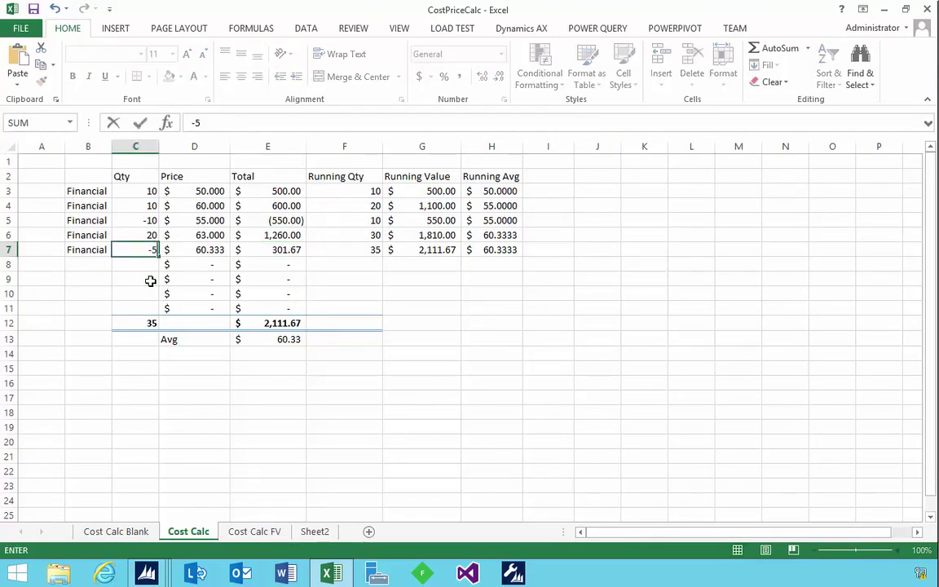
key("Return")
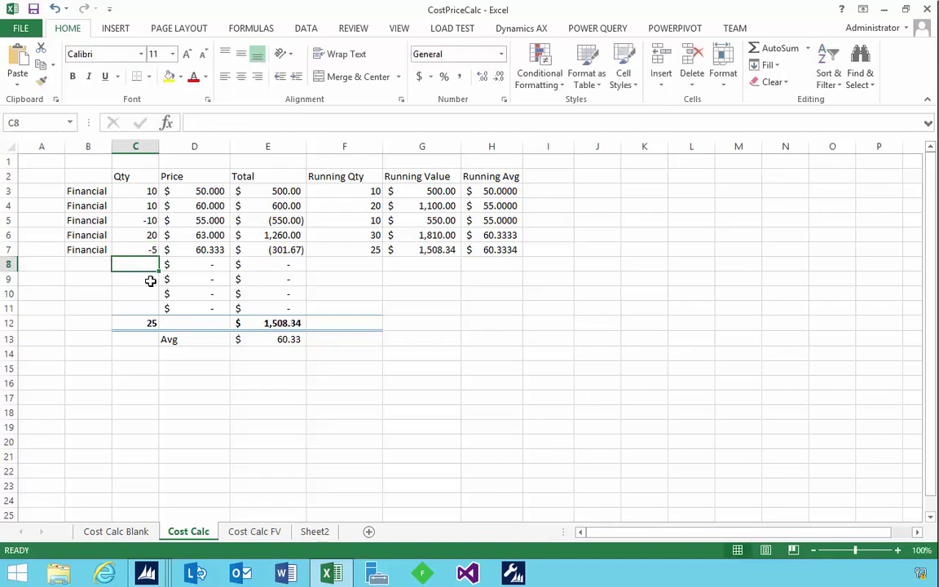
left_click(365, 249)
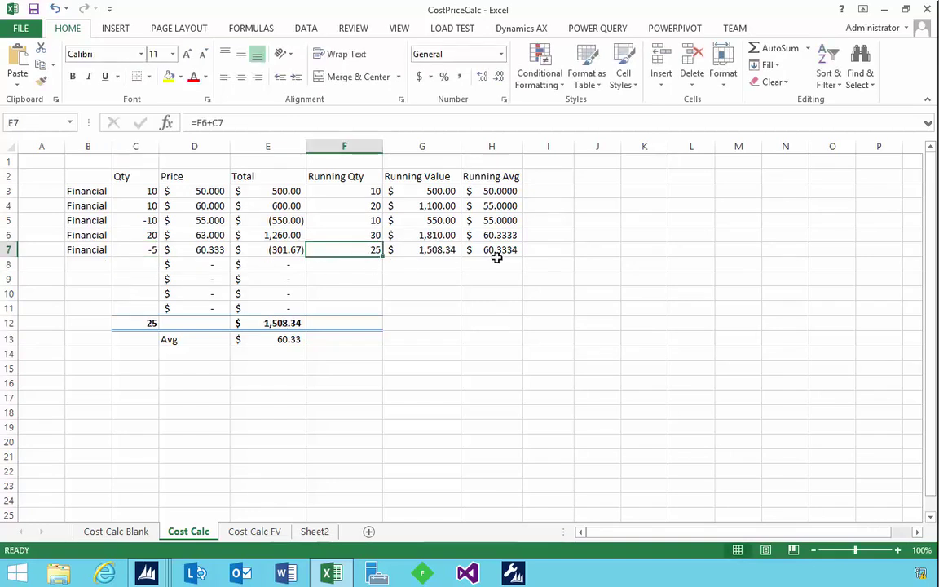
left_click(493, 249)
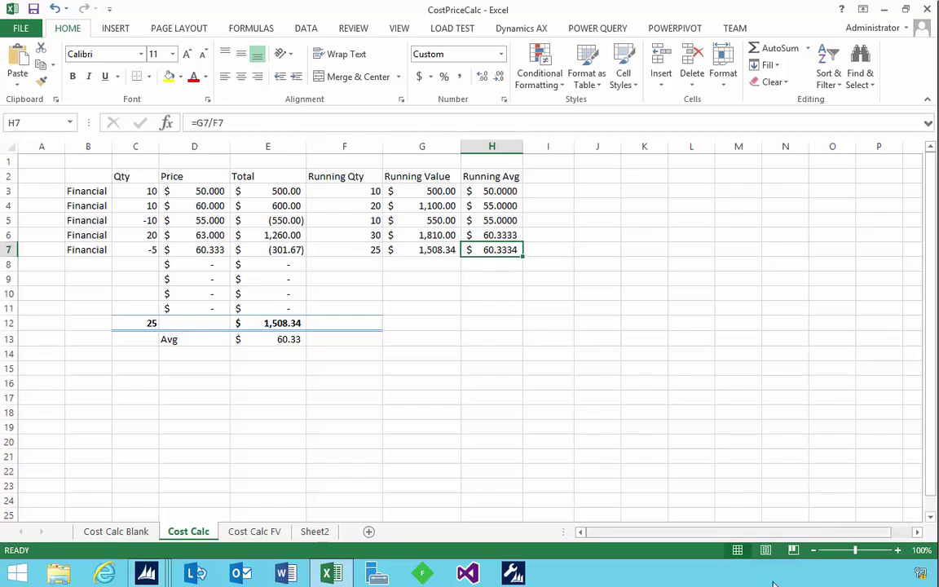
- Switch to Dynamics AX and open item X870's on-hand details to check its cost price
left_click(141, 575)
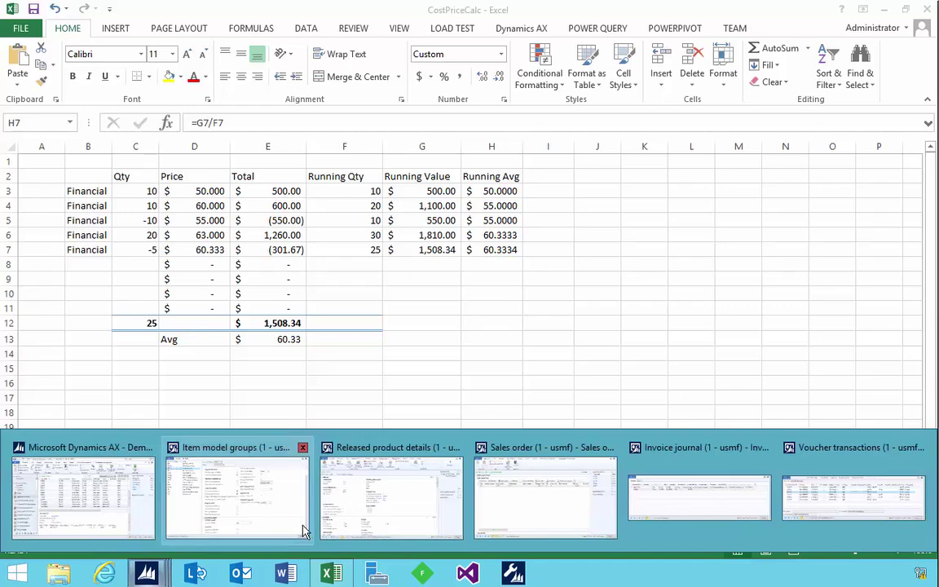
left_click(417, 522)
left_click(24, 69)
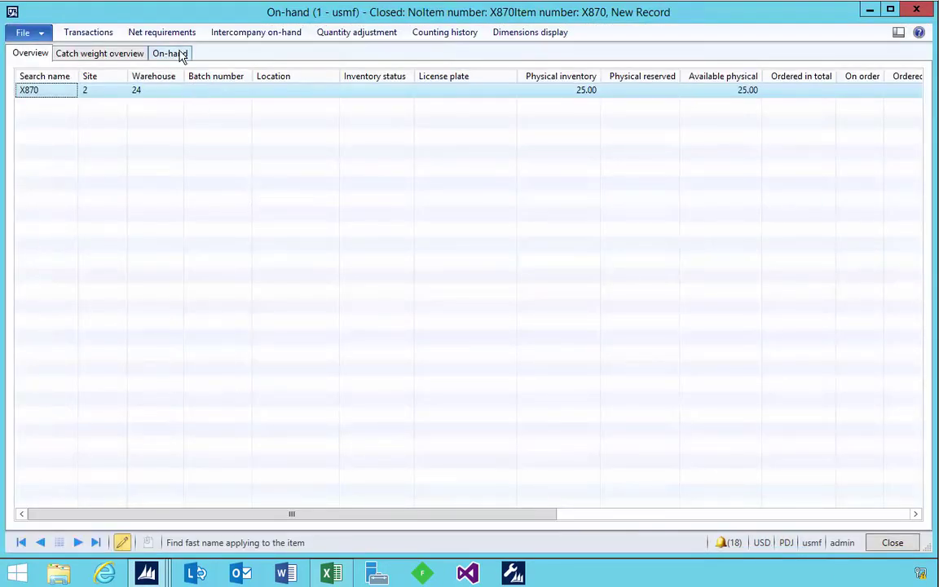
left_click(181, 55)
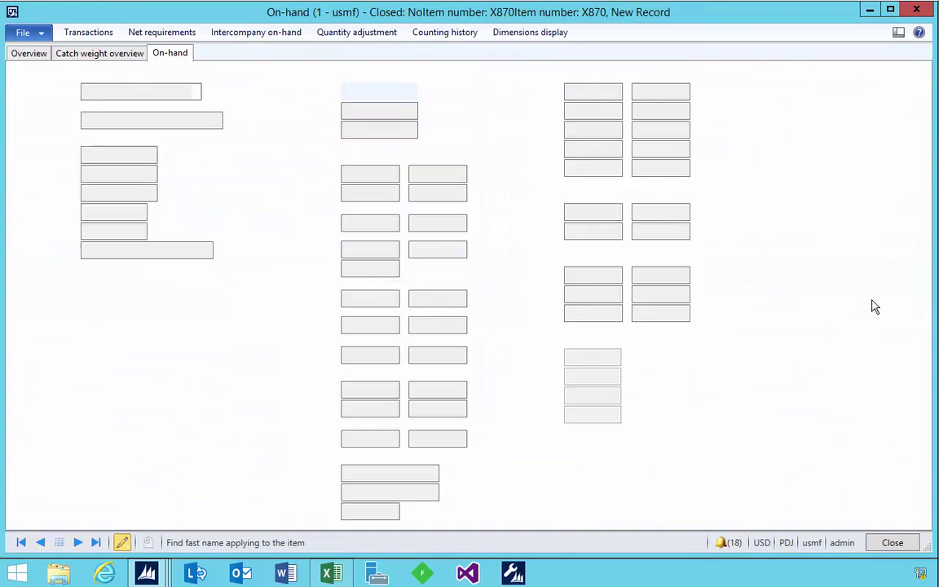
left_click(386, 514)
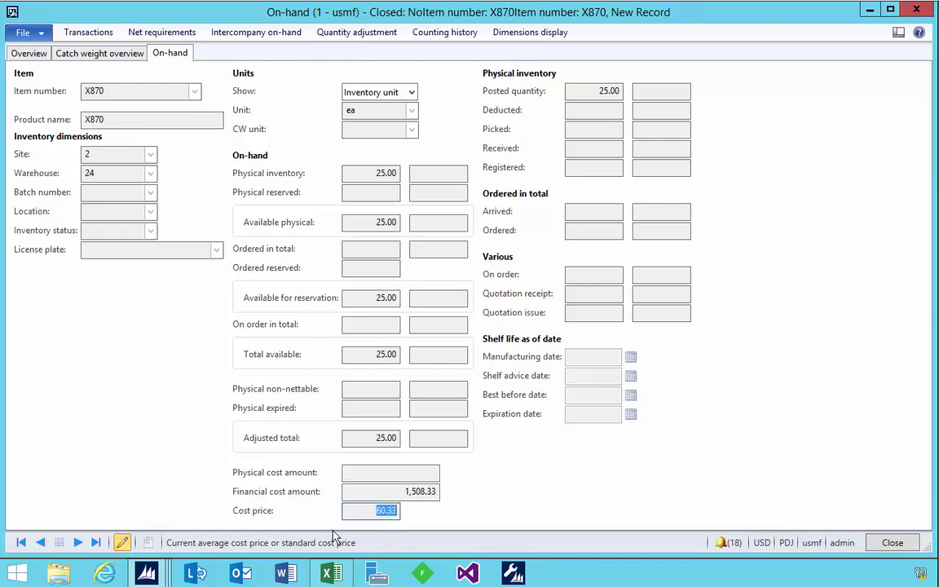
- Review the inventory model setting of the FIFO item model group
mouse_move(158, 577)
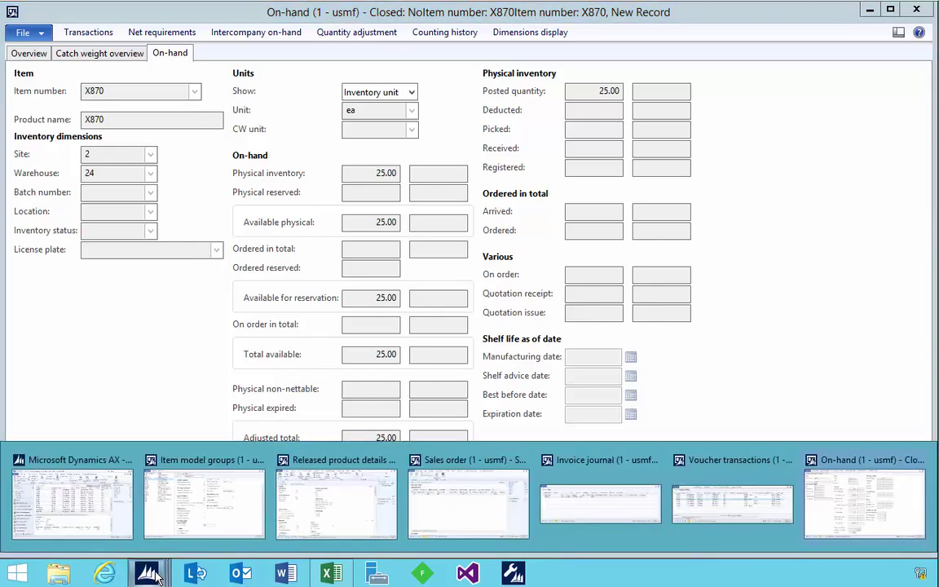
left_click(196, 529)
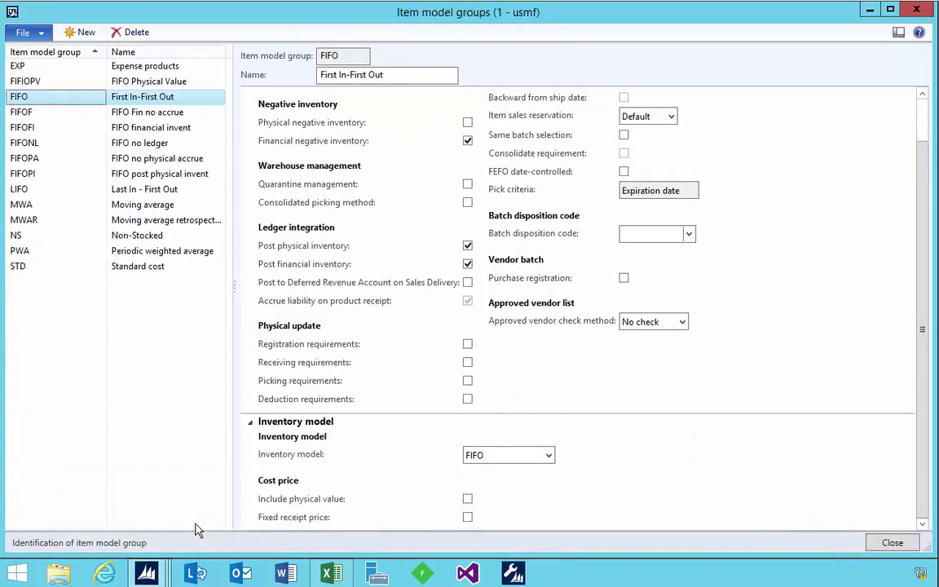
left_click(118, 101)
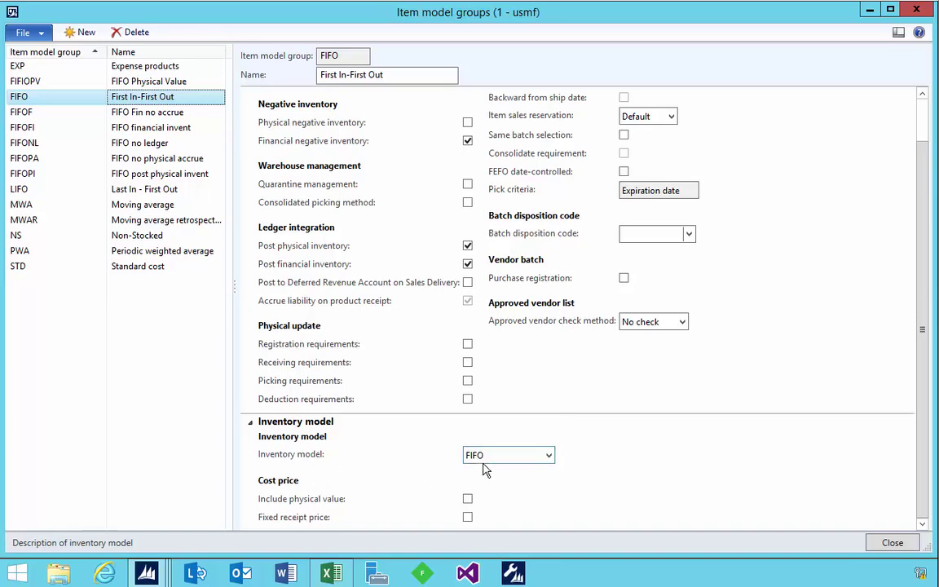
- Bring up the main Dynamics AX window and show the Inventory management area page
mouse_move(155, 575)
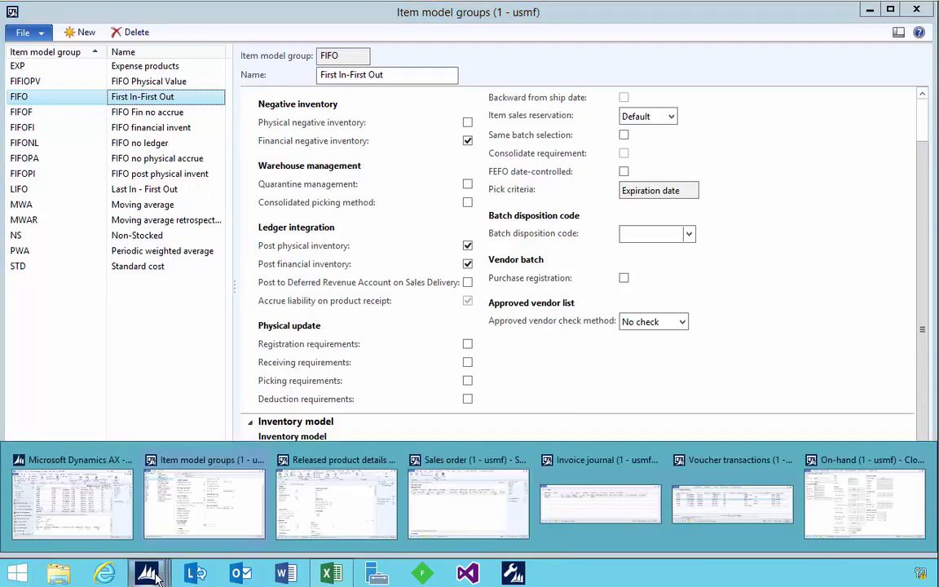
left_click(59, 482)
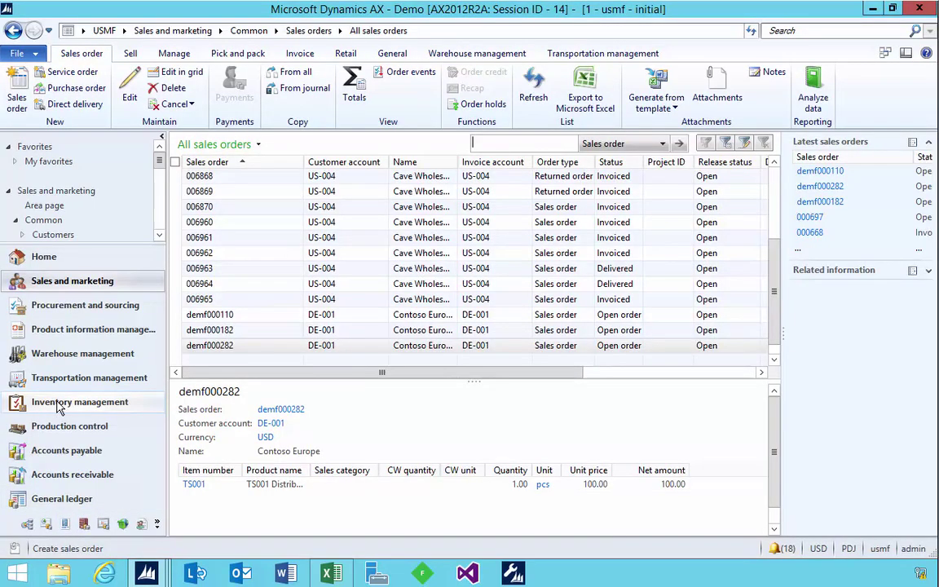
left_click(60, 405)
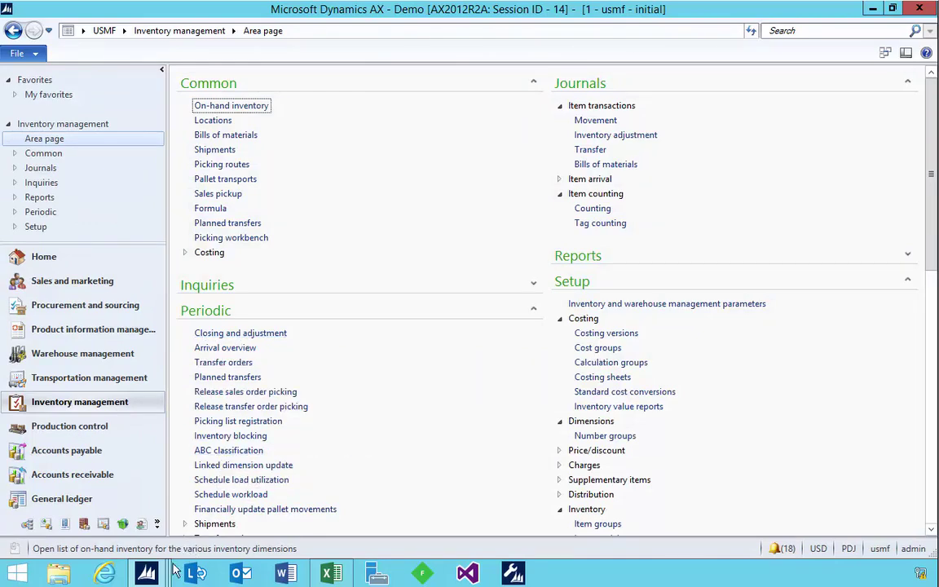
- Return to item X870's on-hand details and compare the cost price with the running average in Excel
mouse_move(167, 571)
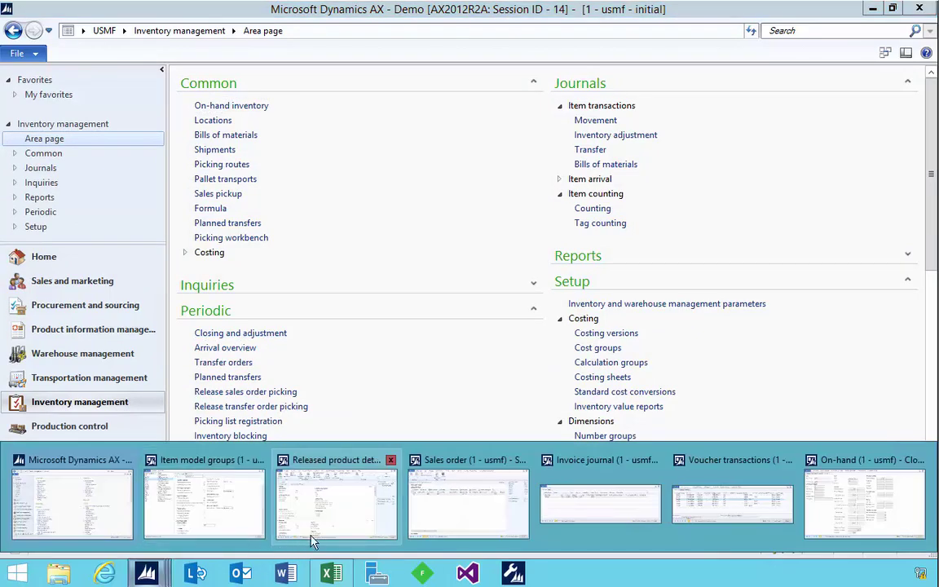
left_click(853, 511)
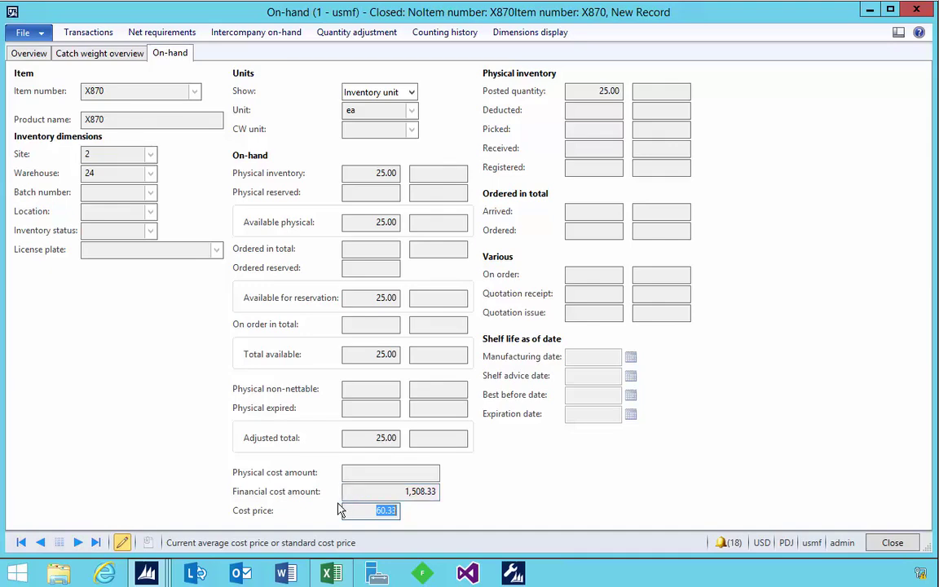
left_click(331, 573)
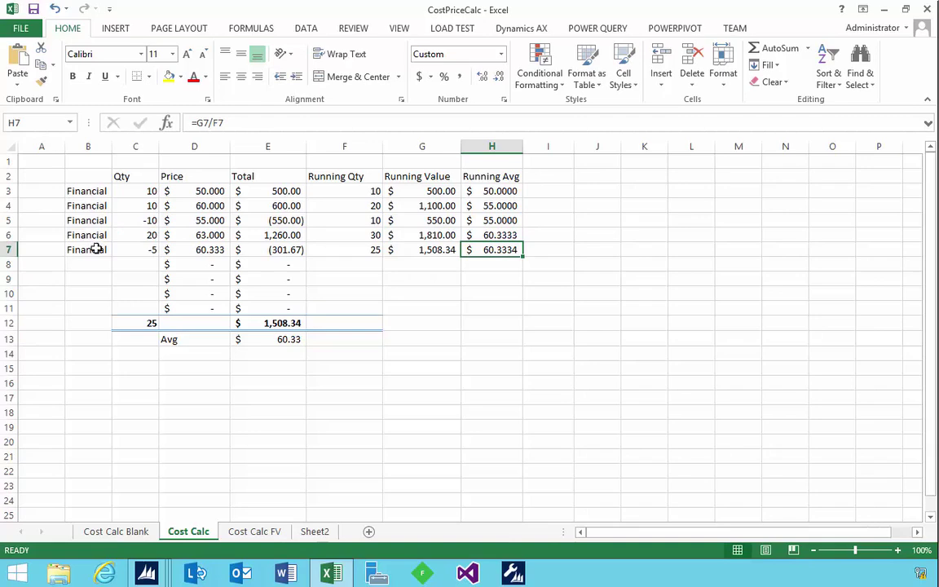
- Switch back to Dynamics AX and examine the FIFO item model group's cost price options
mouse_move(146, 574)
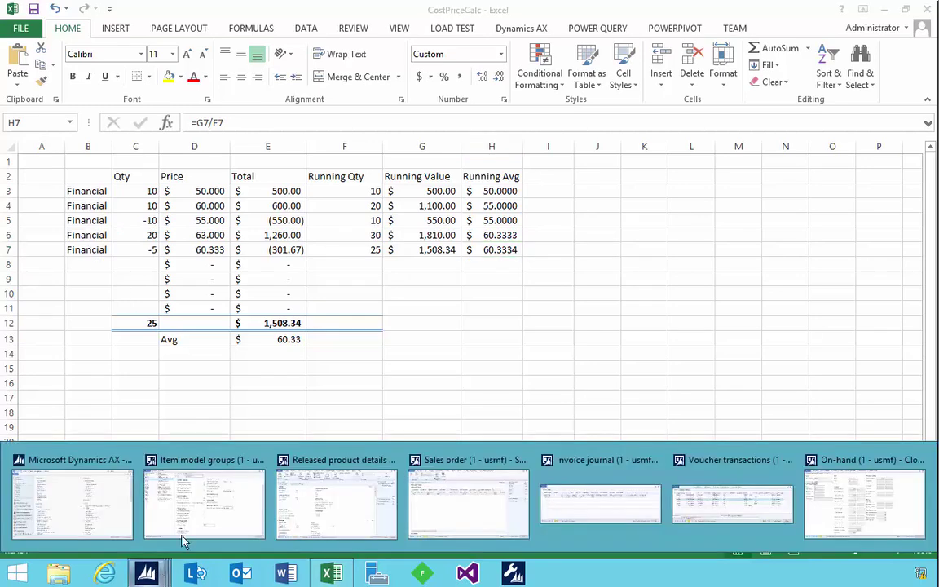
left_click(196, 519)
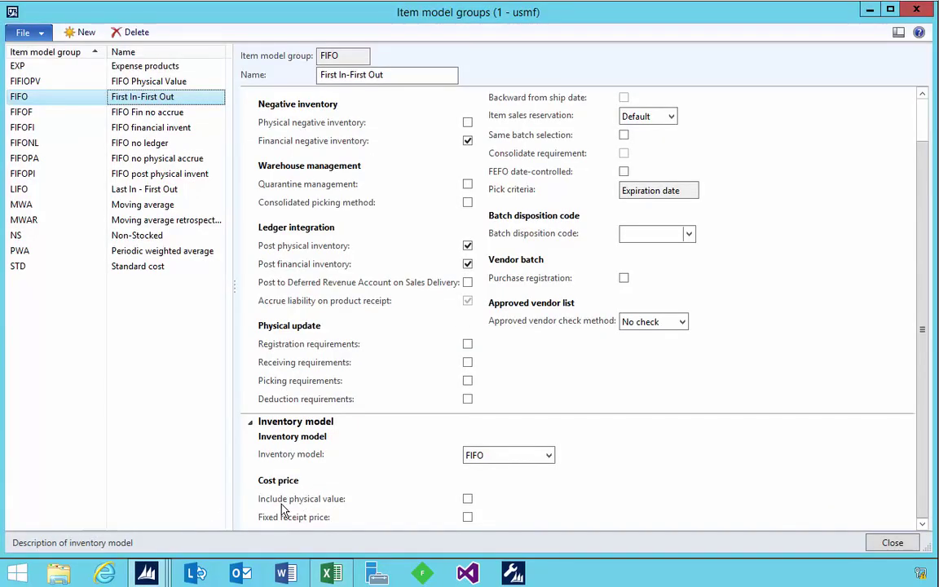